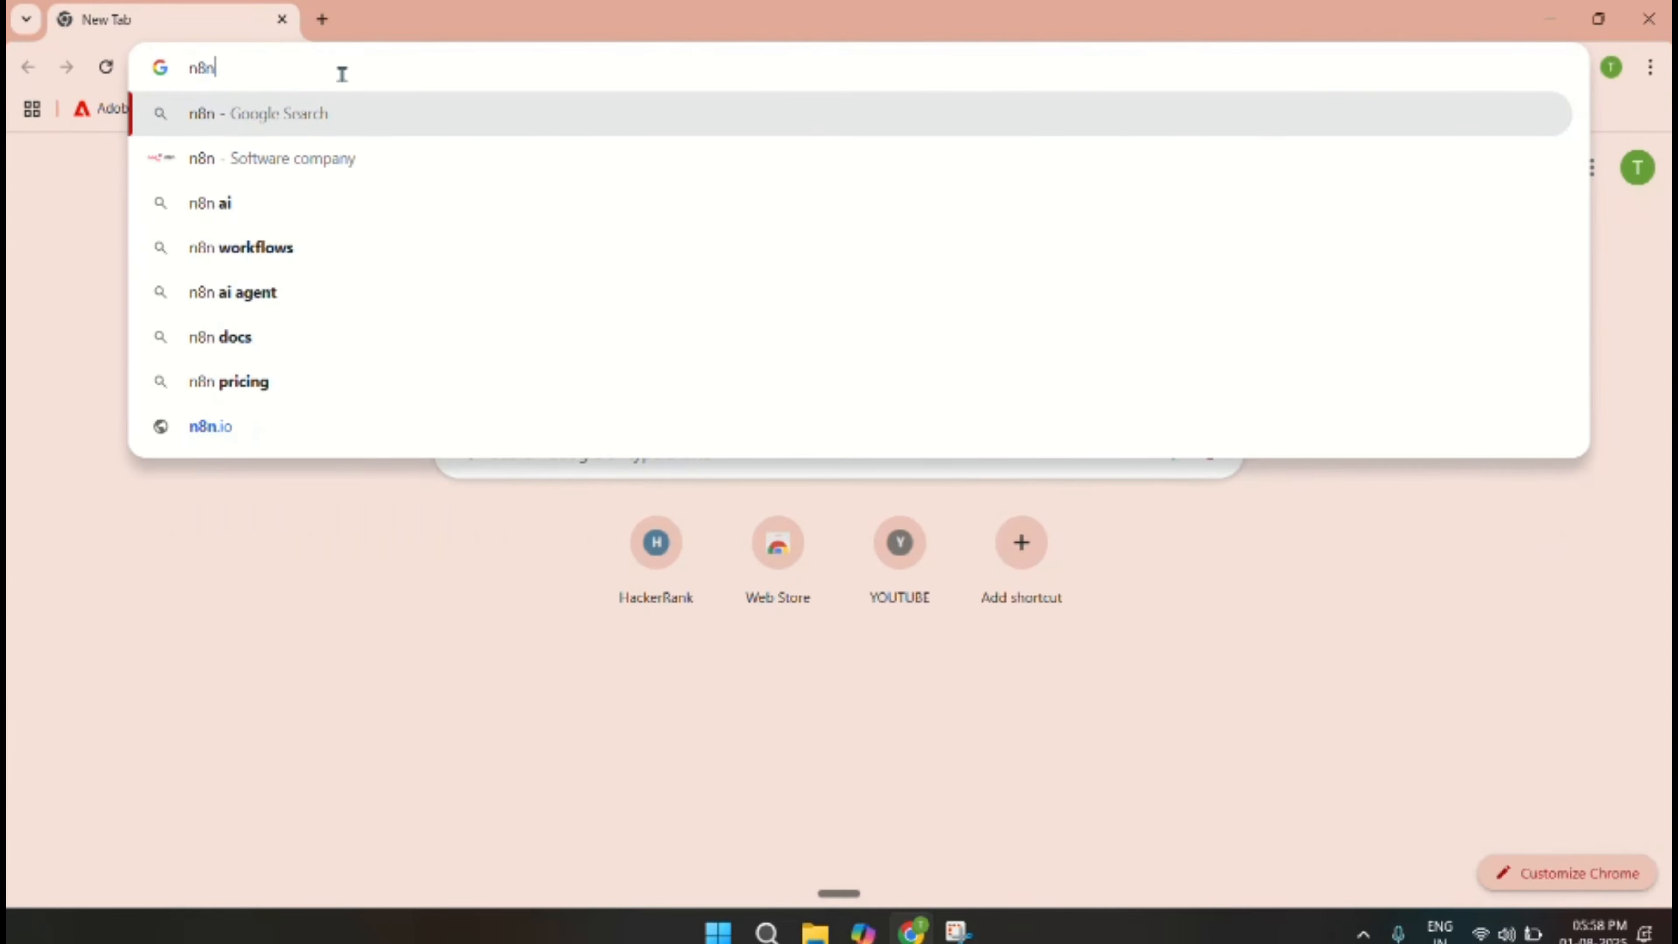
# Search Google for n8n, visit n8n.io, and open the n8n cloud sign-up page.
pyautogui.press('Return')
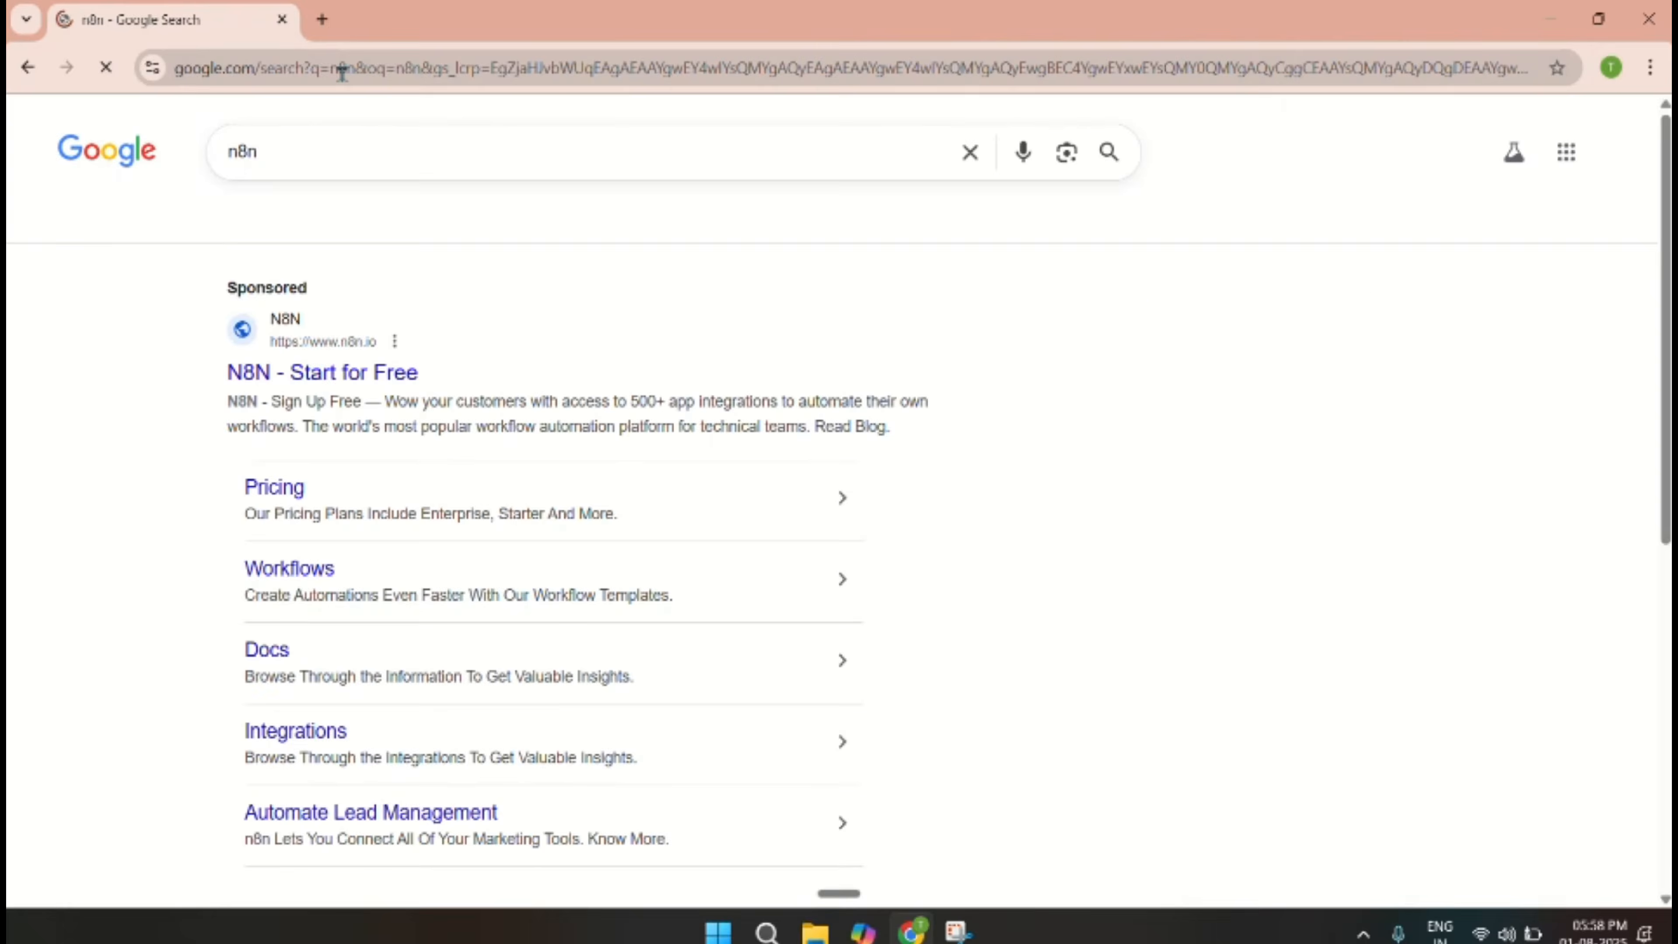
pyautogui.scroll(-4, 312, 420)
pyautogui.scroll(-6, 313, 420)
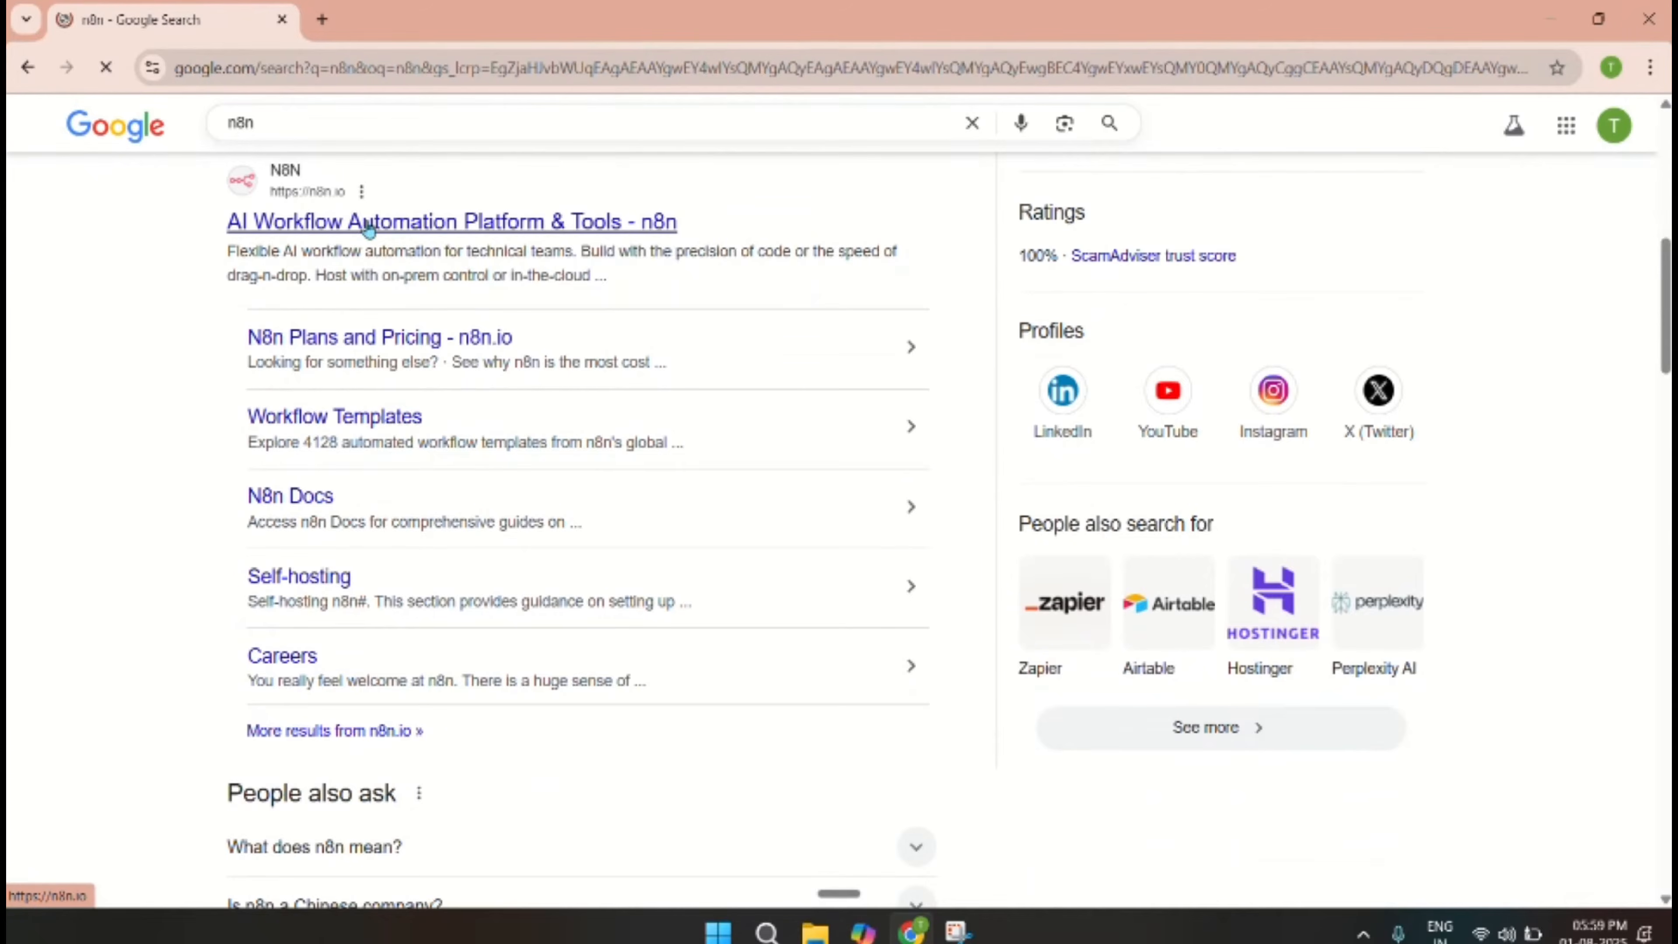
pyautogui.click(449, 232)
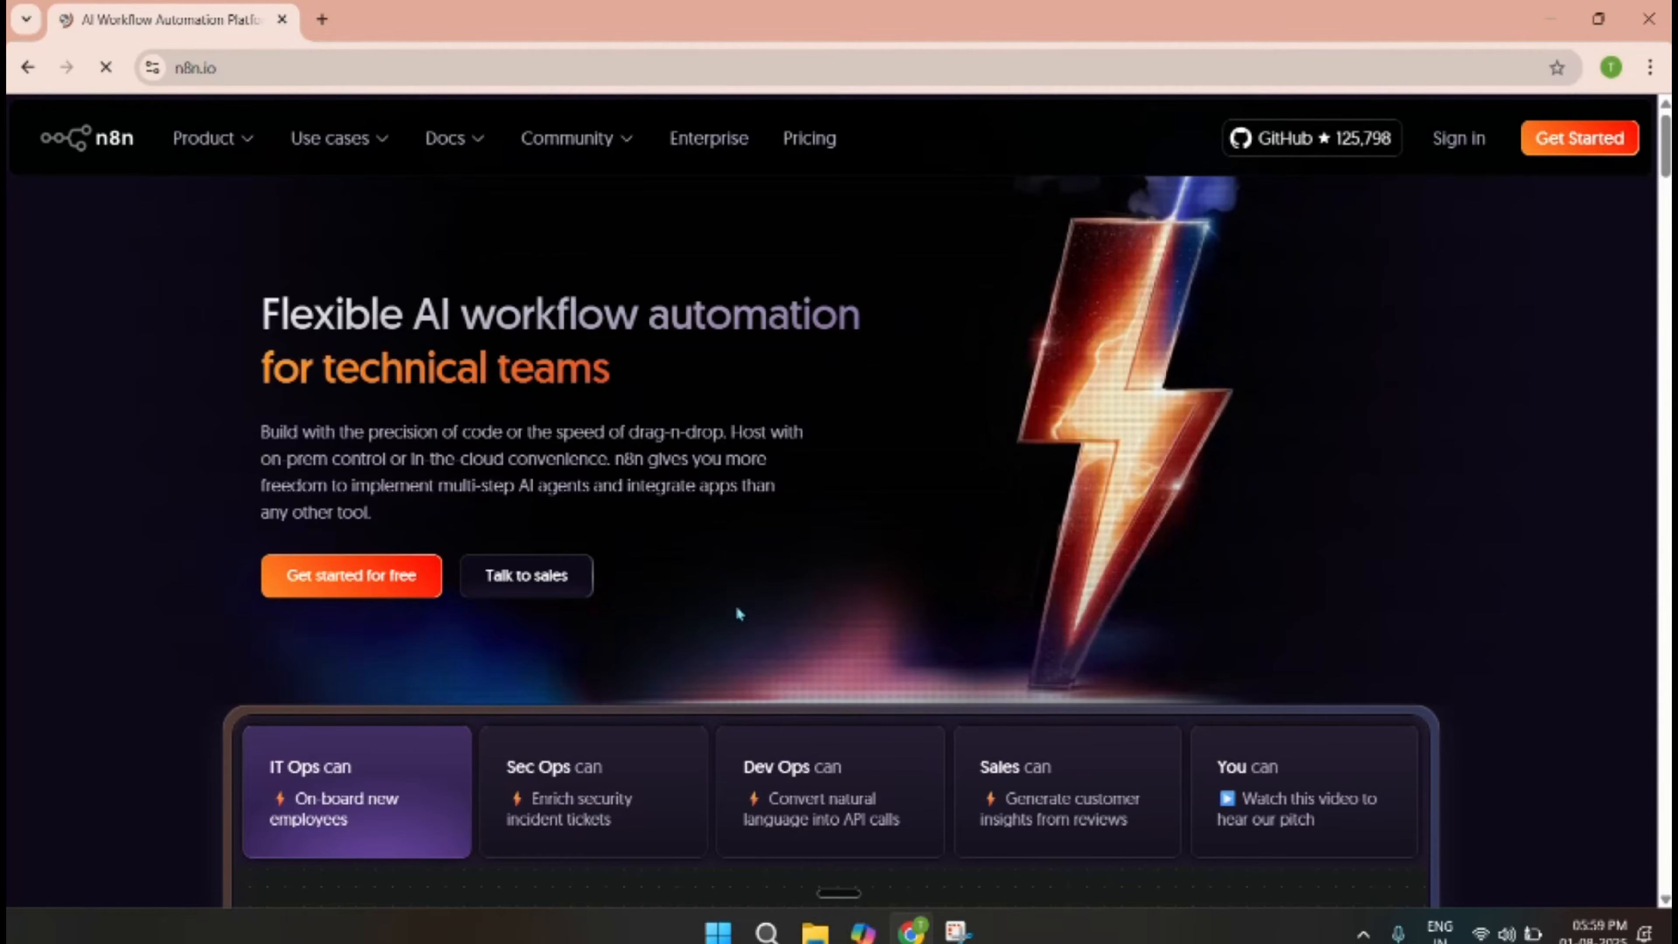
pyautogui.click(373, 582)
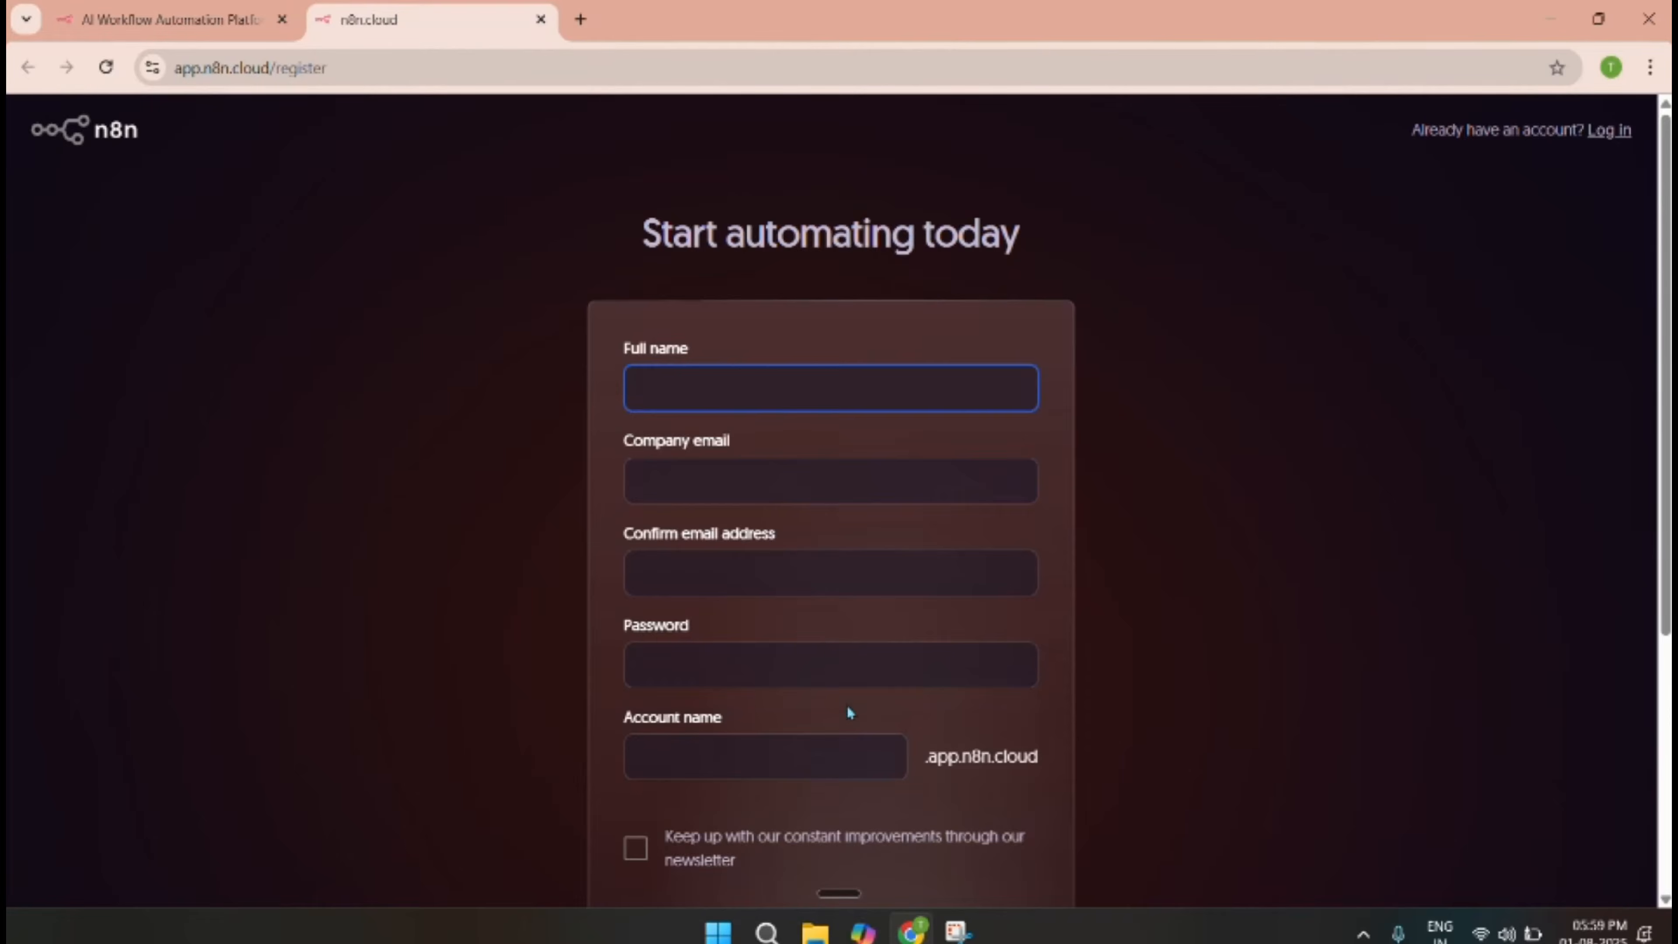
# Fill in the n8n.cloud registration details and try to start the free 14-day trial.
pyautogui.scroll(-5, 847, 706)
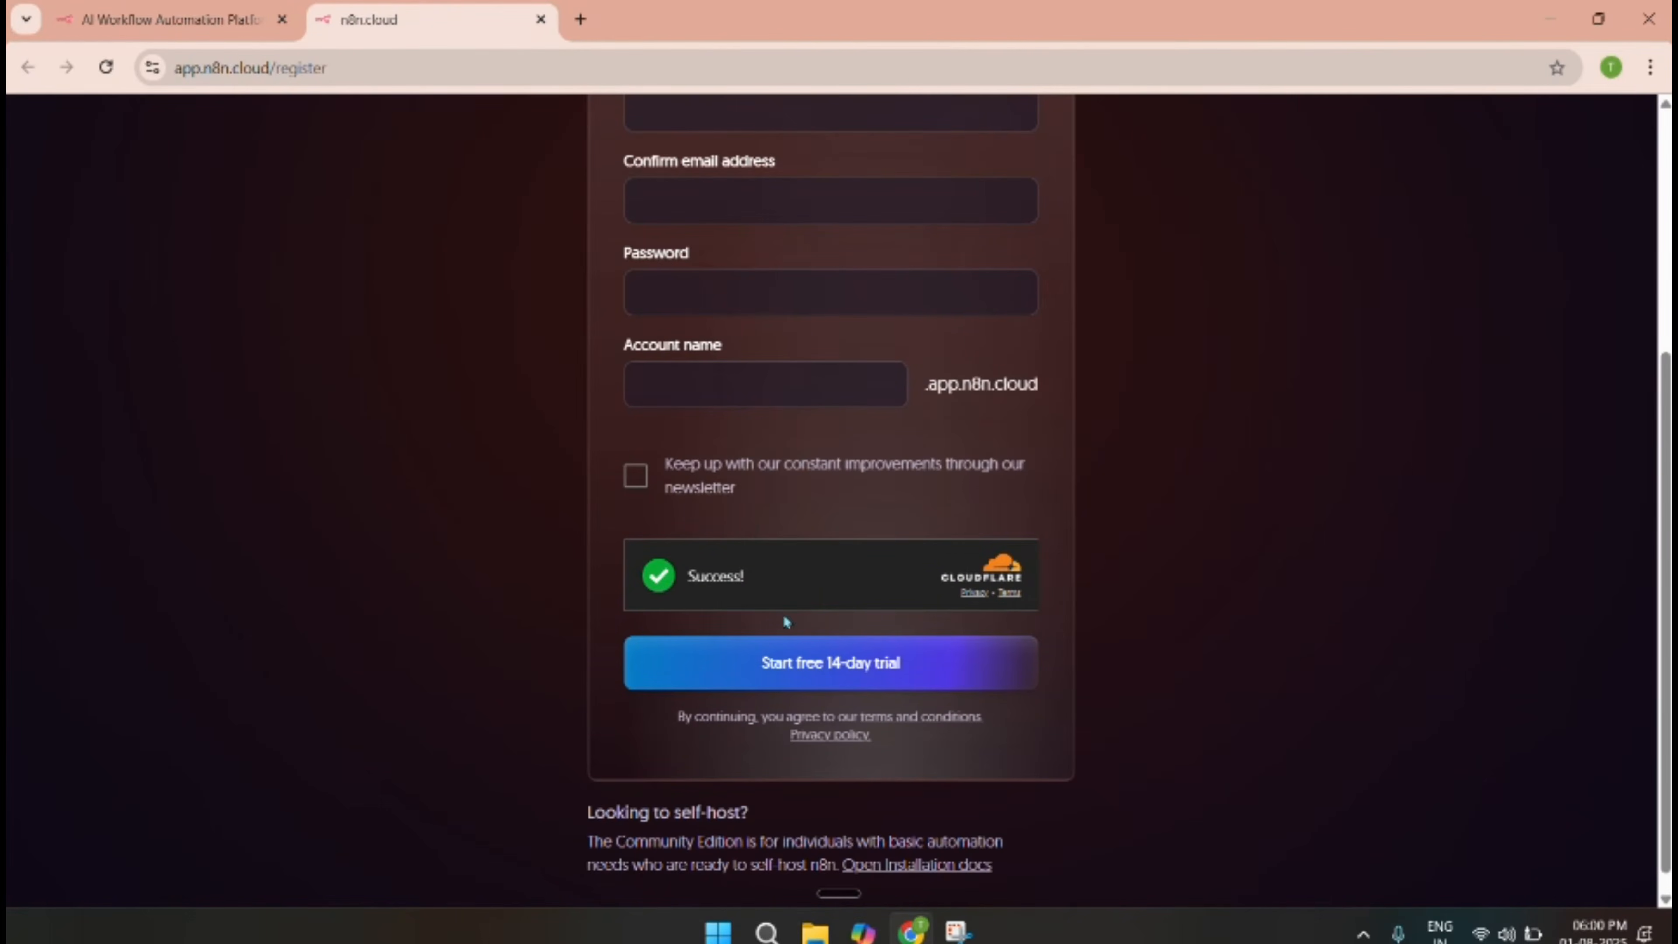
pyautogui.click(834, 675)
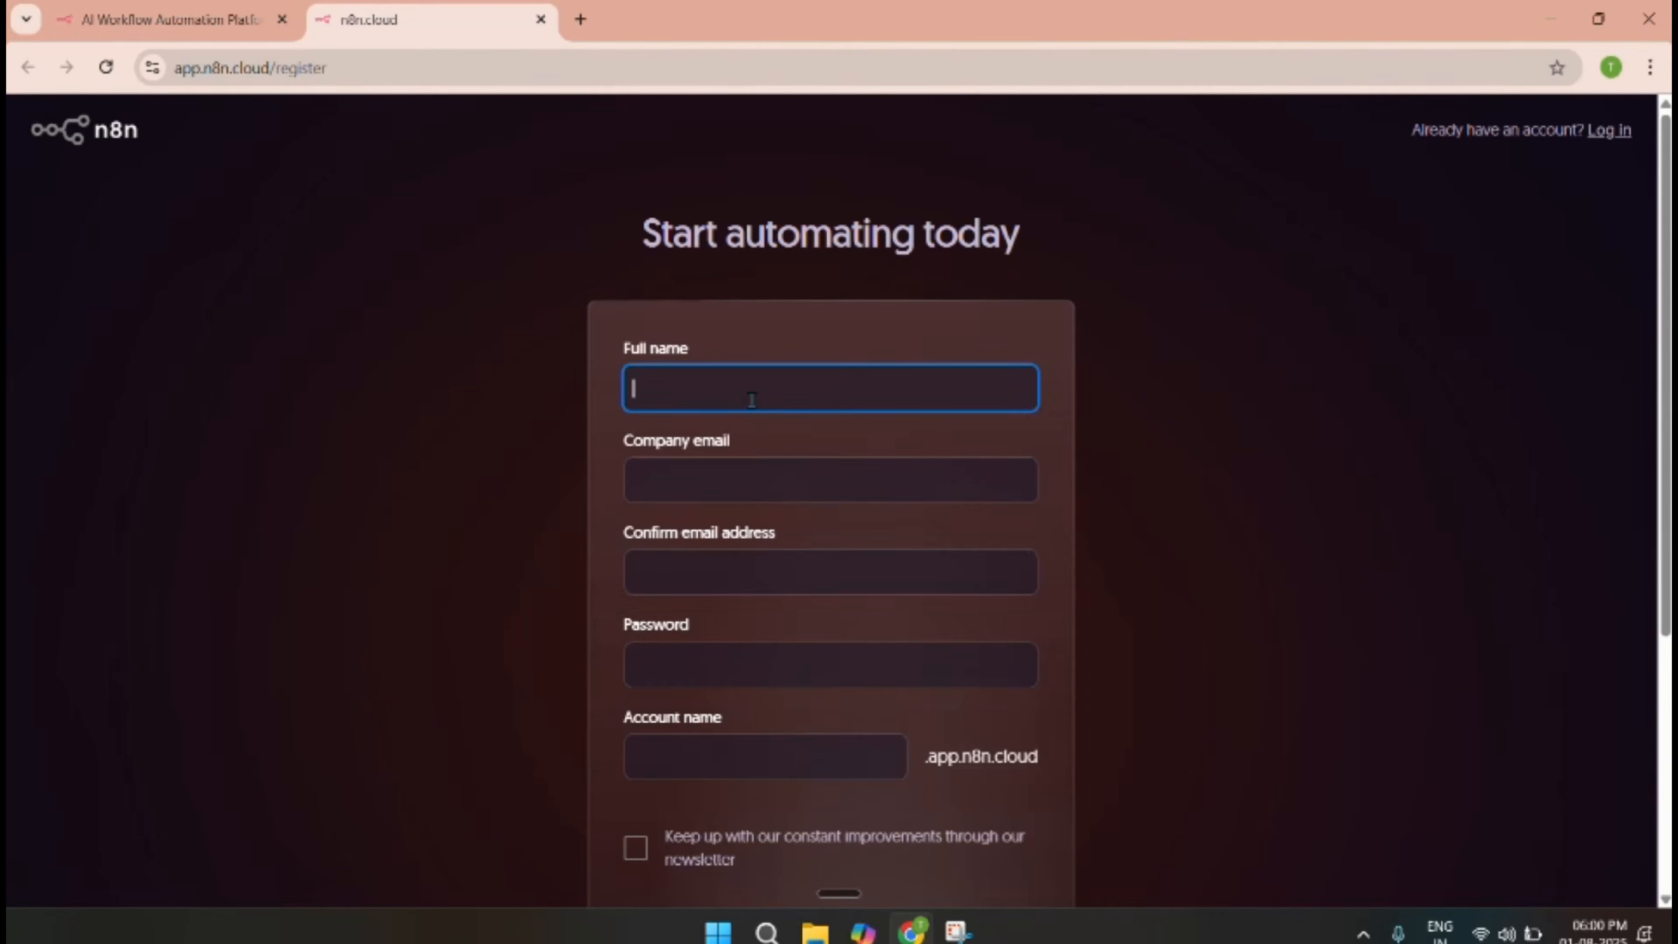
pyautogui.scroll(-8, 752, 397)
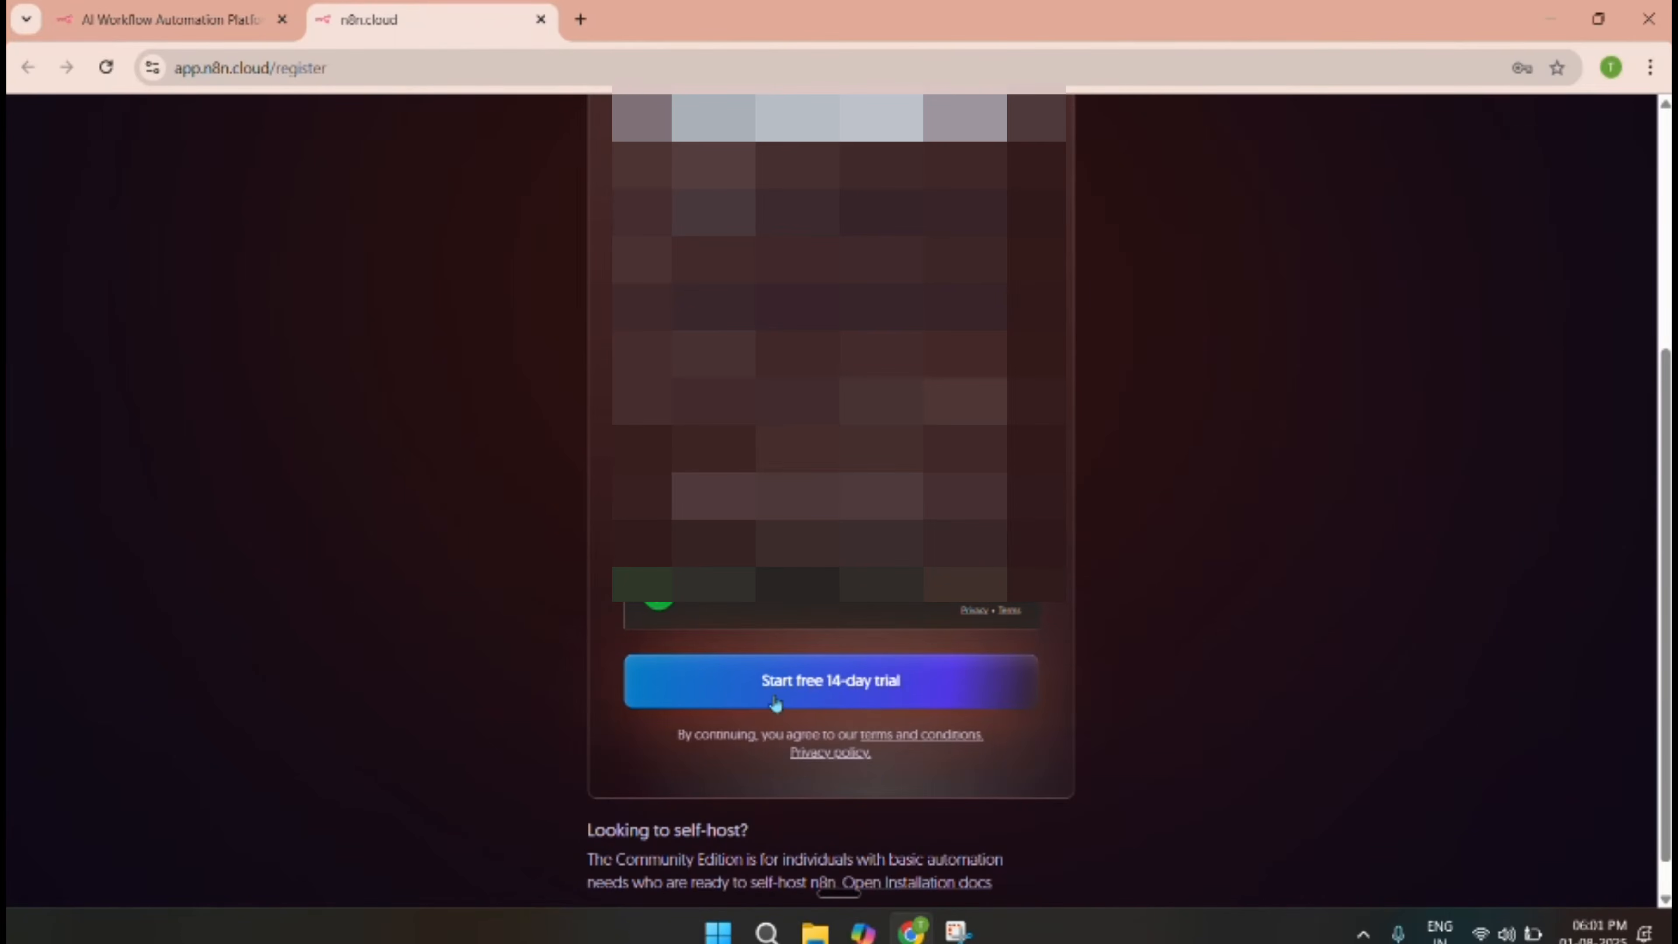
# Submit the completed n8n.cloud registration form.
pyautogui.click(880, 690)
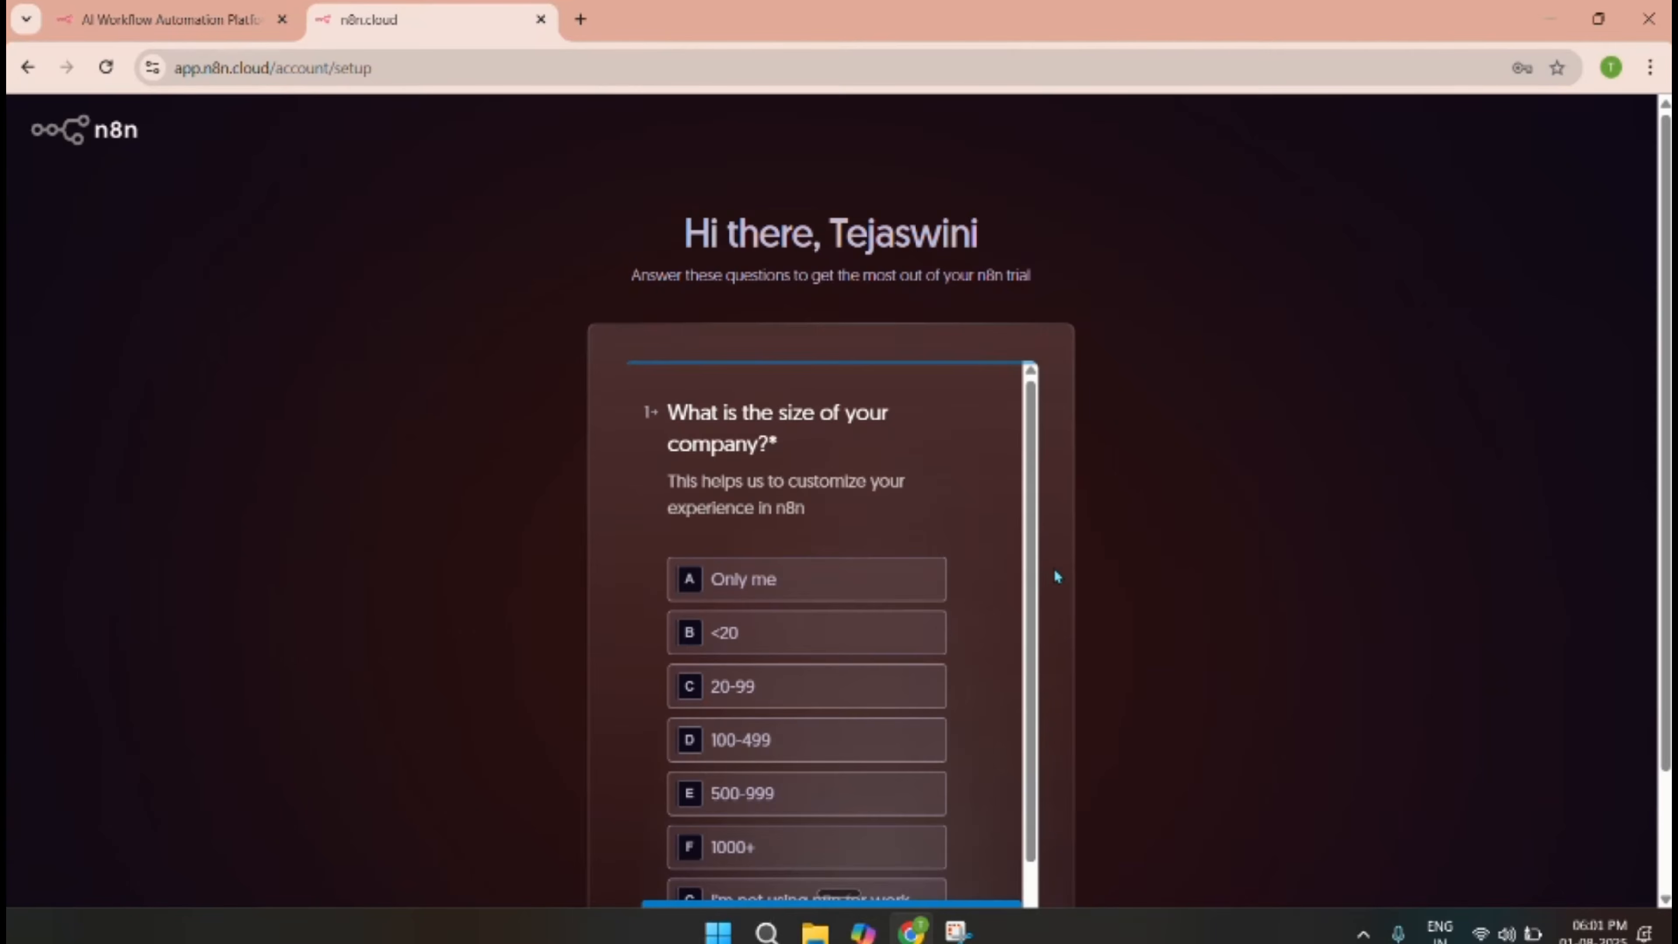
pyautogui.scroll(-2, 1092, 595)
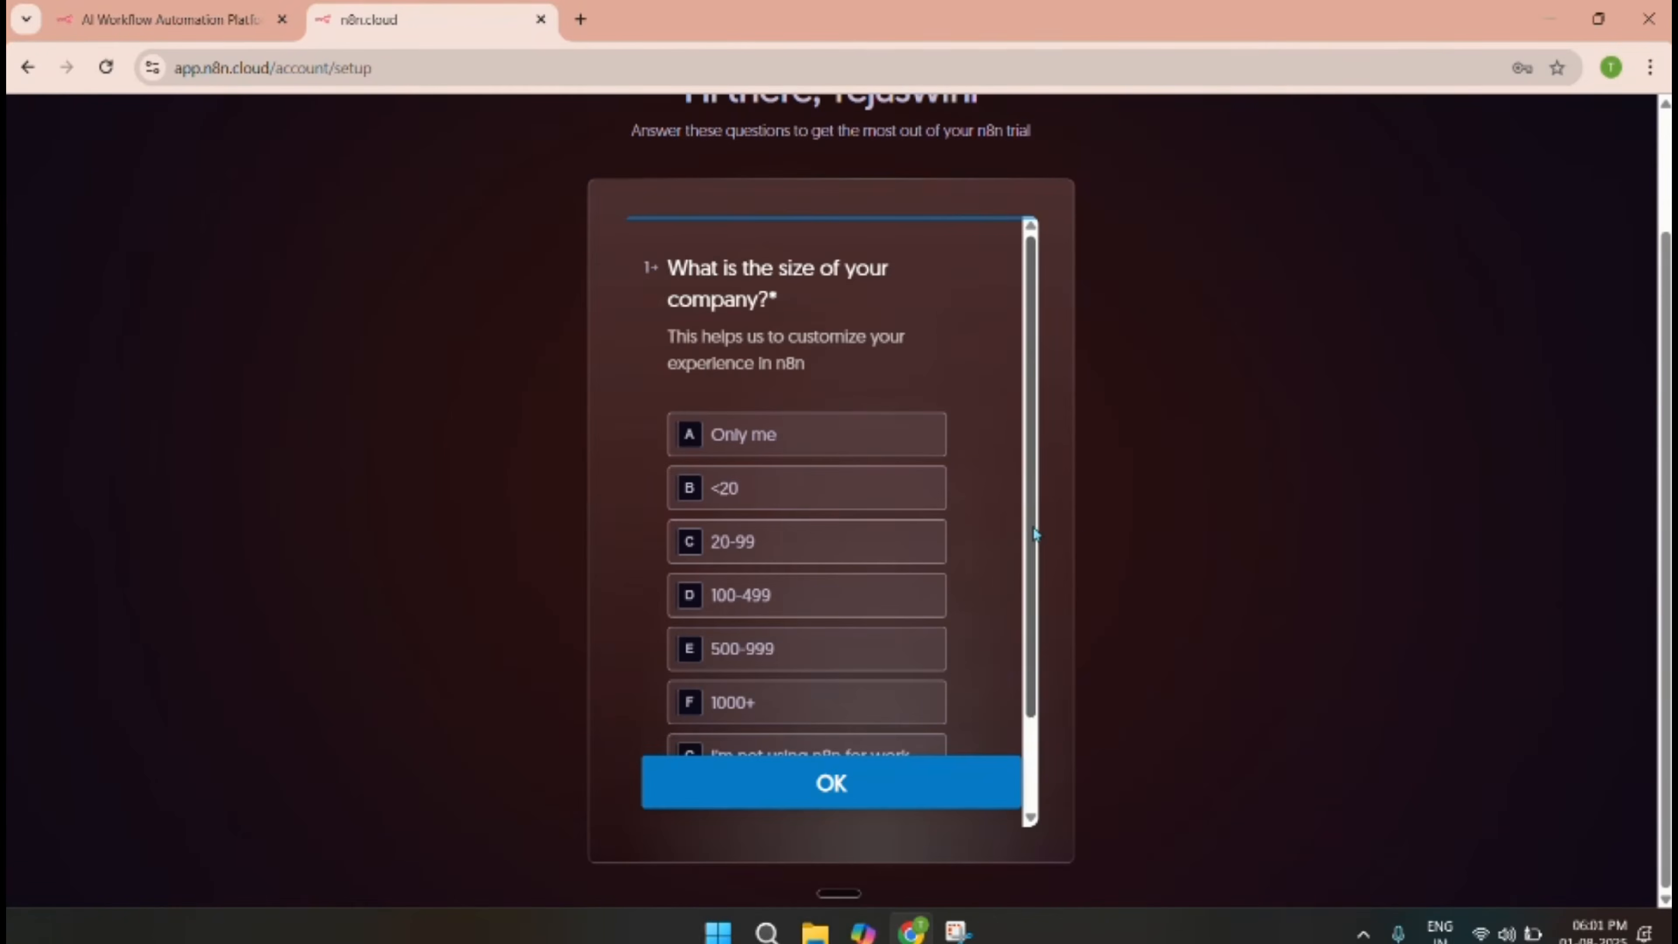
pyautogui.scroll(2, 967, 468)
pyautogui.scroll(-2, 955, 506)
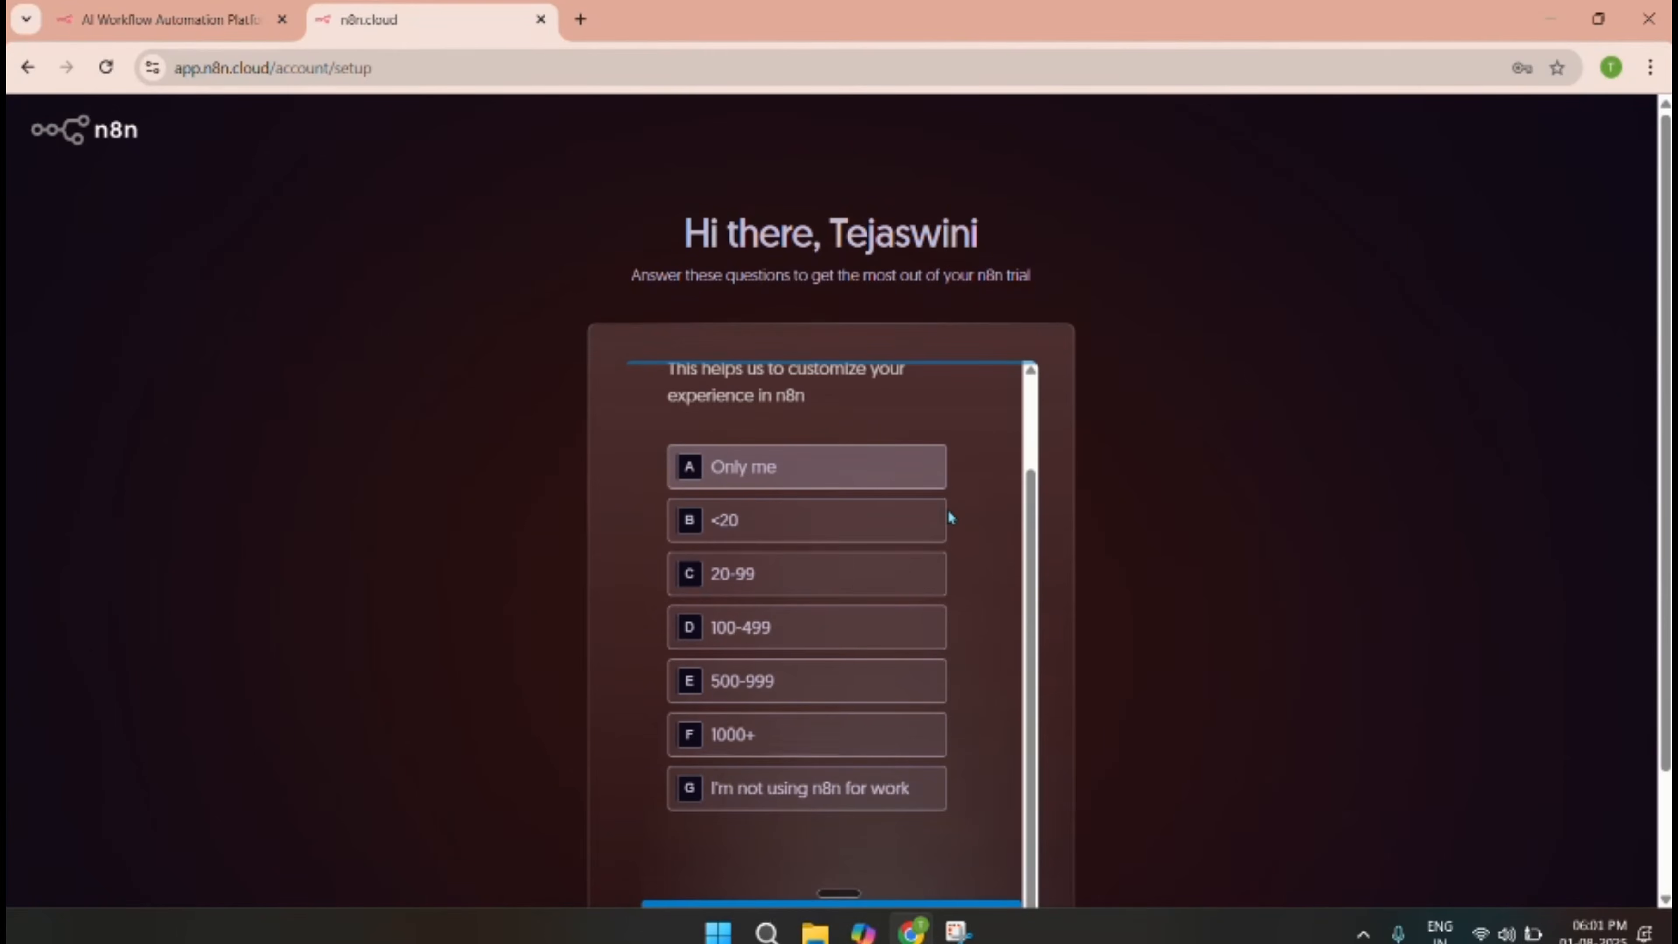
pyautogui.scroll(-2, 981, 532)
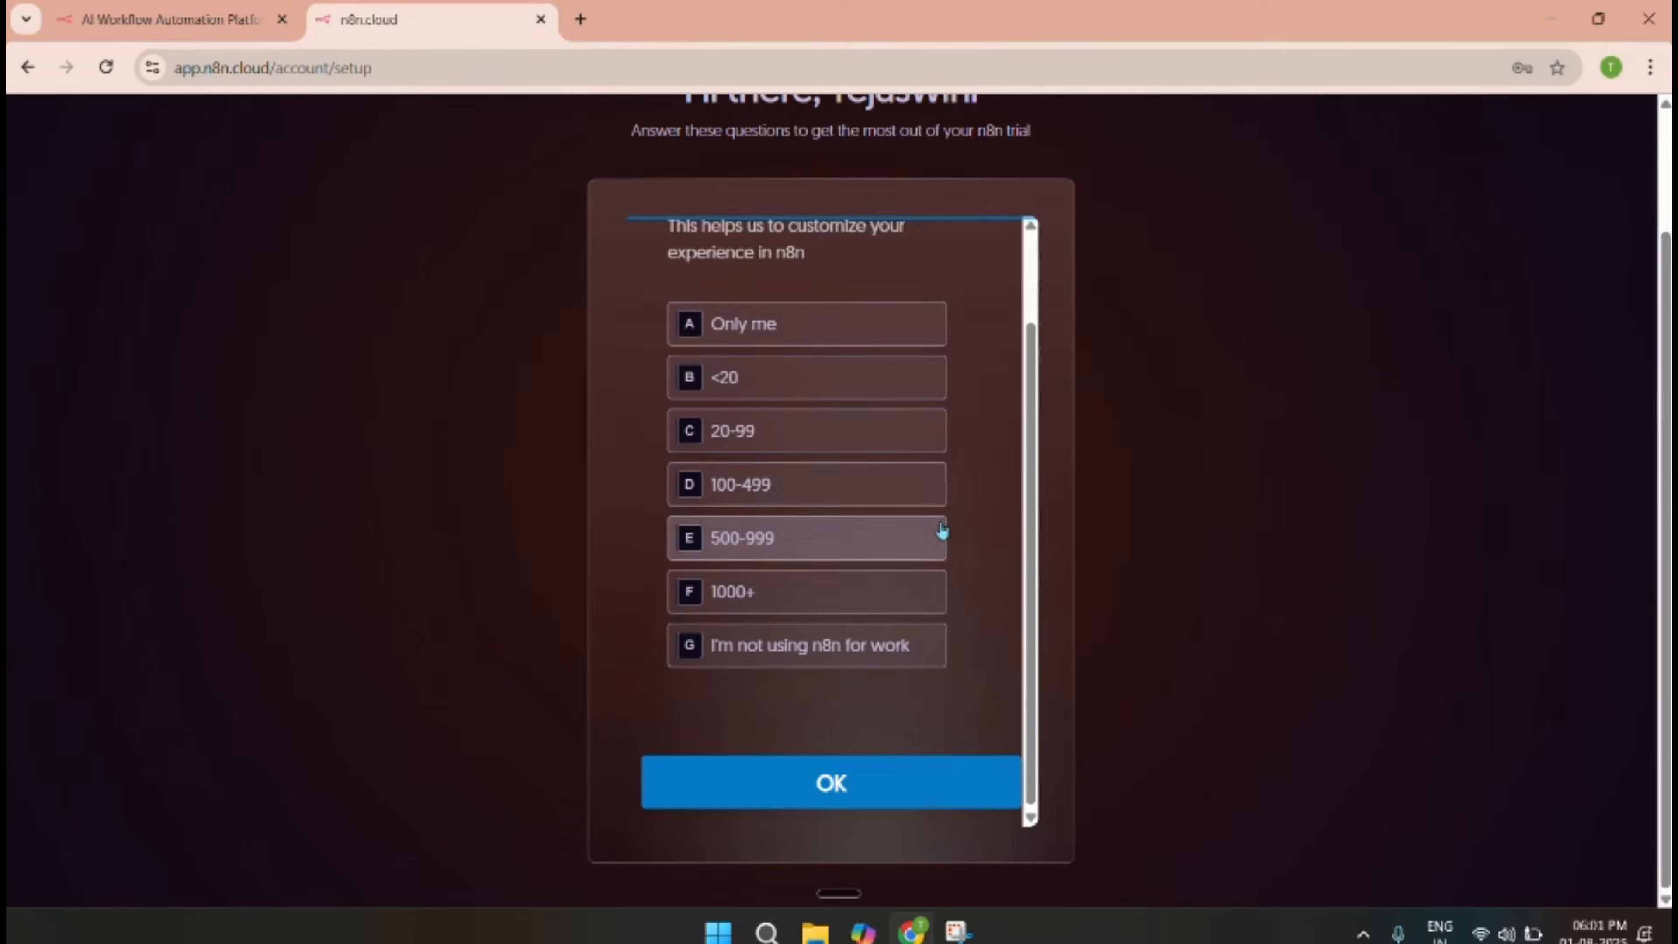
pyautogui.scroll(2, 939, 542)
# Answer company size 'Only me', role 'Engineering', and tick SQL database querying as a skill.
pyautogui.click(860, 439)
pyautogui.click(797, 675)
pyautogui.click(829, 646)
pyautogui.click(830, 481)
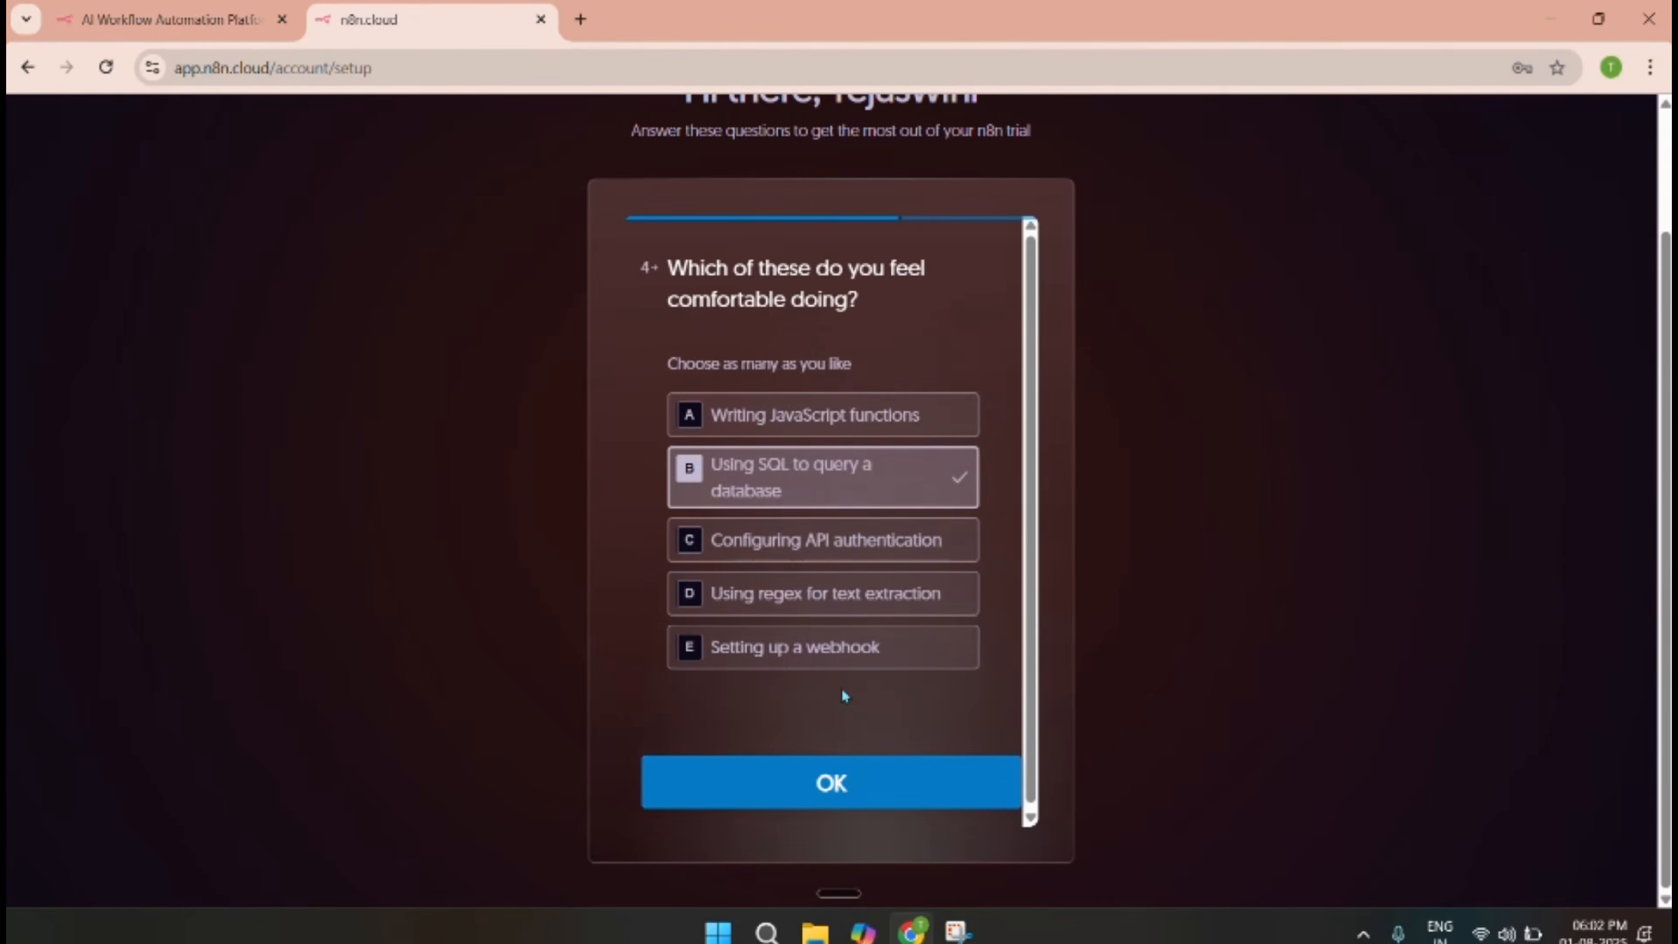
pyautogui.click(836, 780)
# Answer 'YouTube' as the source and 'For a customer', then enter the workspace overview.
pyautogui.click(830, 501)
pyautogui.click(835, 790)
pyautogui.click(820, 455)
pyautogui.click(848, 782)
pyautogui.click(899, 560)
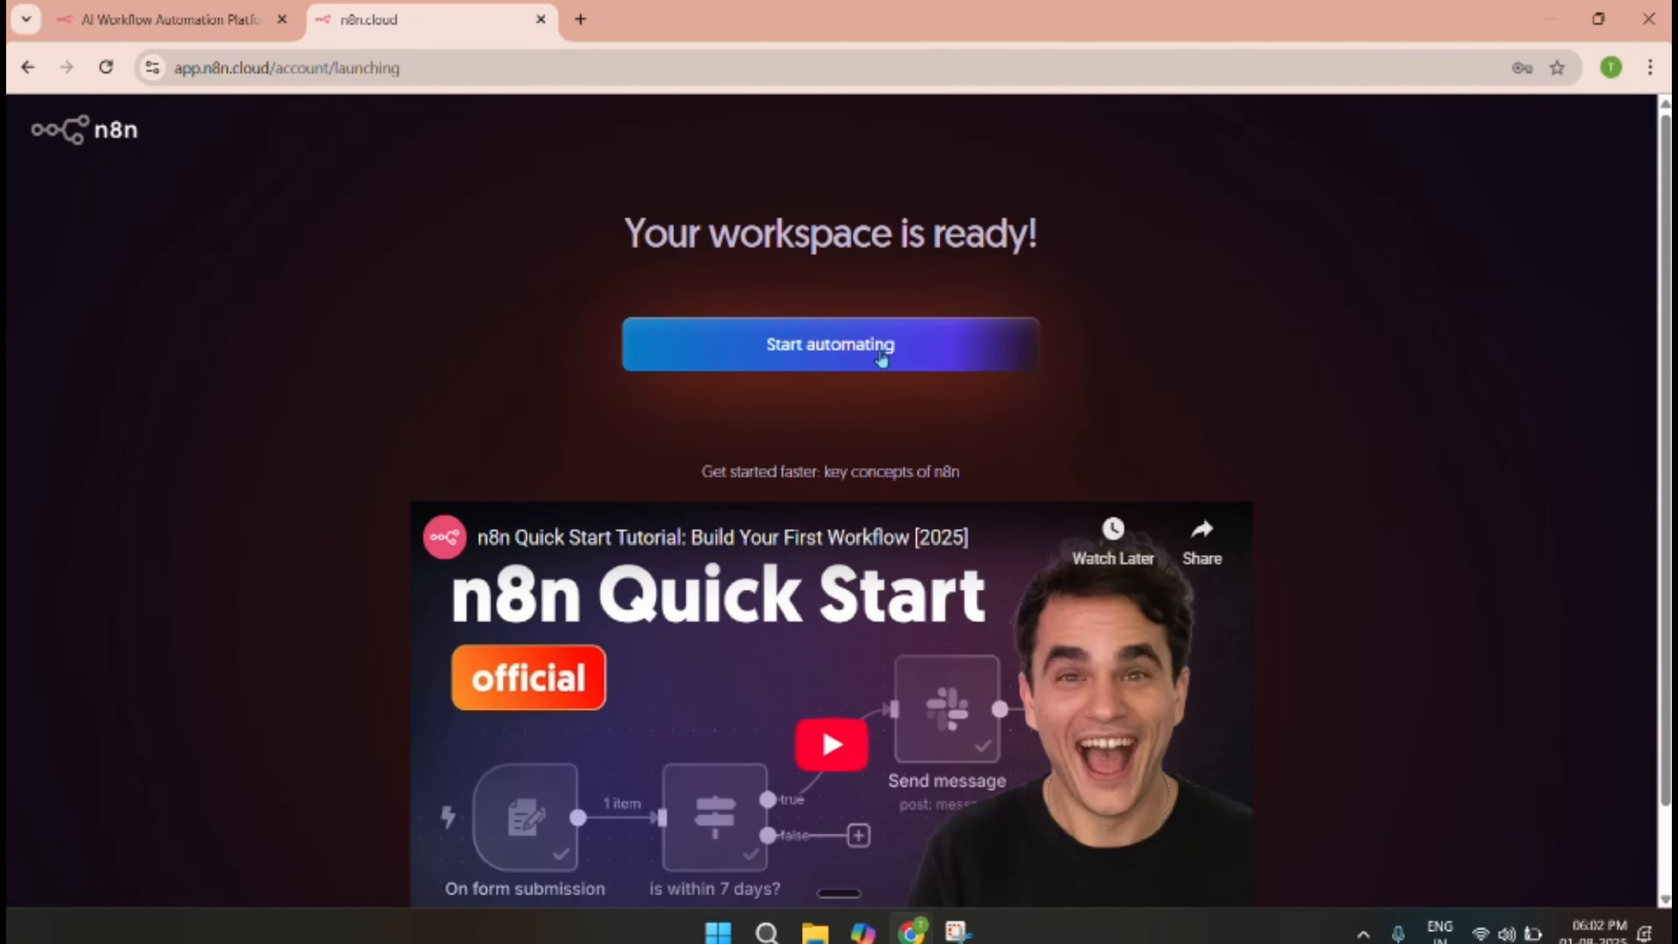
pyautogui.click(882, 359)
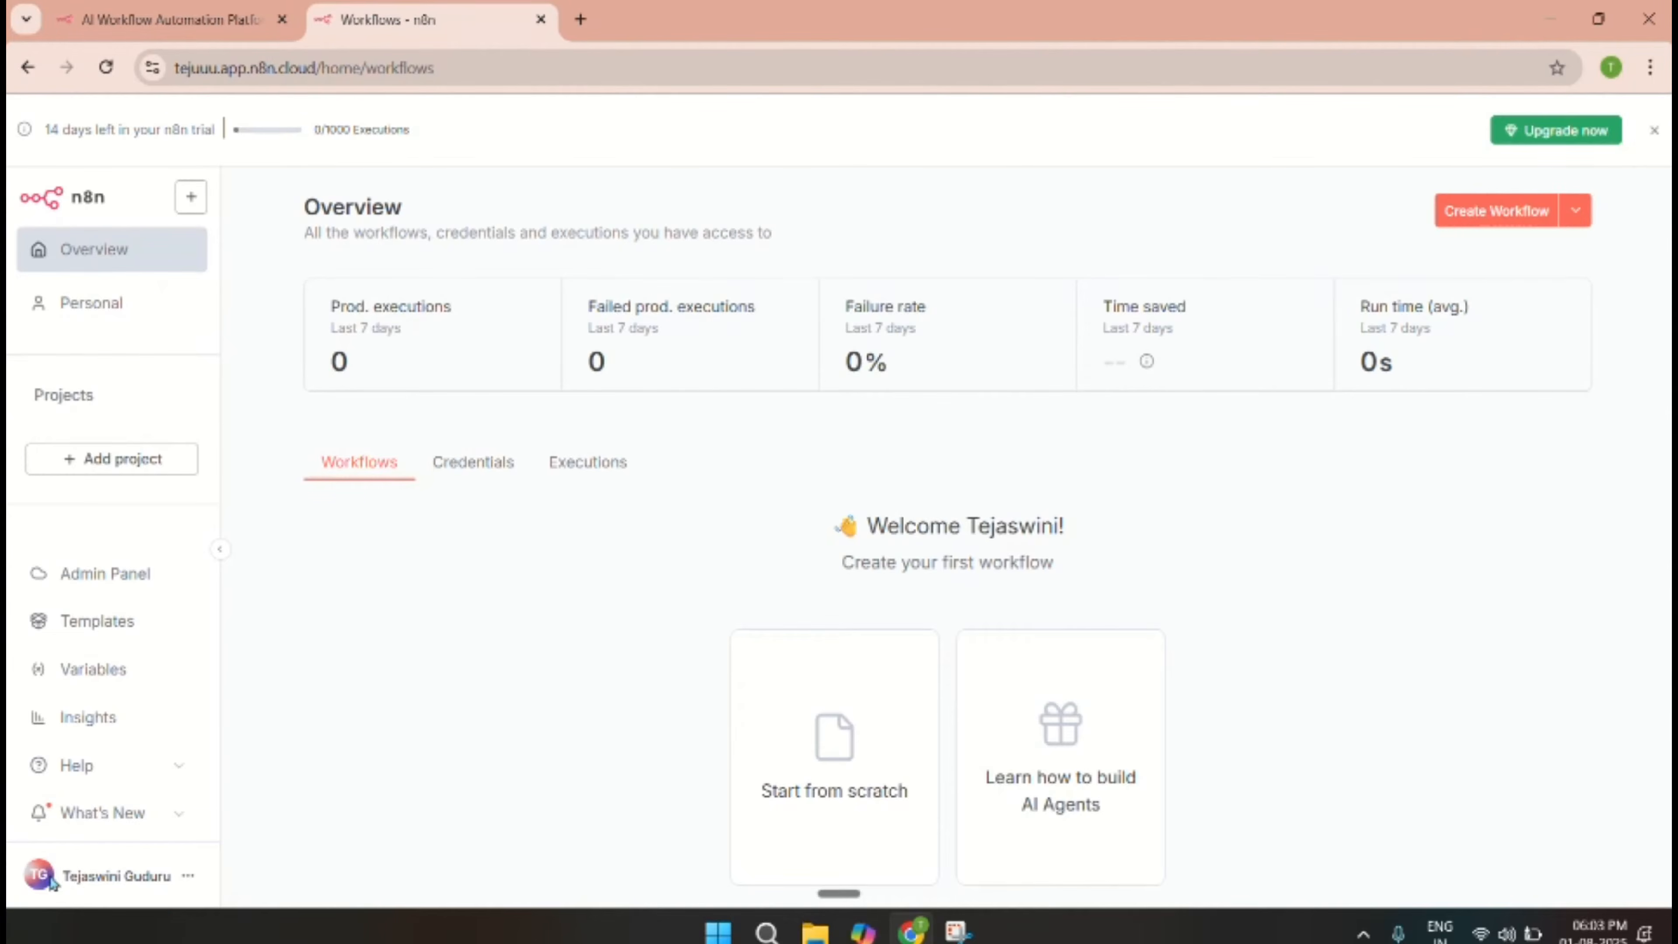
# Set the Theme to Dark theme in personal settings and save it.
pyautogui.click(188, 876)
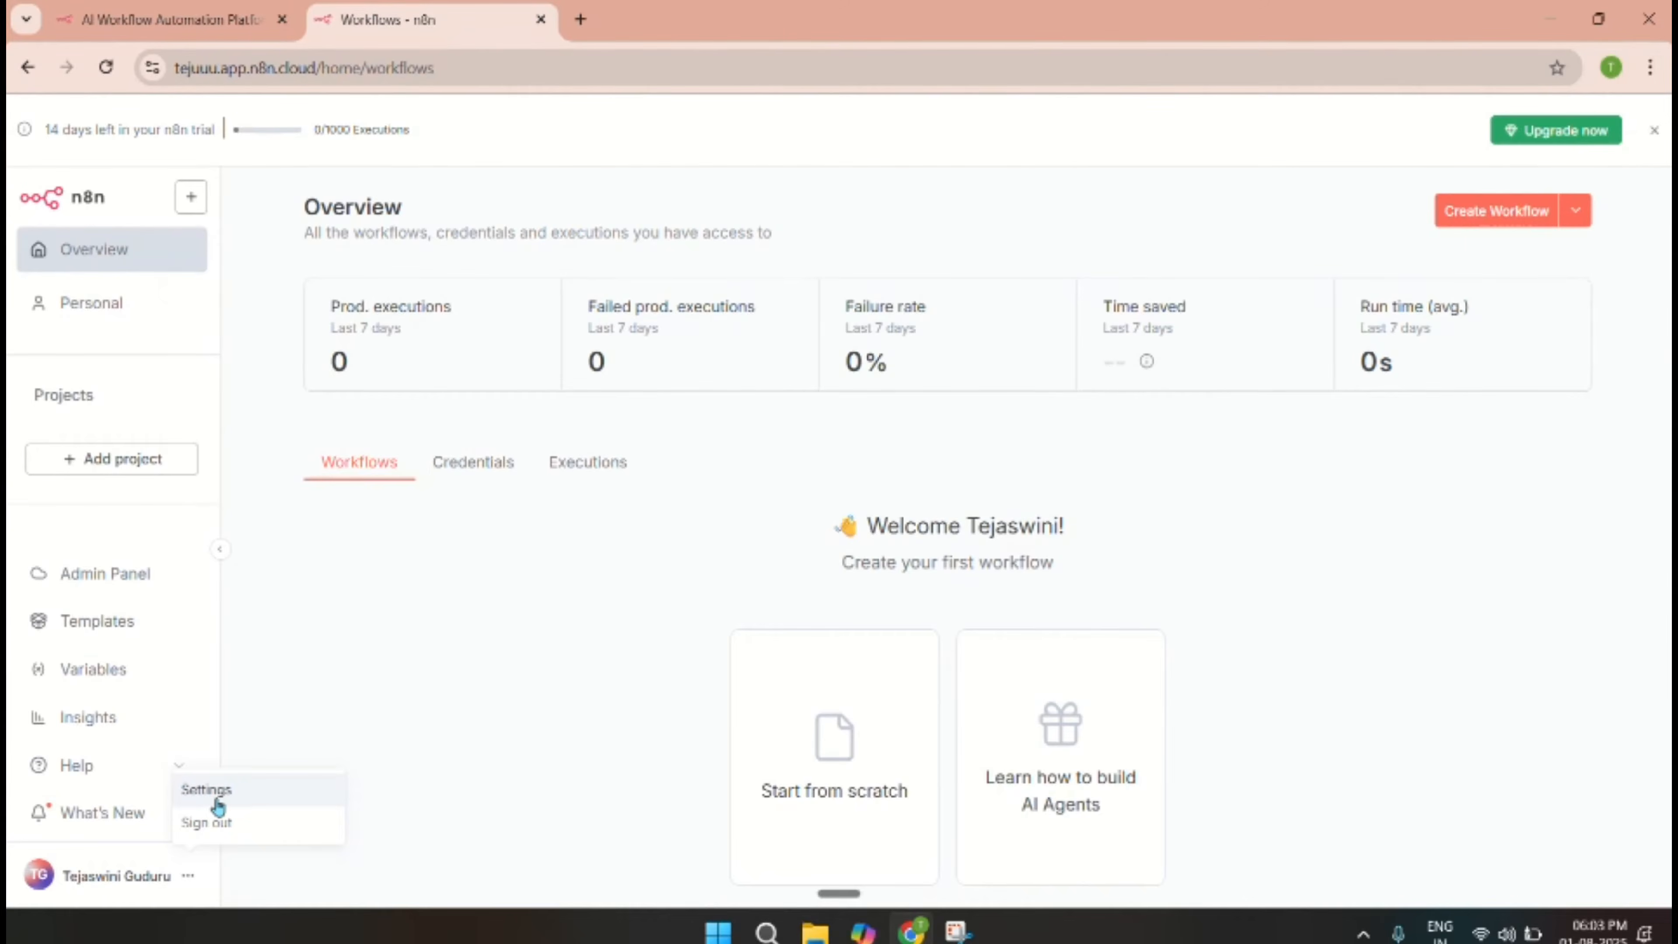
pyautogui.click(215, 794)
pyautogui.scroll(-3, 746, 655)
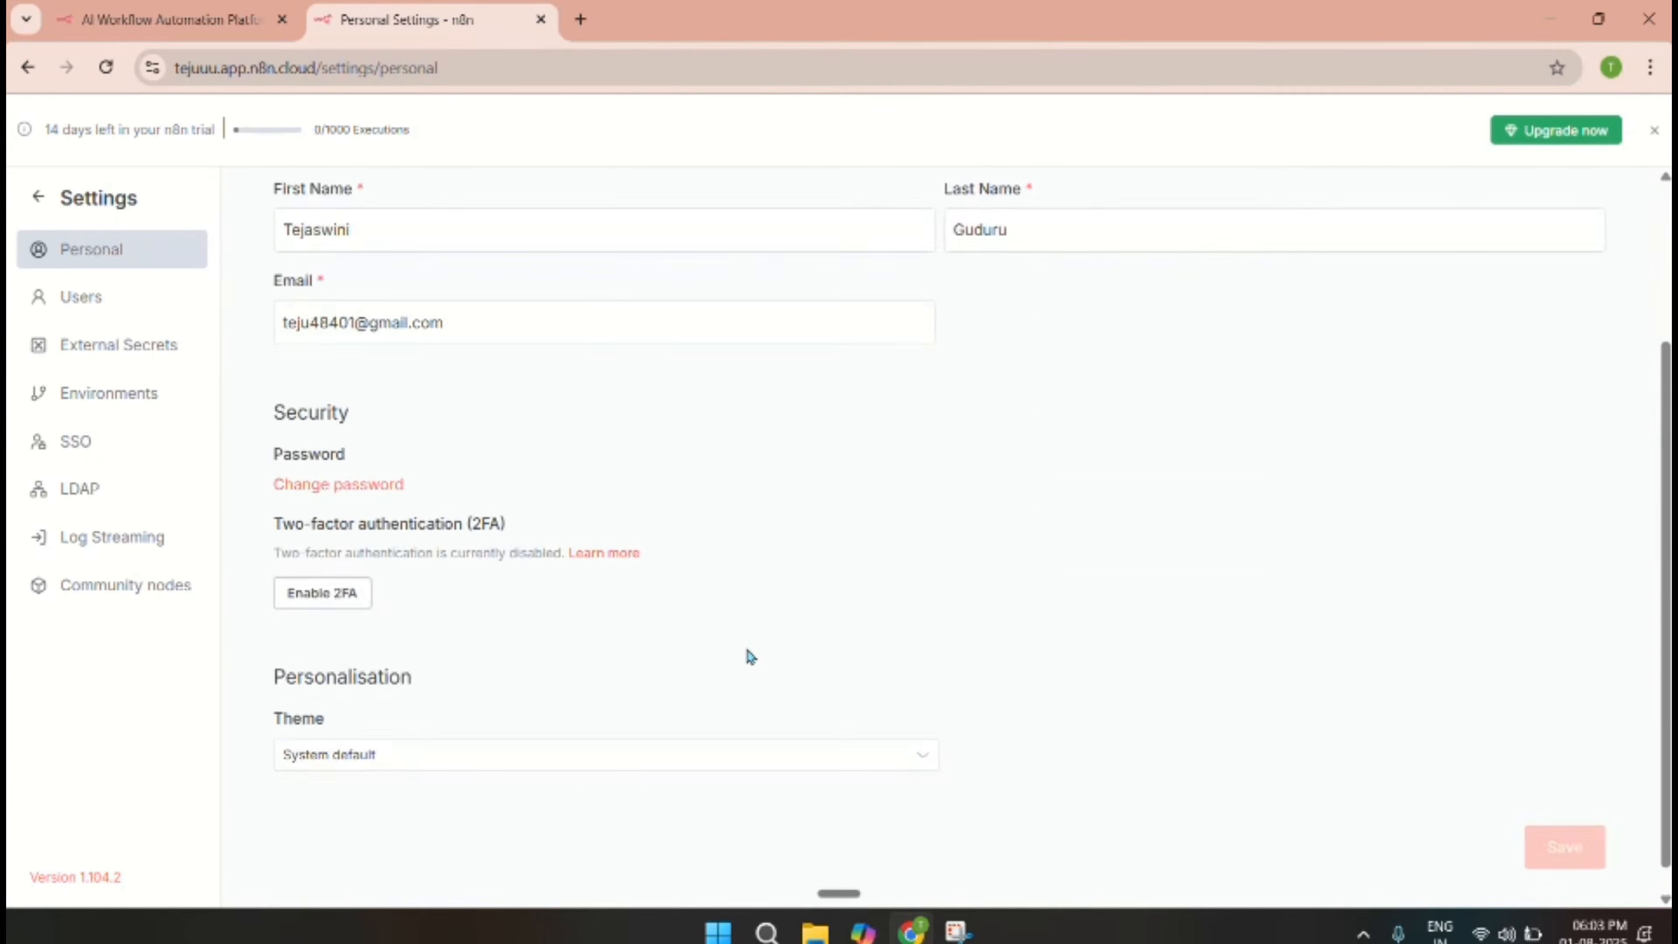
pyautogui.scroll(2, 740, 667)
pyautogui.scroll(-3, 738, 675)
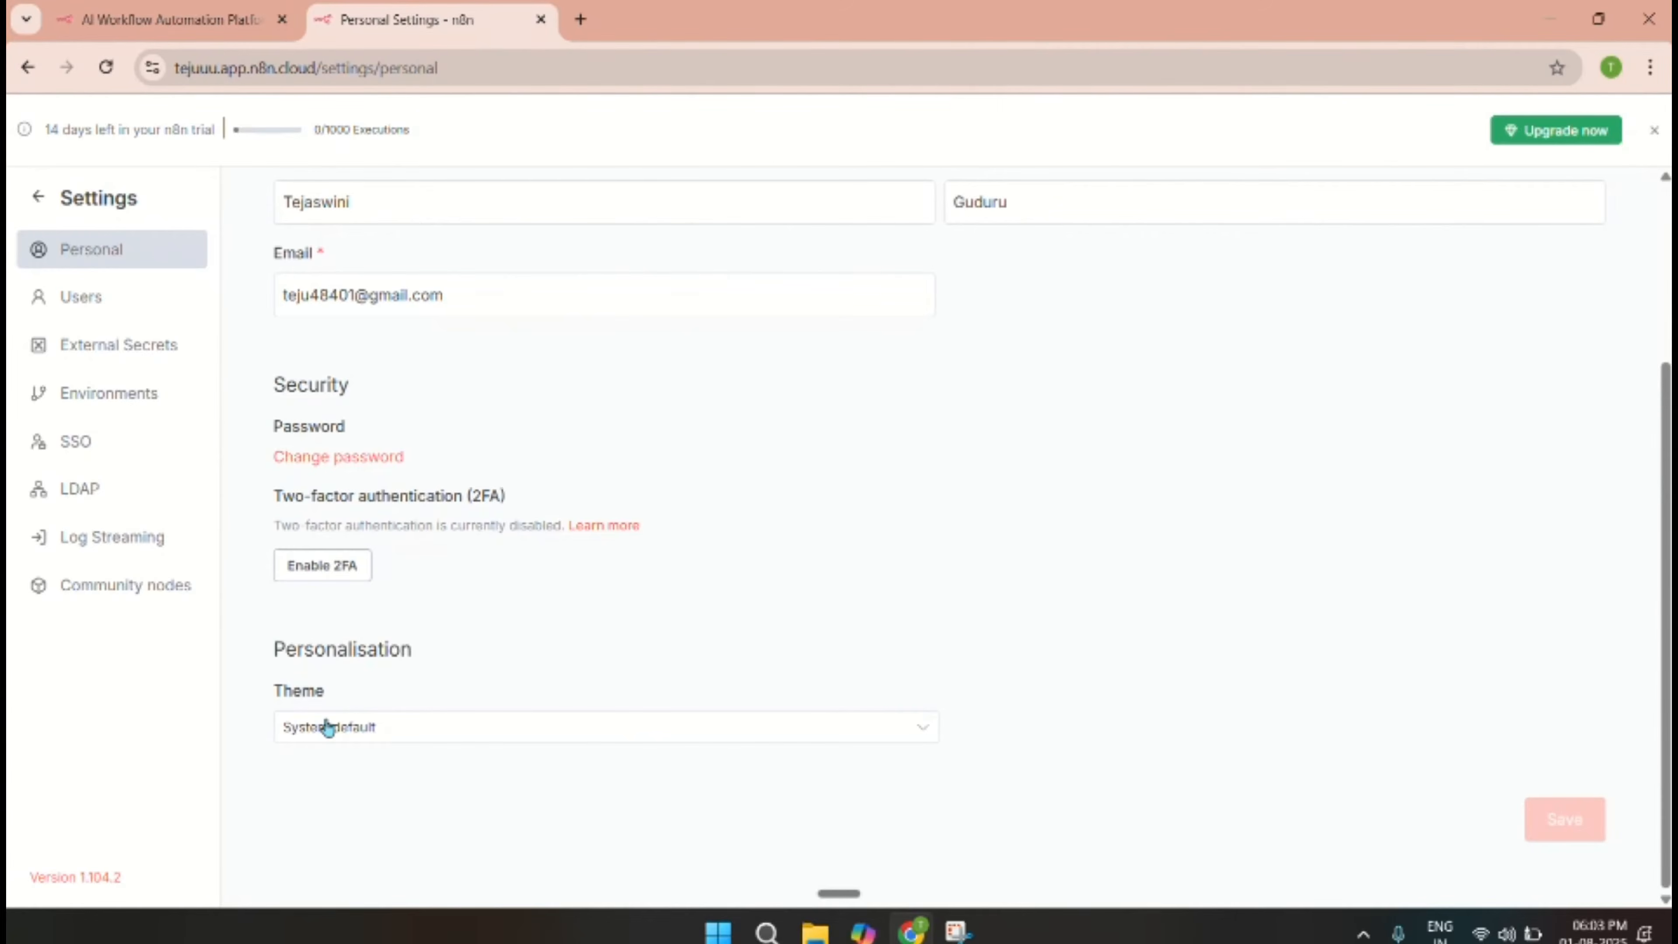
pyautogui.click(378, 734)
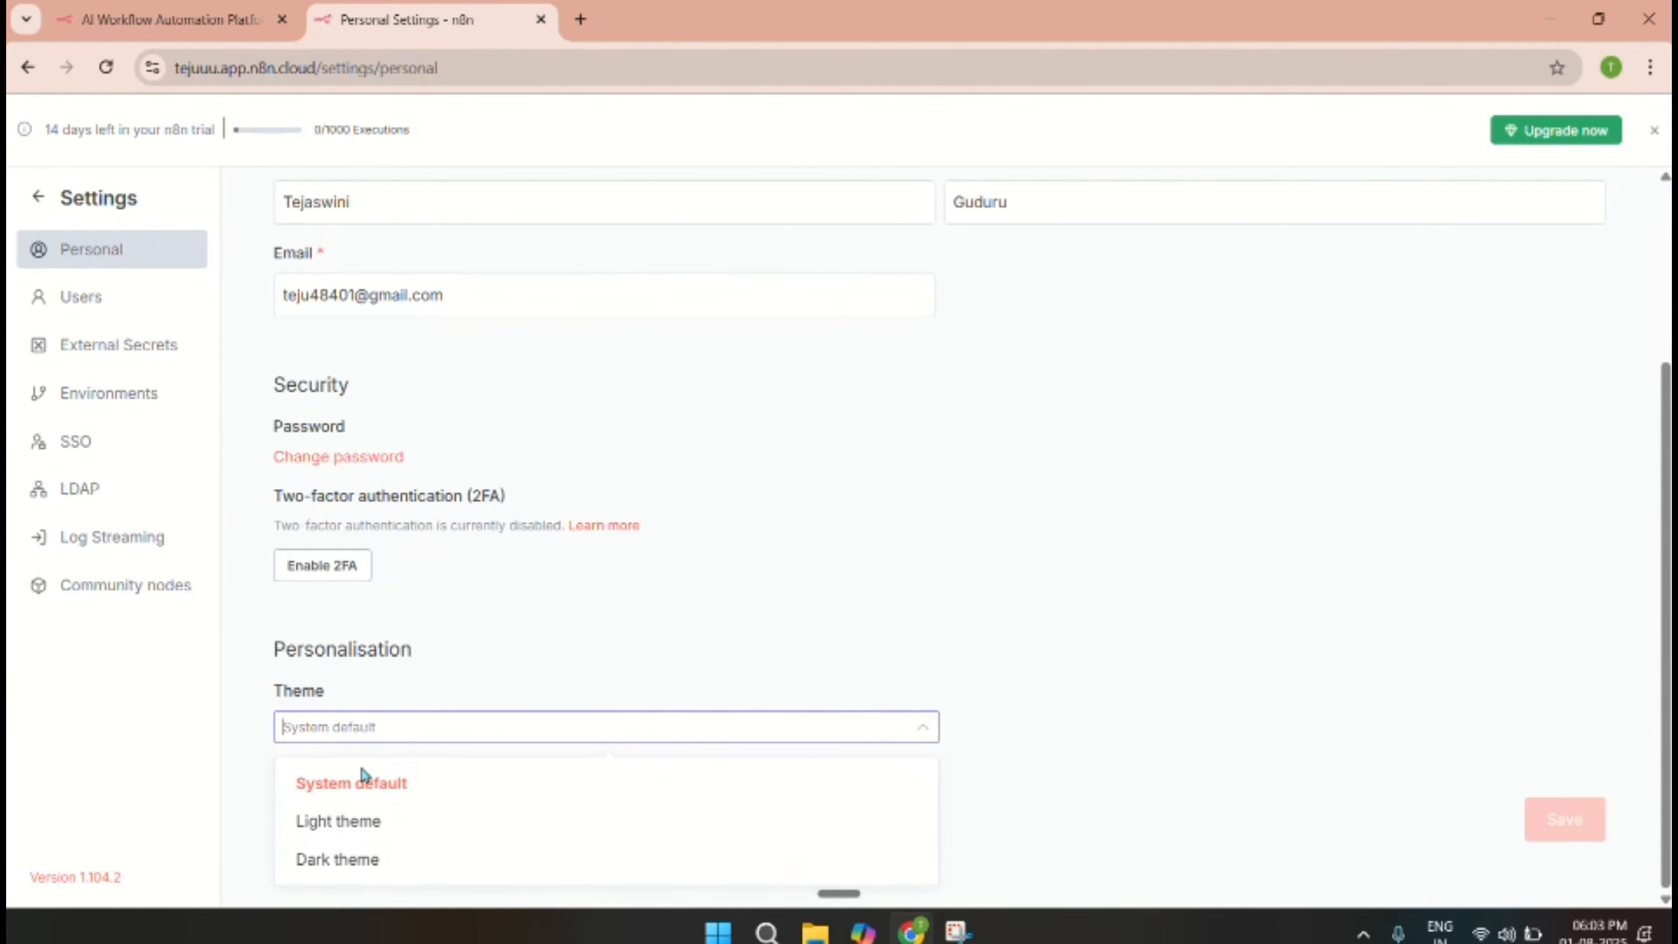
pyautogui.click(352, 860)
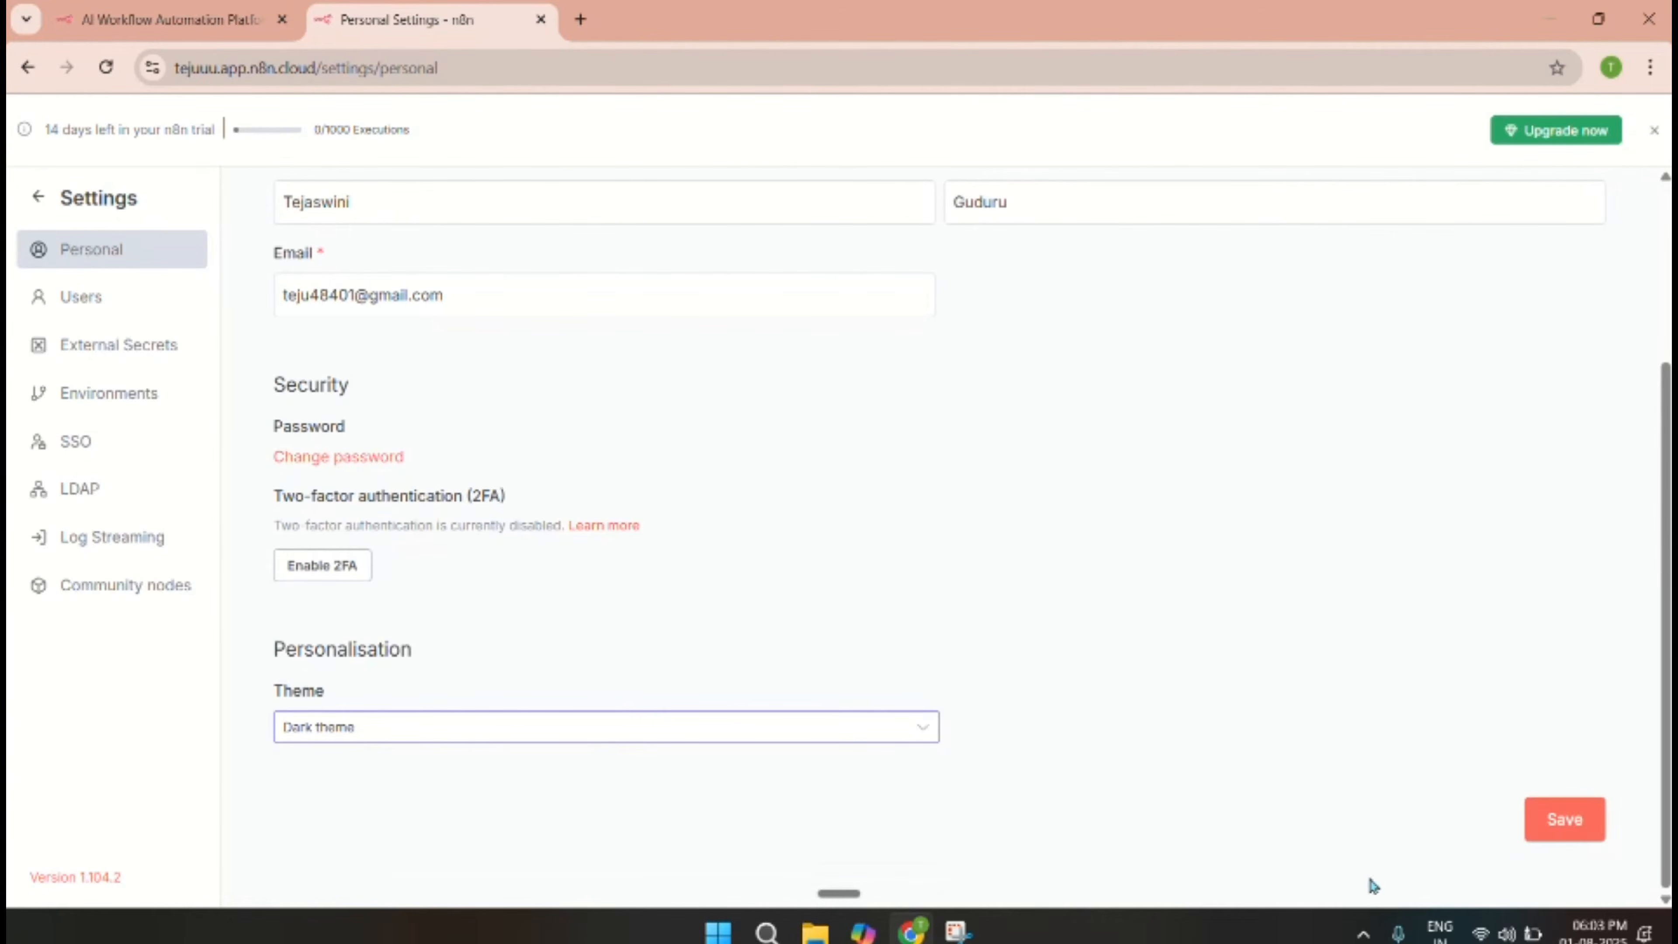
pyautogui.click(1563, 820)
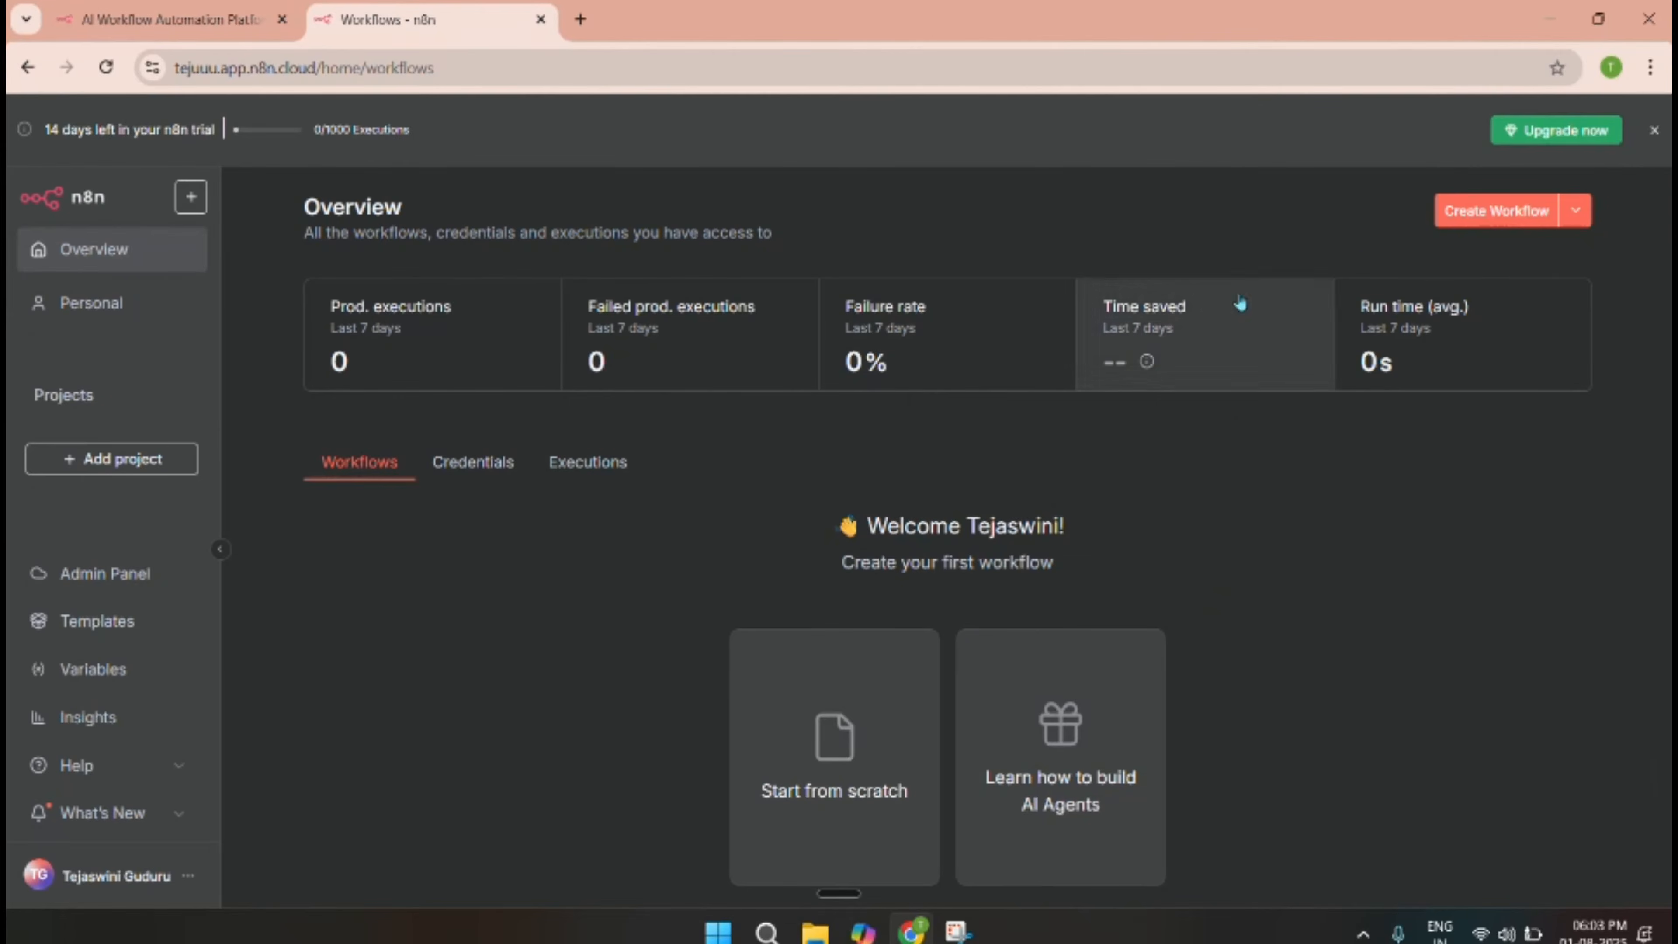
# Create a new blank workflow, adding a manual trigger and then removing it.
pyautogui.click(1474, 218)
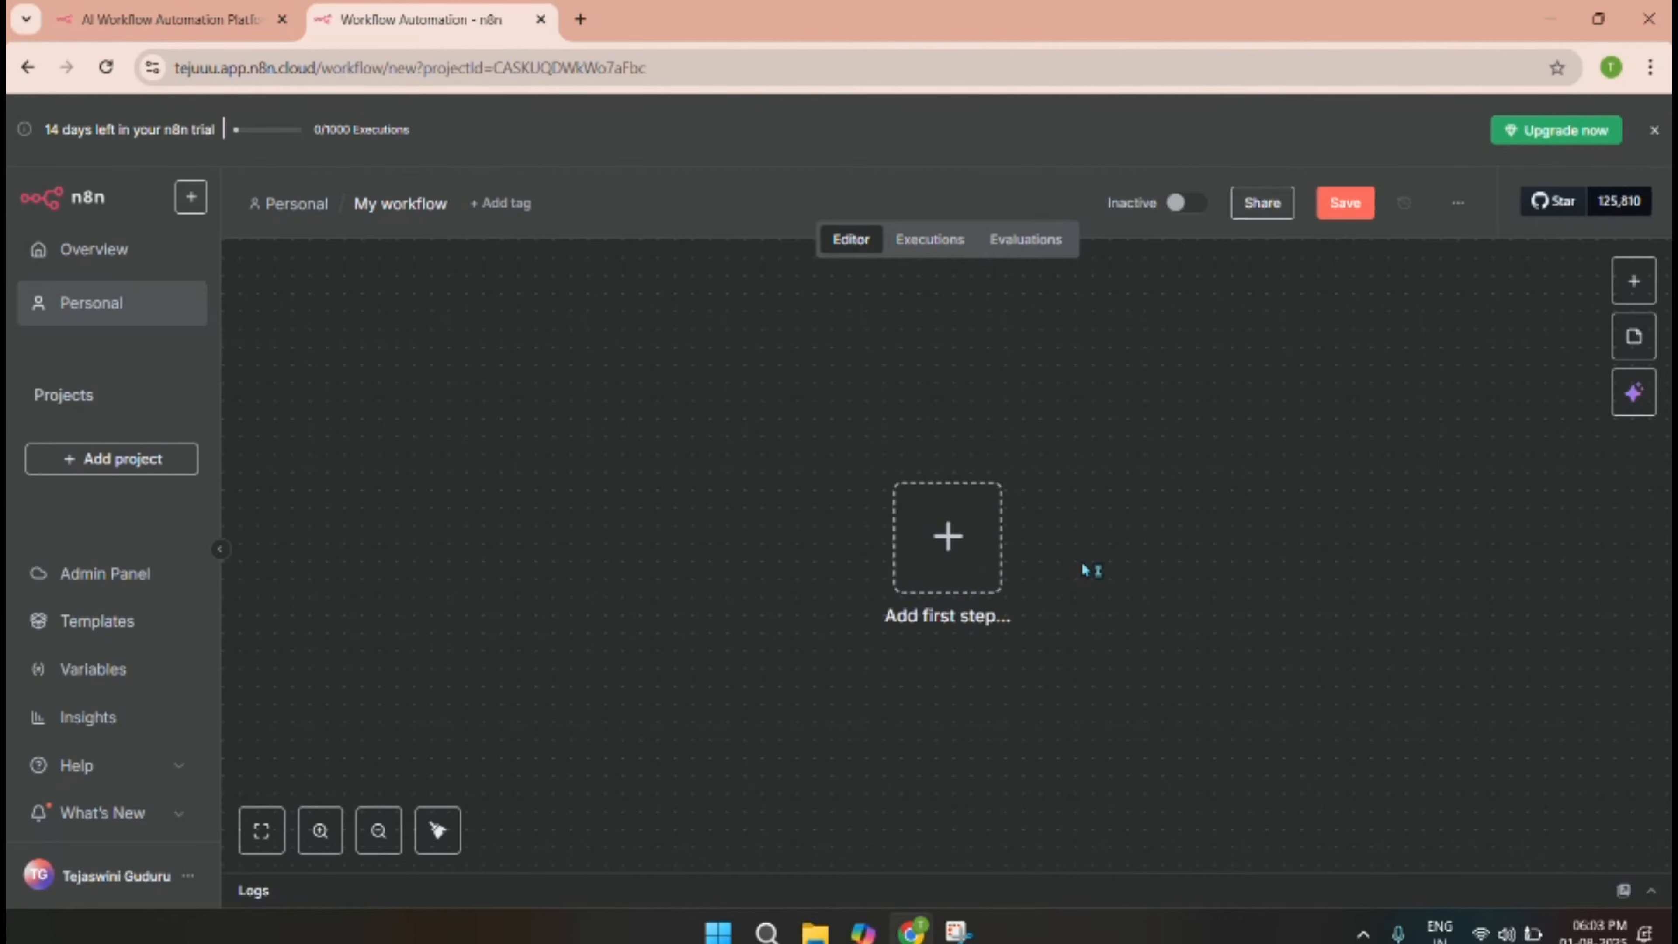
pyautogui.click(951, 545)
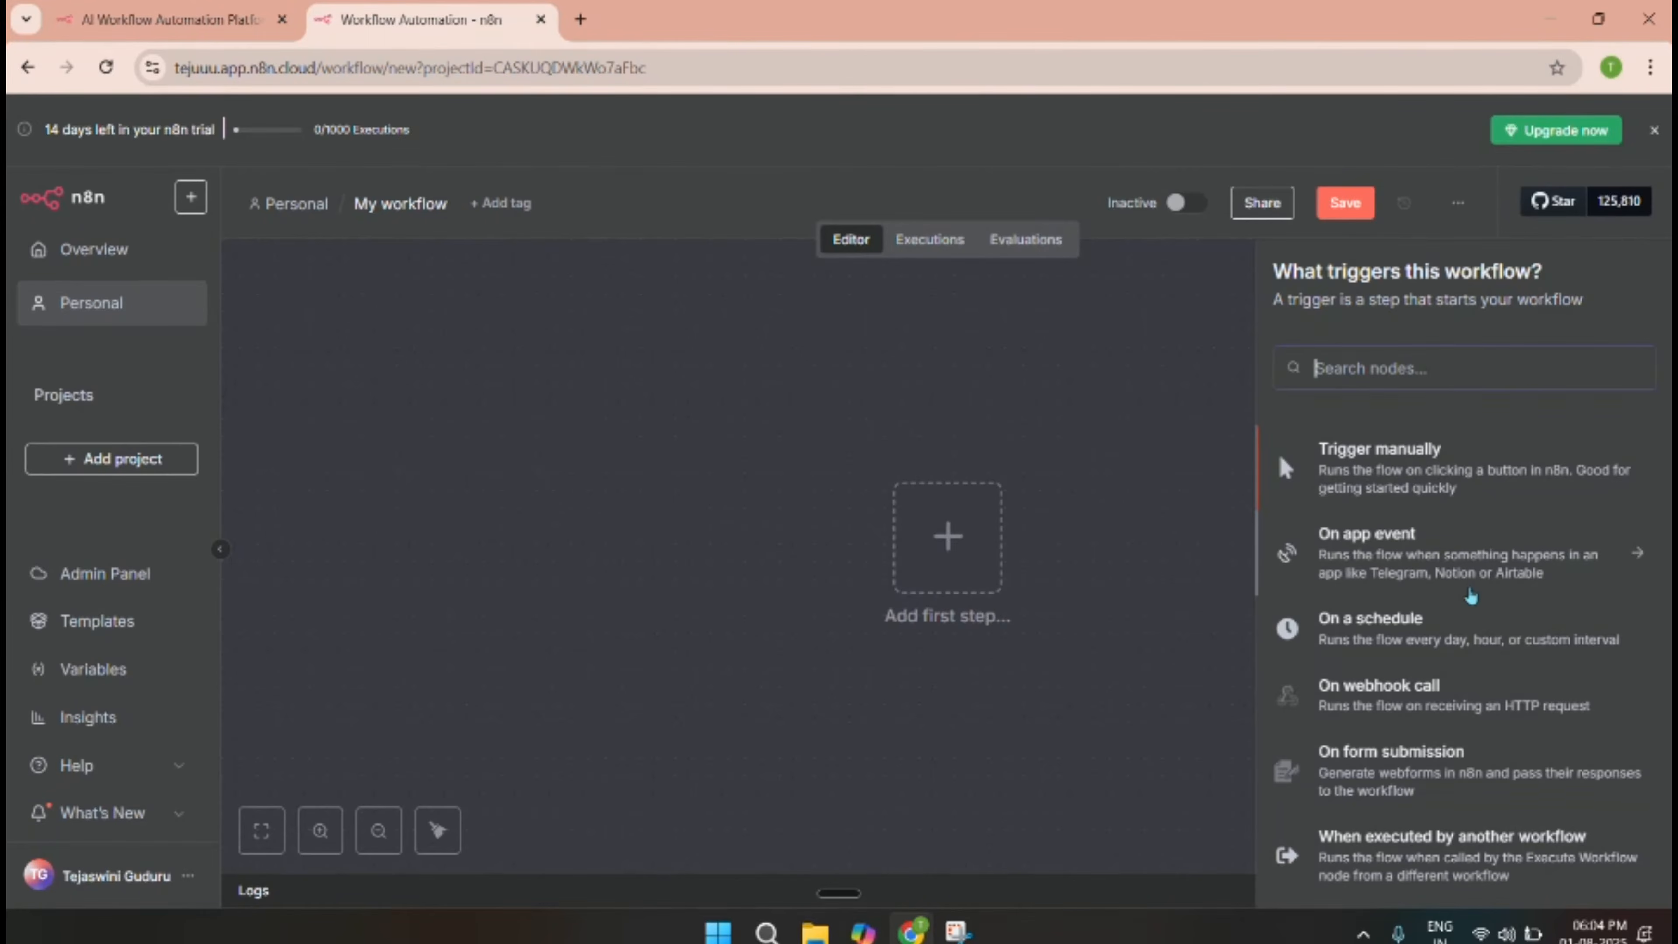
pyautogui.scroll(-3, 1468, 601)
pyautogui.scroll(3, 1464, 615)
pyautogui.click(1381, 471)
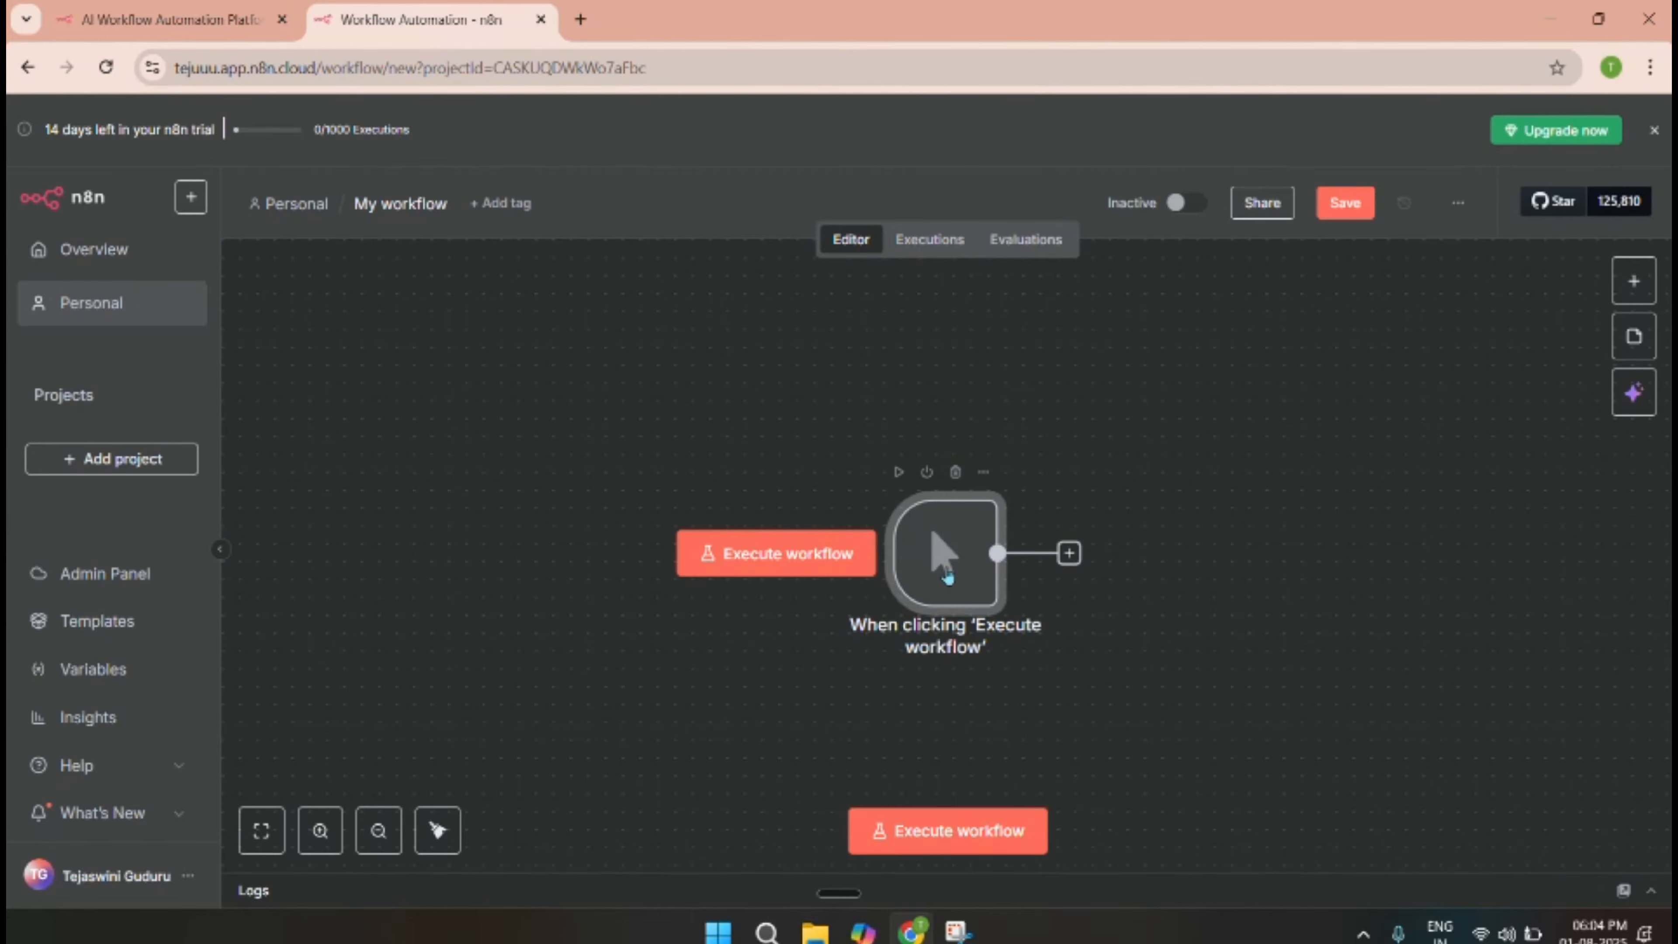
pyautogui.click(955, 473)
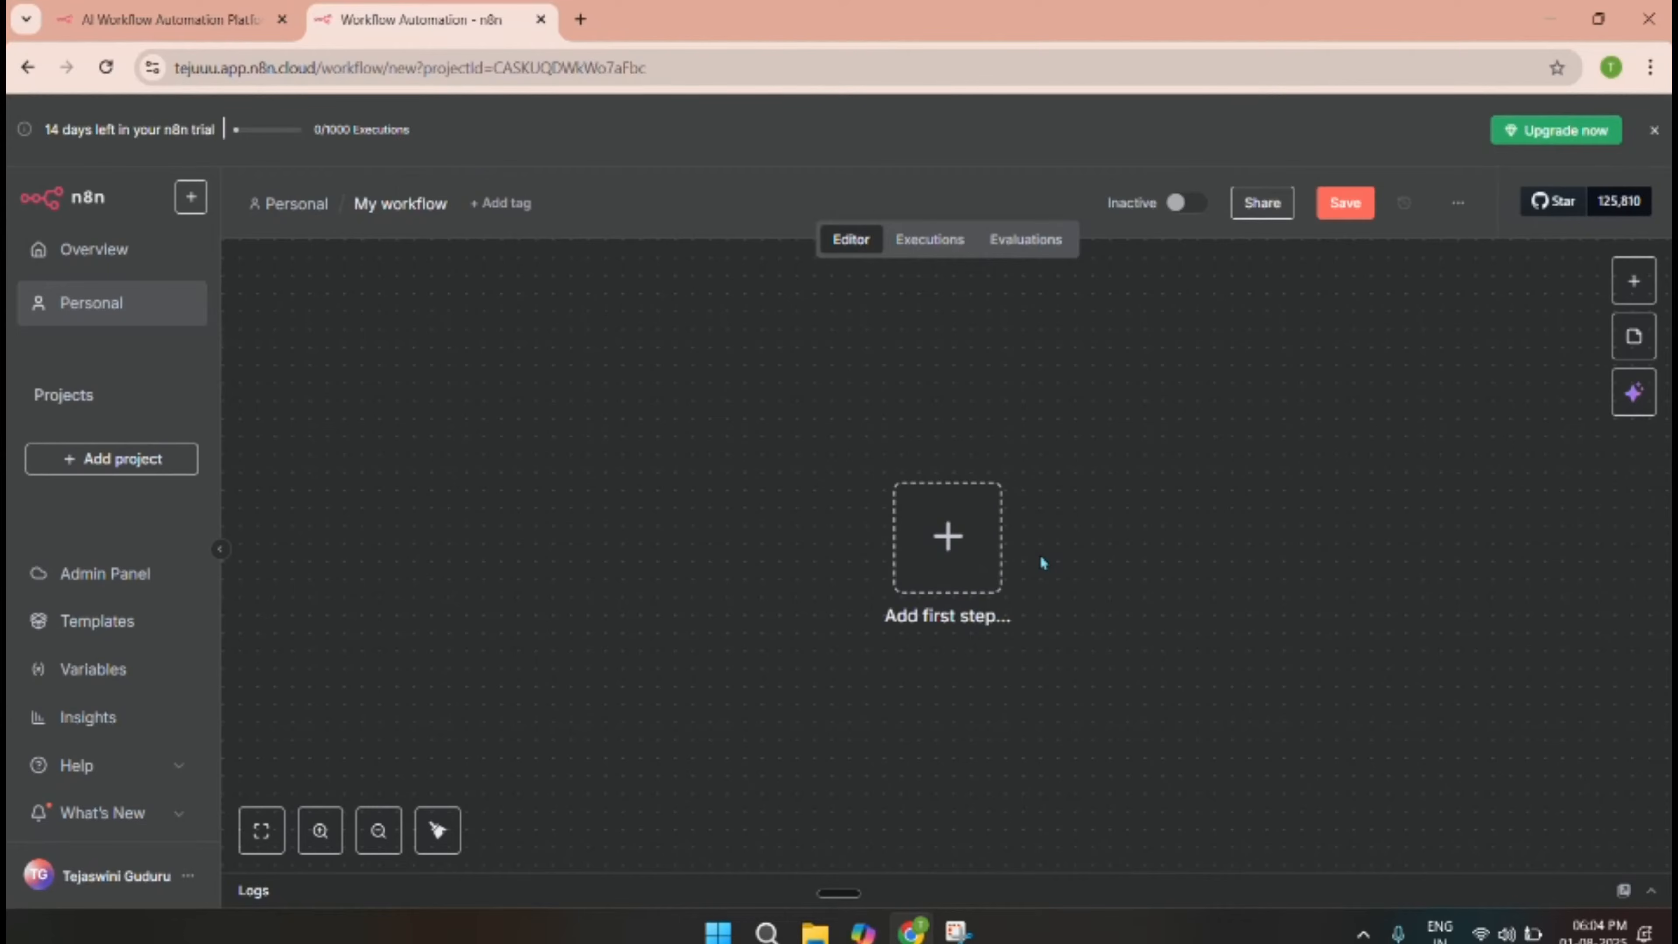
# Add the 'On chat message' trigger as the workflow's first step.
pyautogui.click(985, 555)
pyautogui.scroll(-5, 1328, 661)
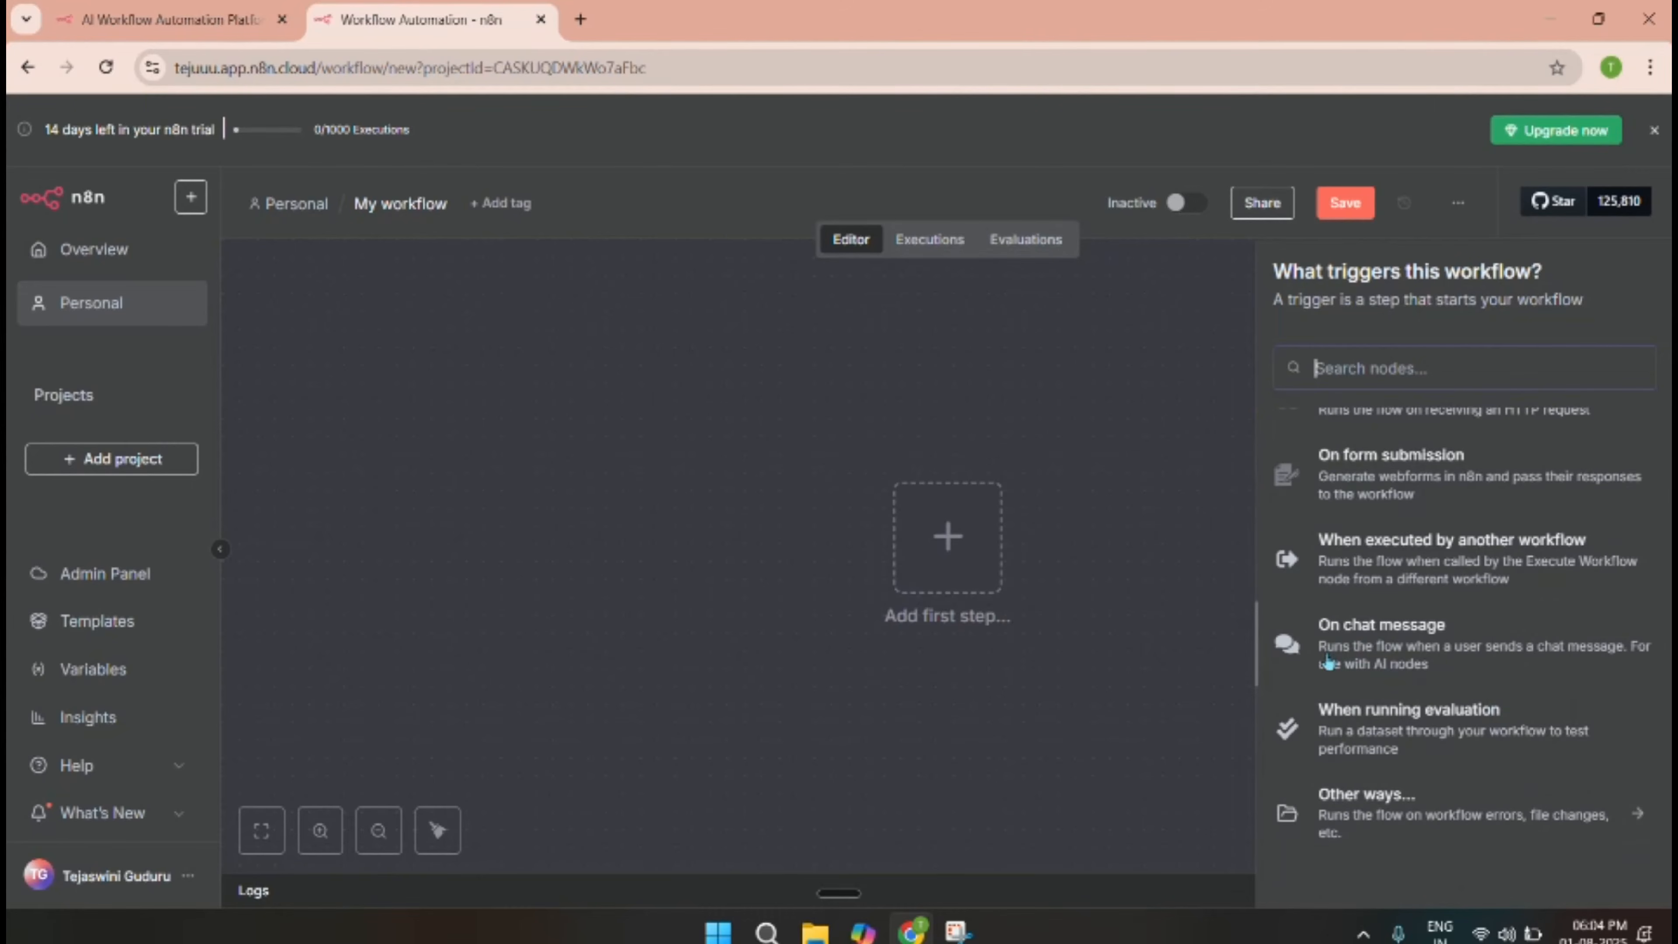
pyautogui.click(1394, 645)
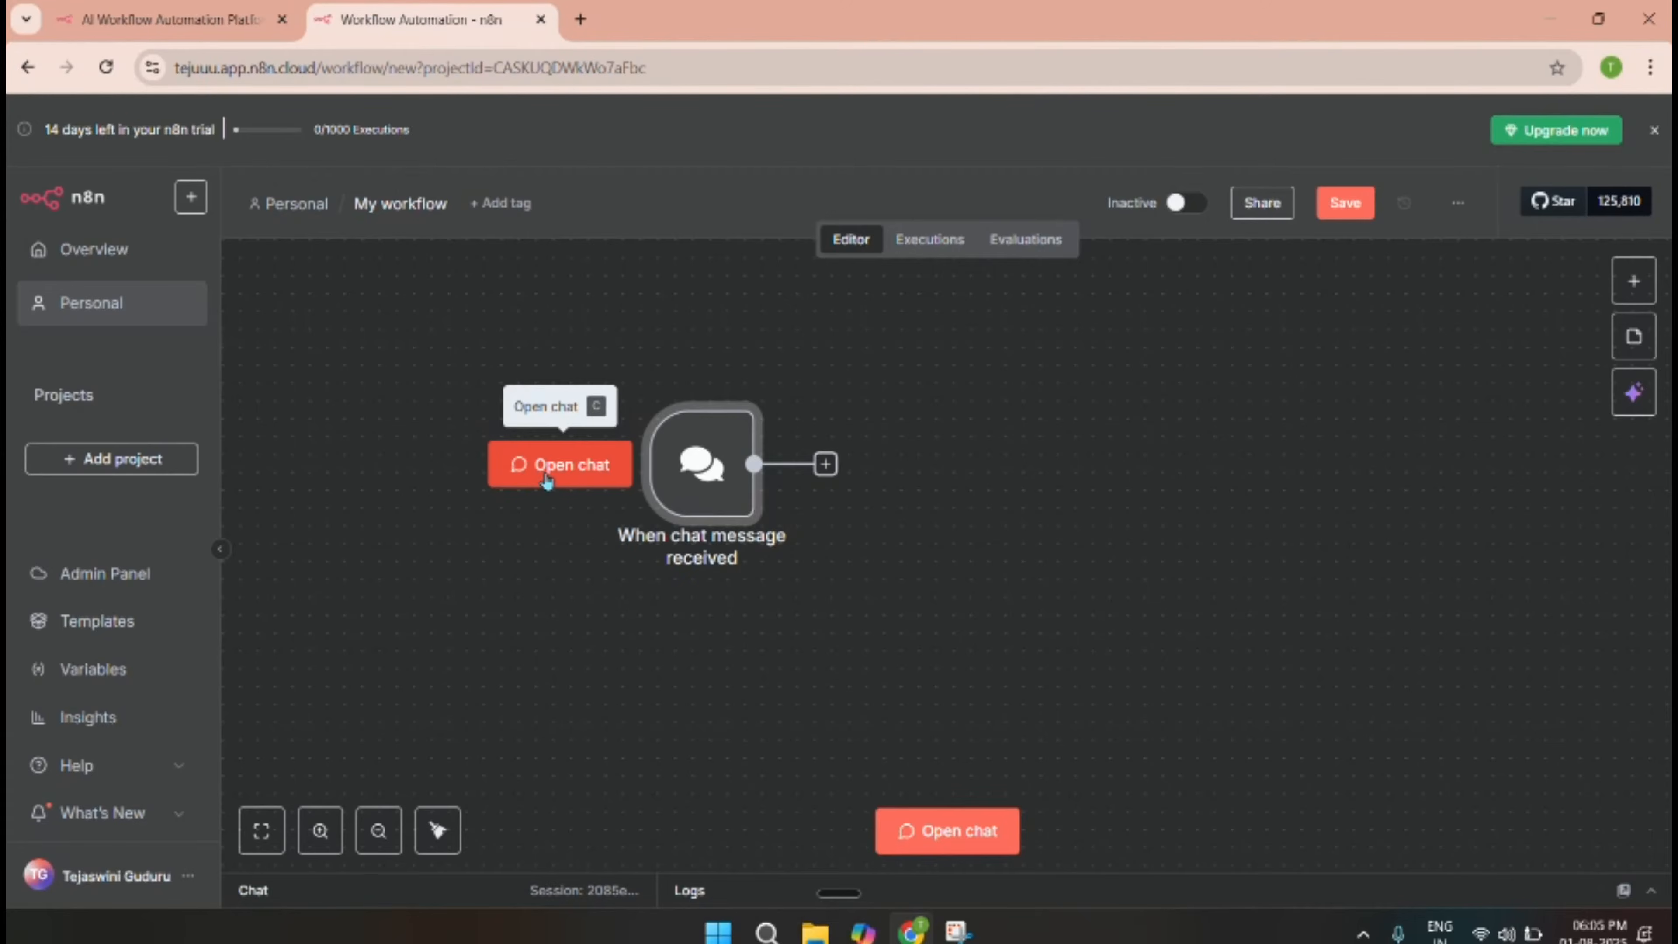
# Send the test chat message 'hi' to run the chat trigger.
pyautogui.click(590, 478)
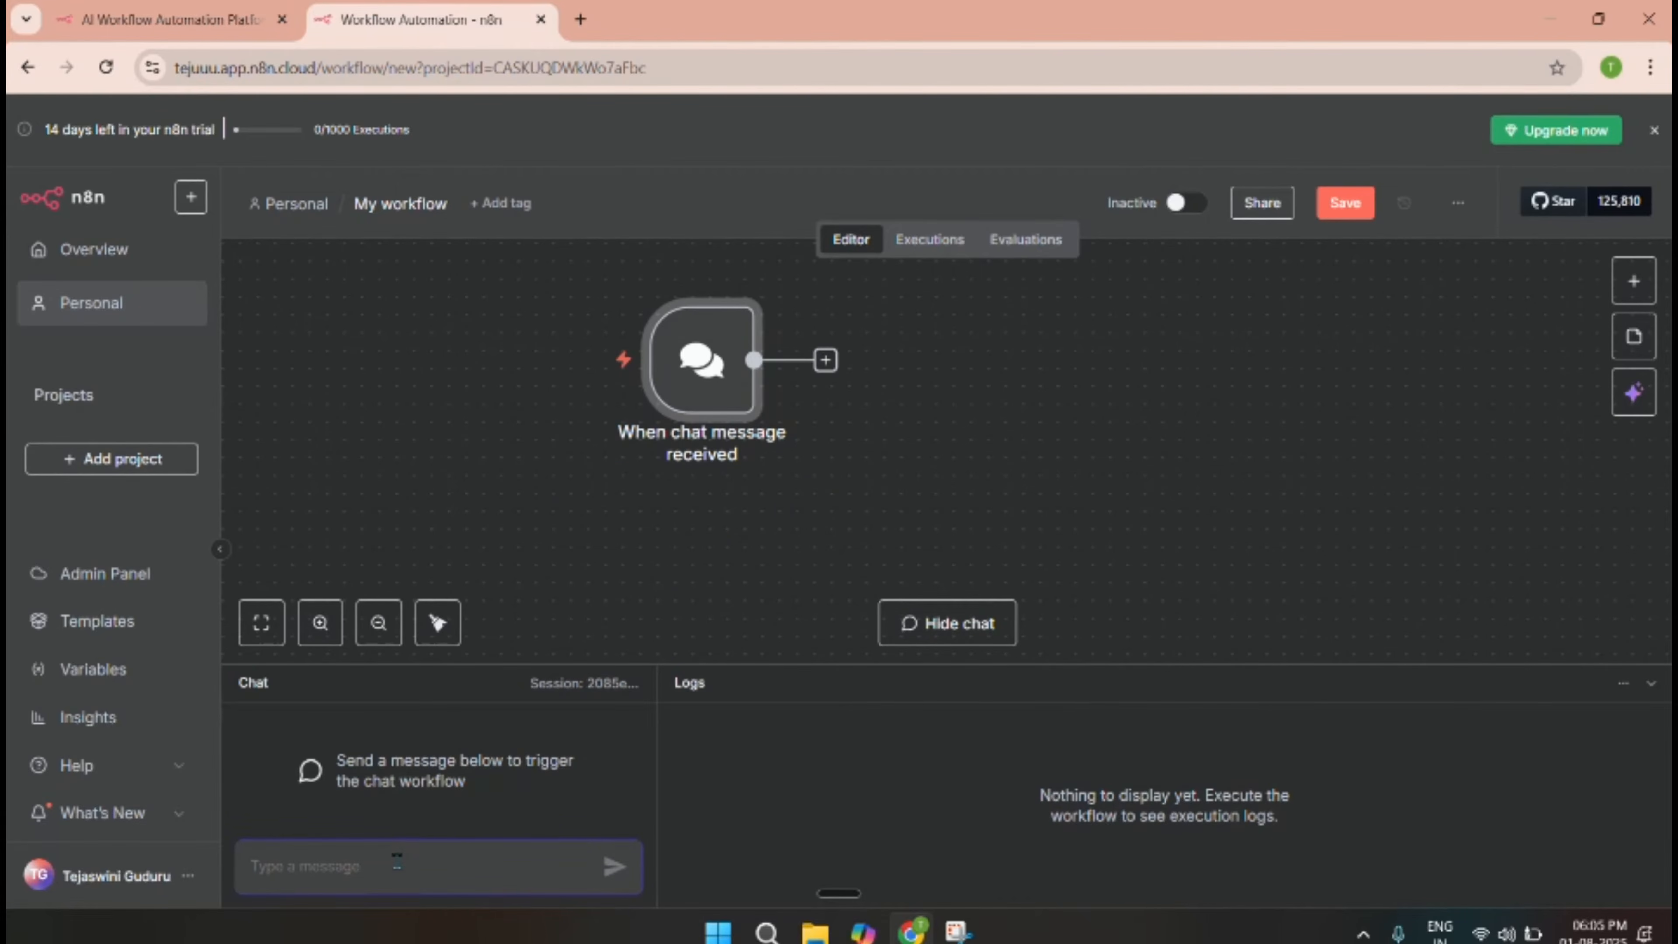
pyautogui.write('hi')
pyautogui.press('Return')
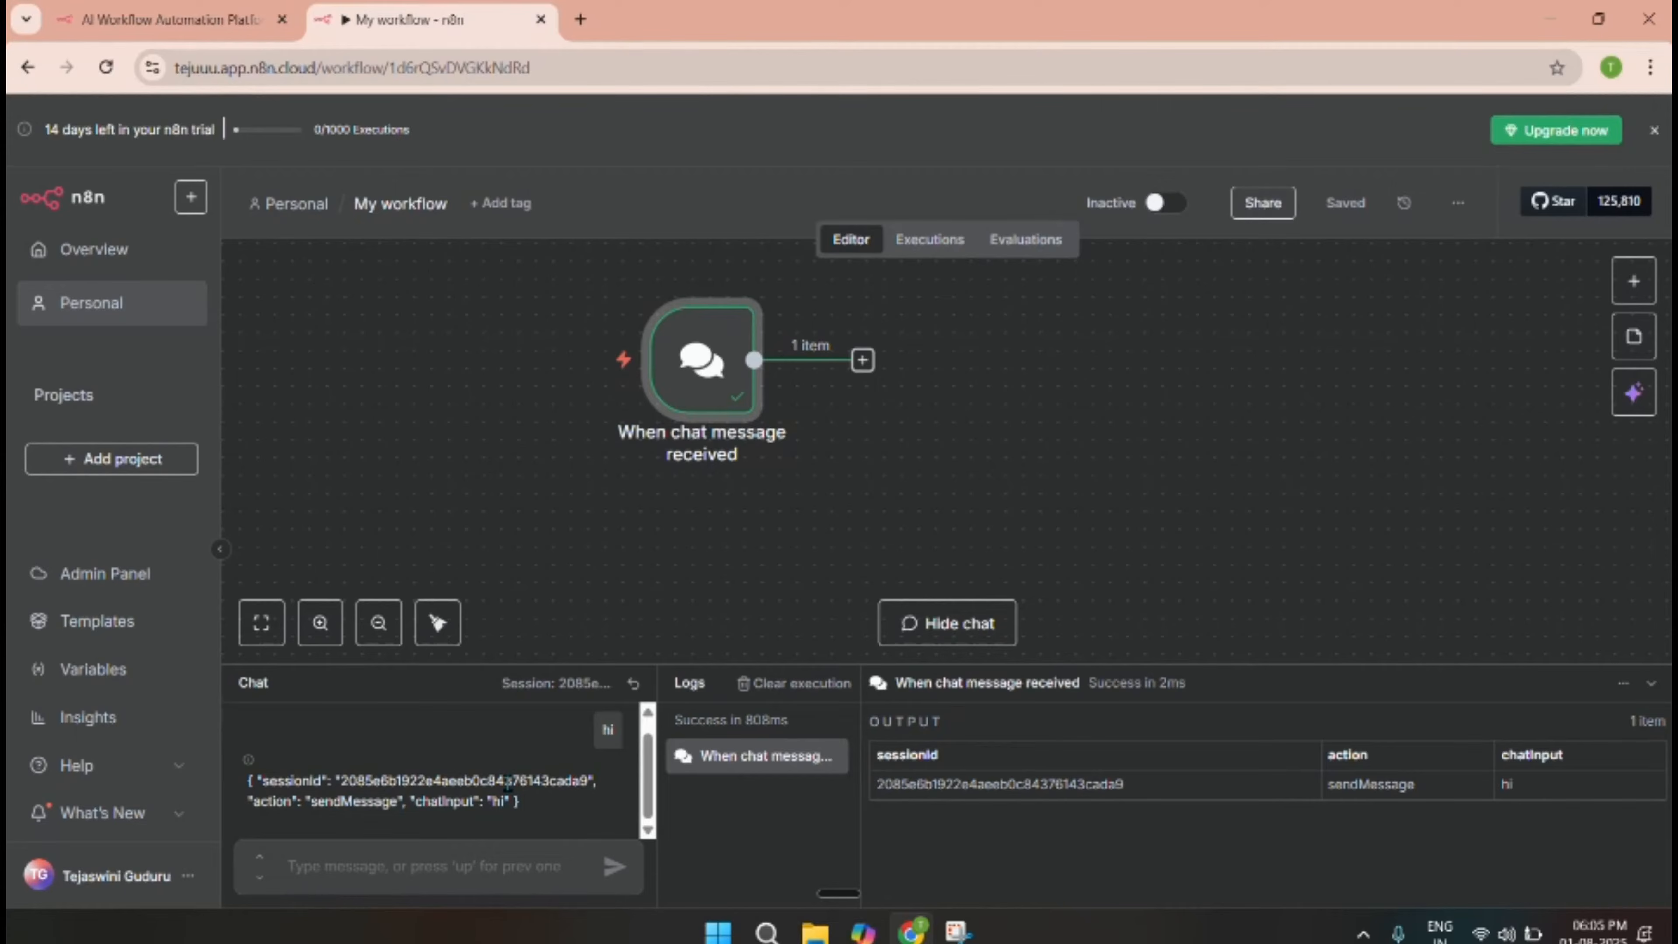
# Add an AI Agent from the AI category after the chat trigger, then open its Chat Model list.
pyautogui.click(863, 365)
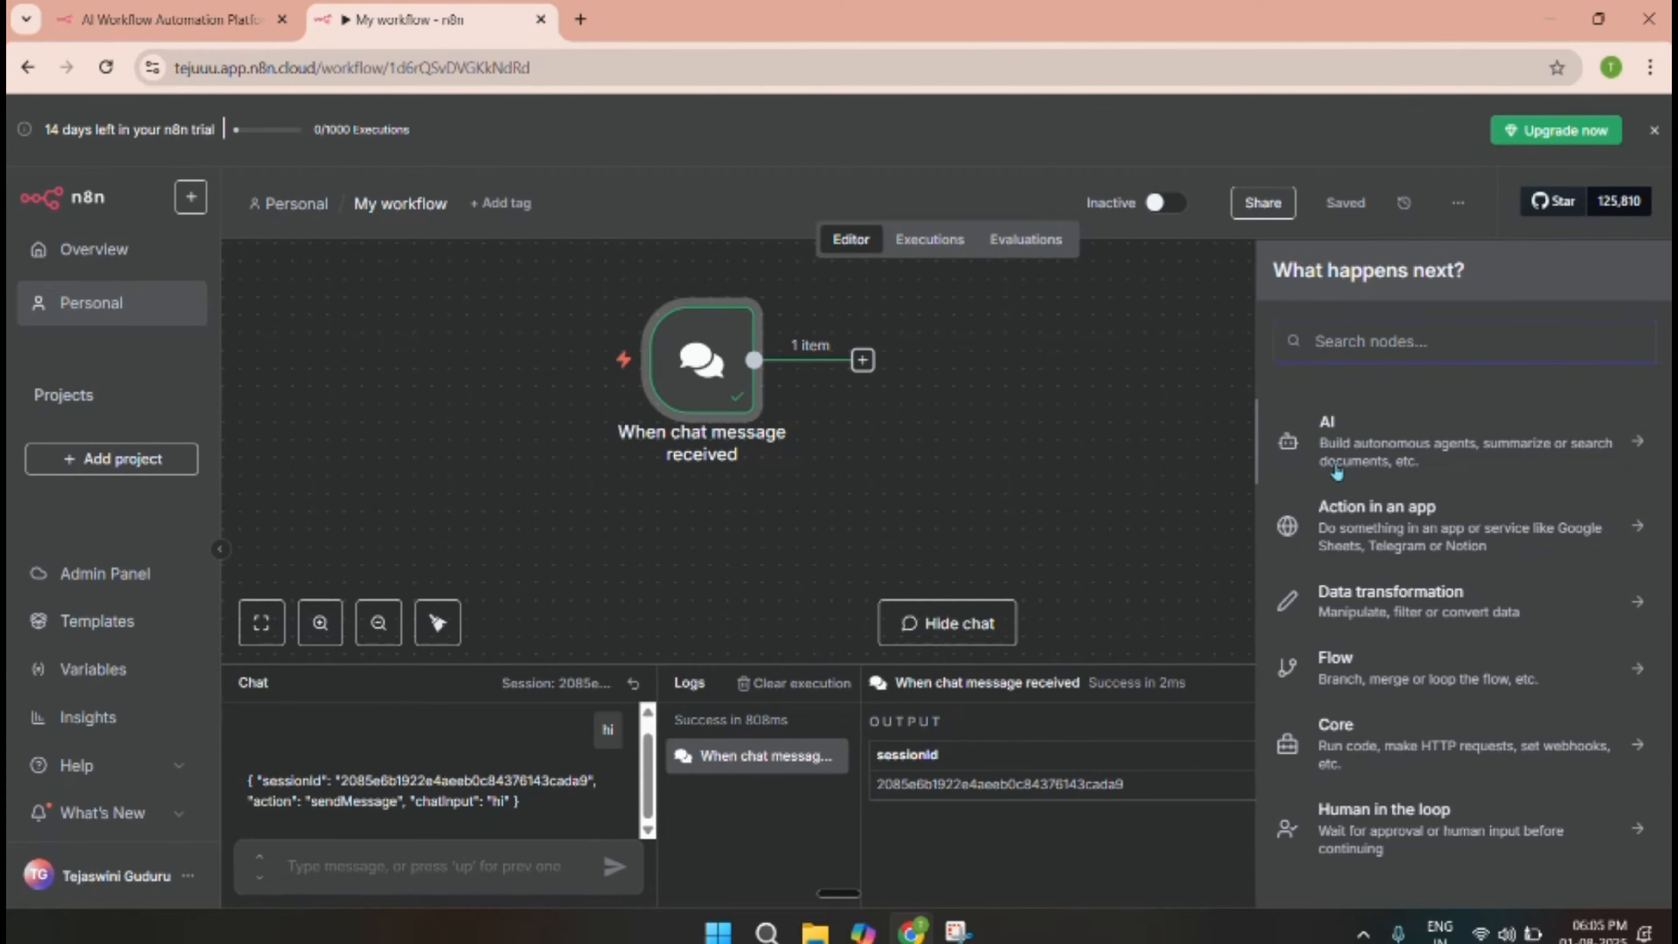
pyautogui.click(1338, 450)
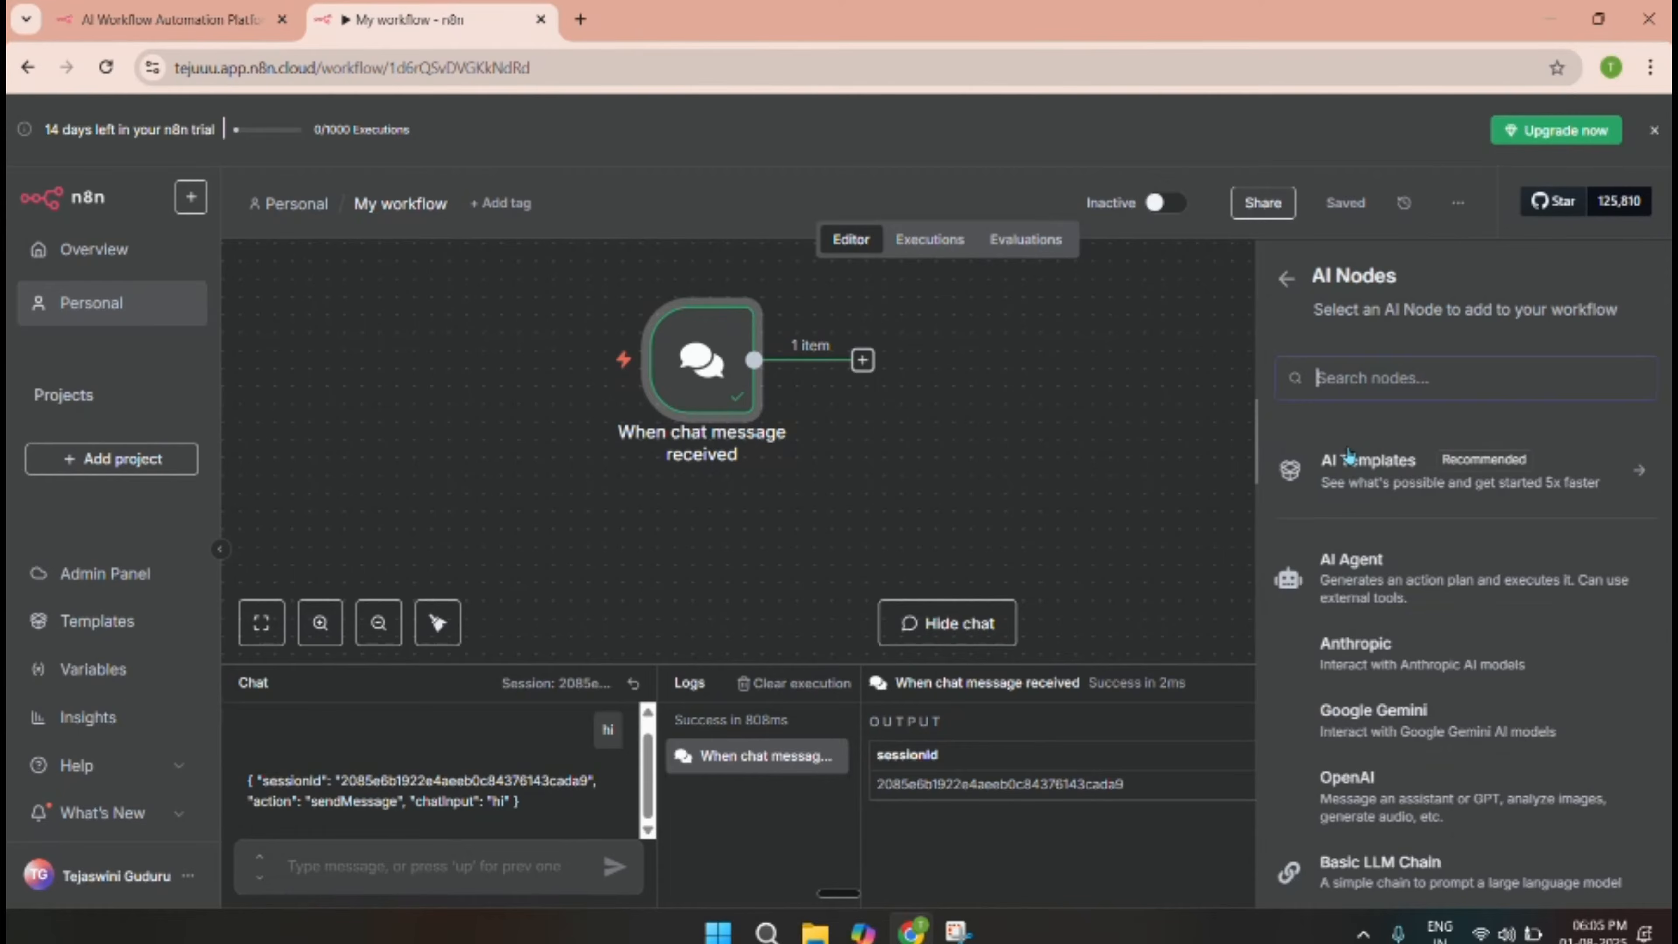
pyautogui.click(1345, 595)
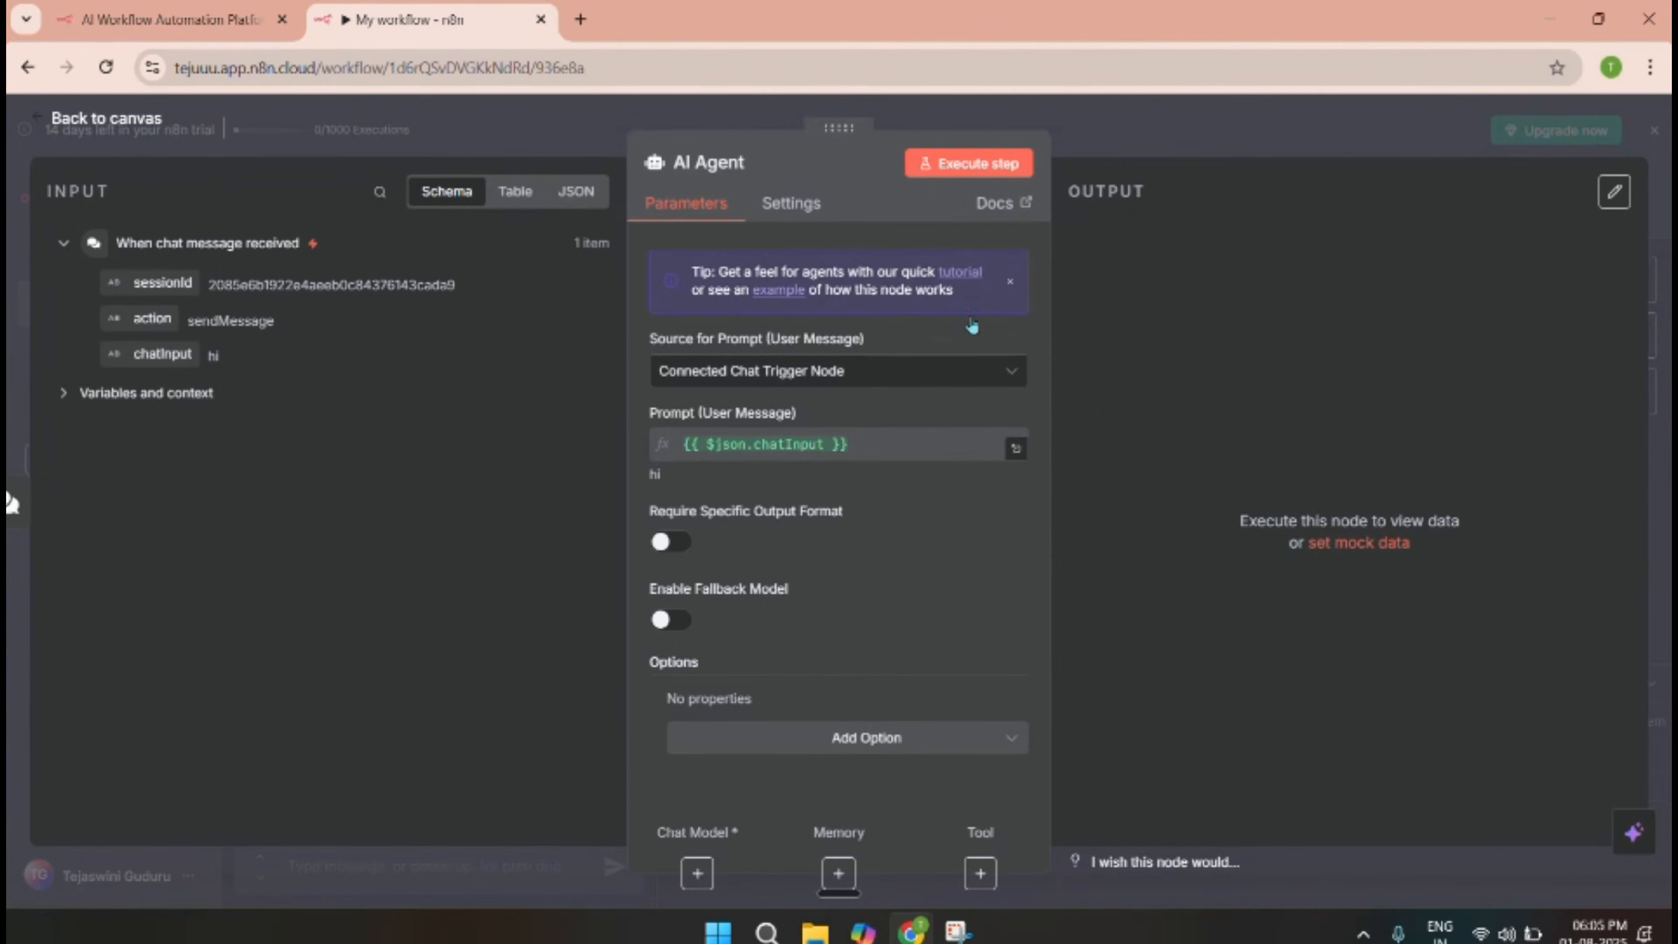
pyautogui.click(1081, 142)
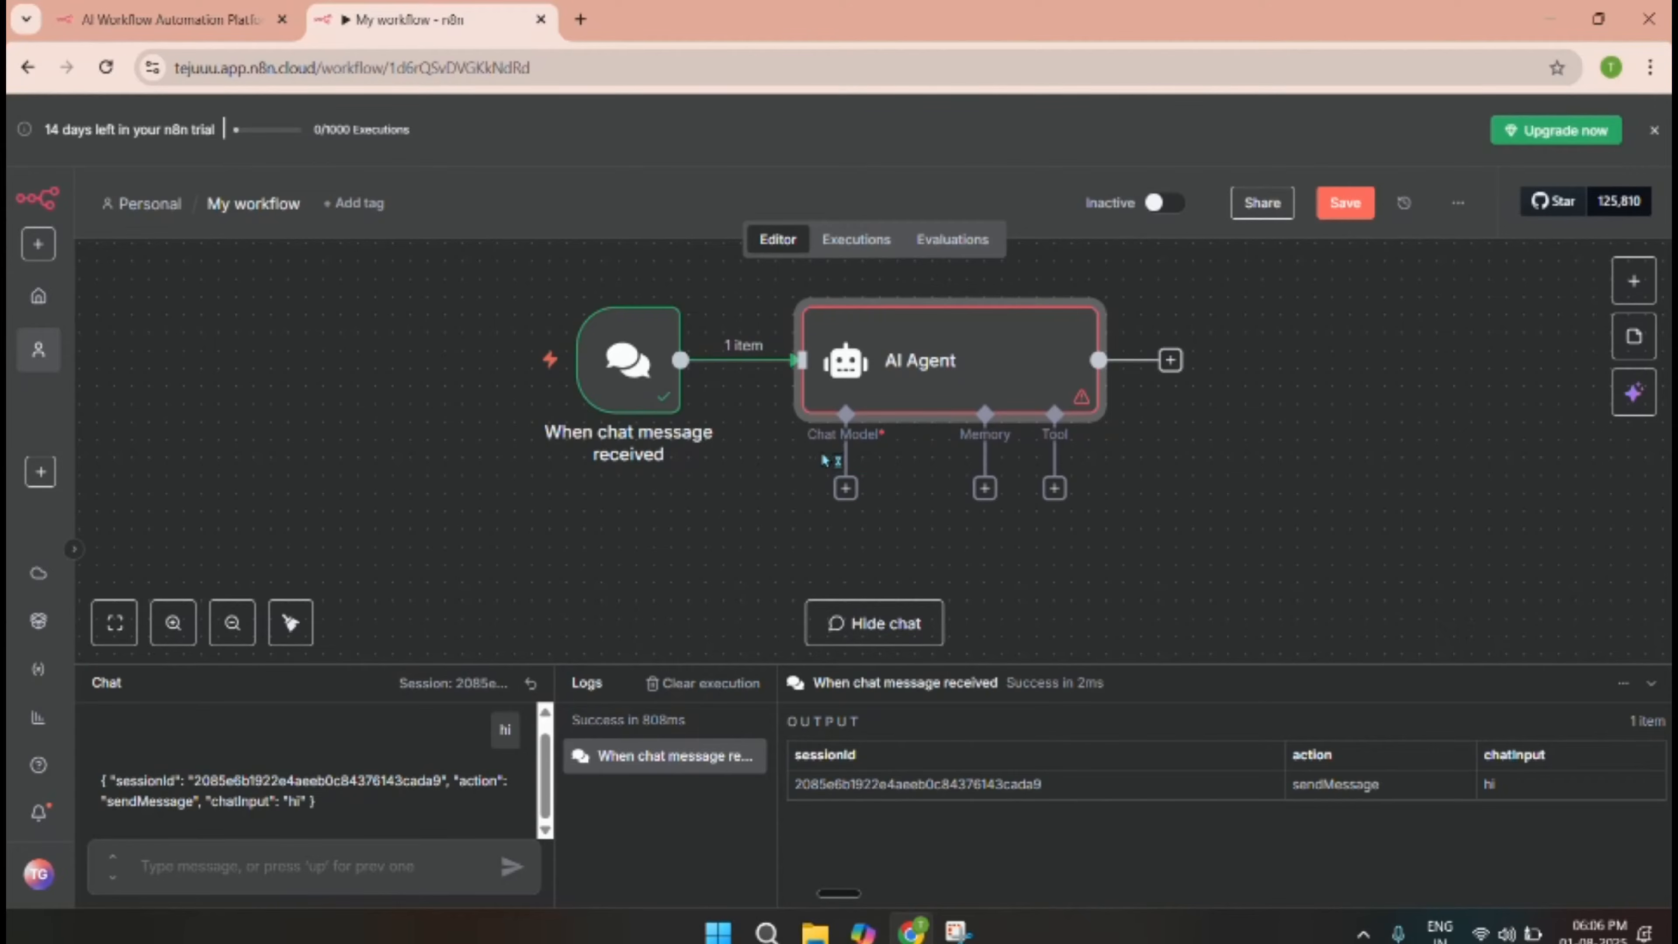
pyautogui.click(850, 497)
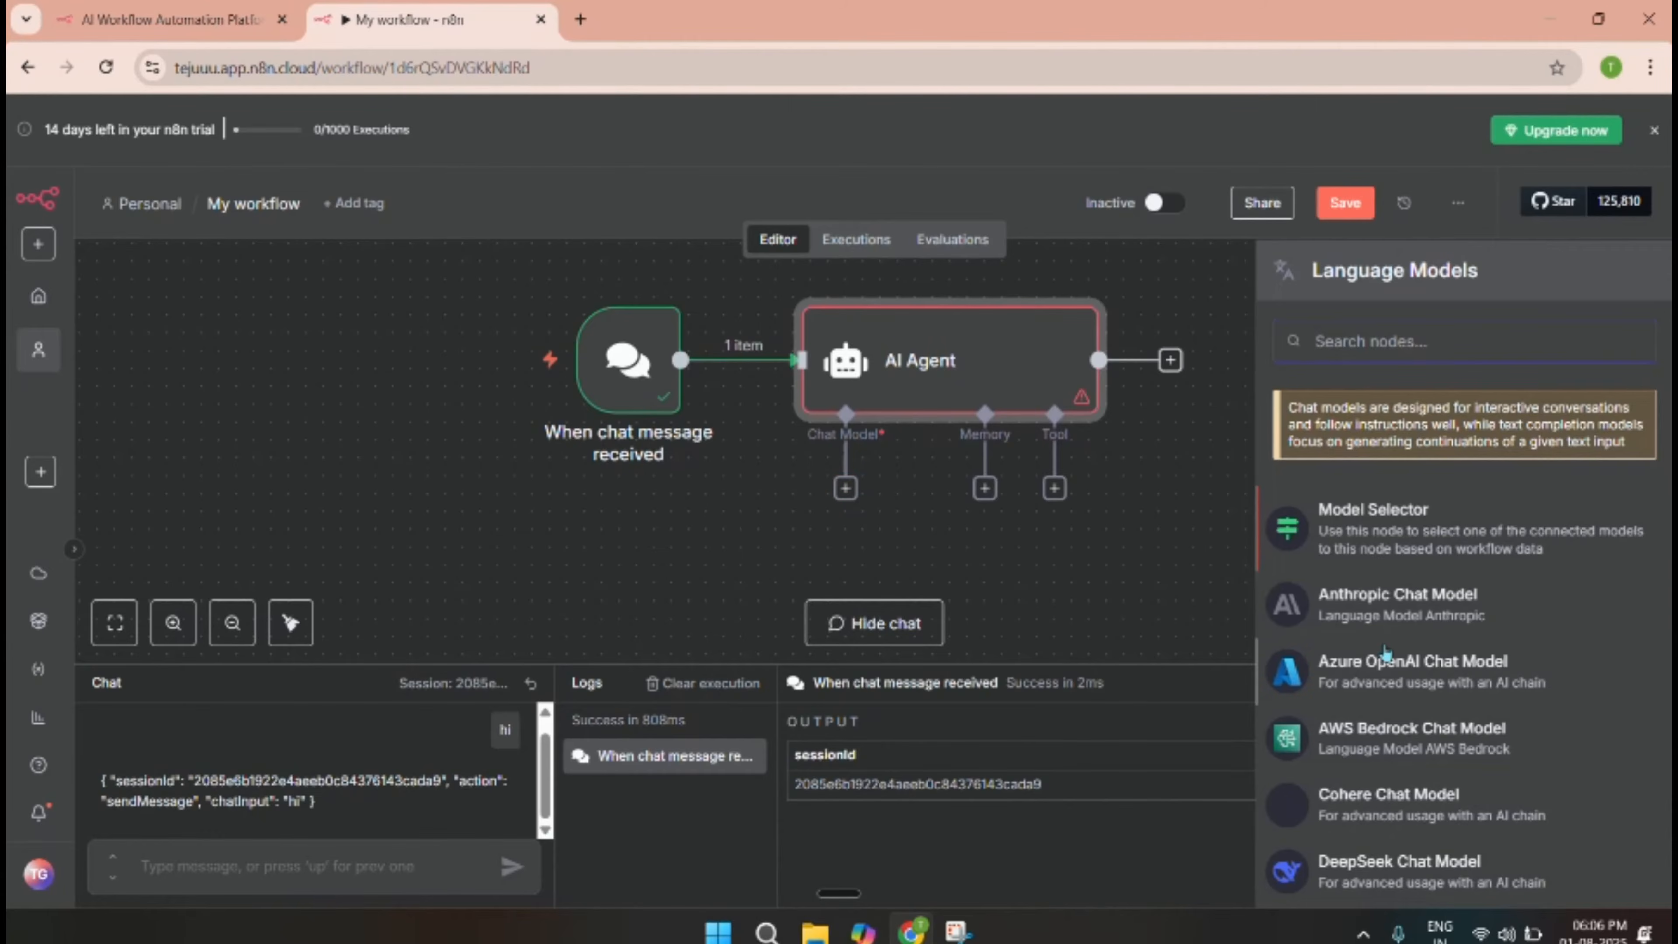
# Pick 'OpenAI Chat Model' from the Language Models list for the AI Agent.
pyautogui.scroll(-3, 1406, 632)
pyautogui.scroll(-5, 1406, 632)
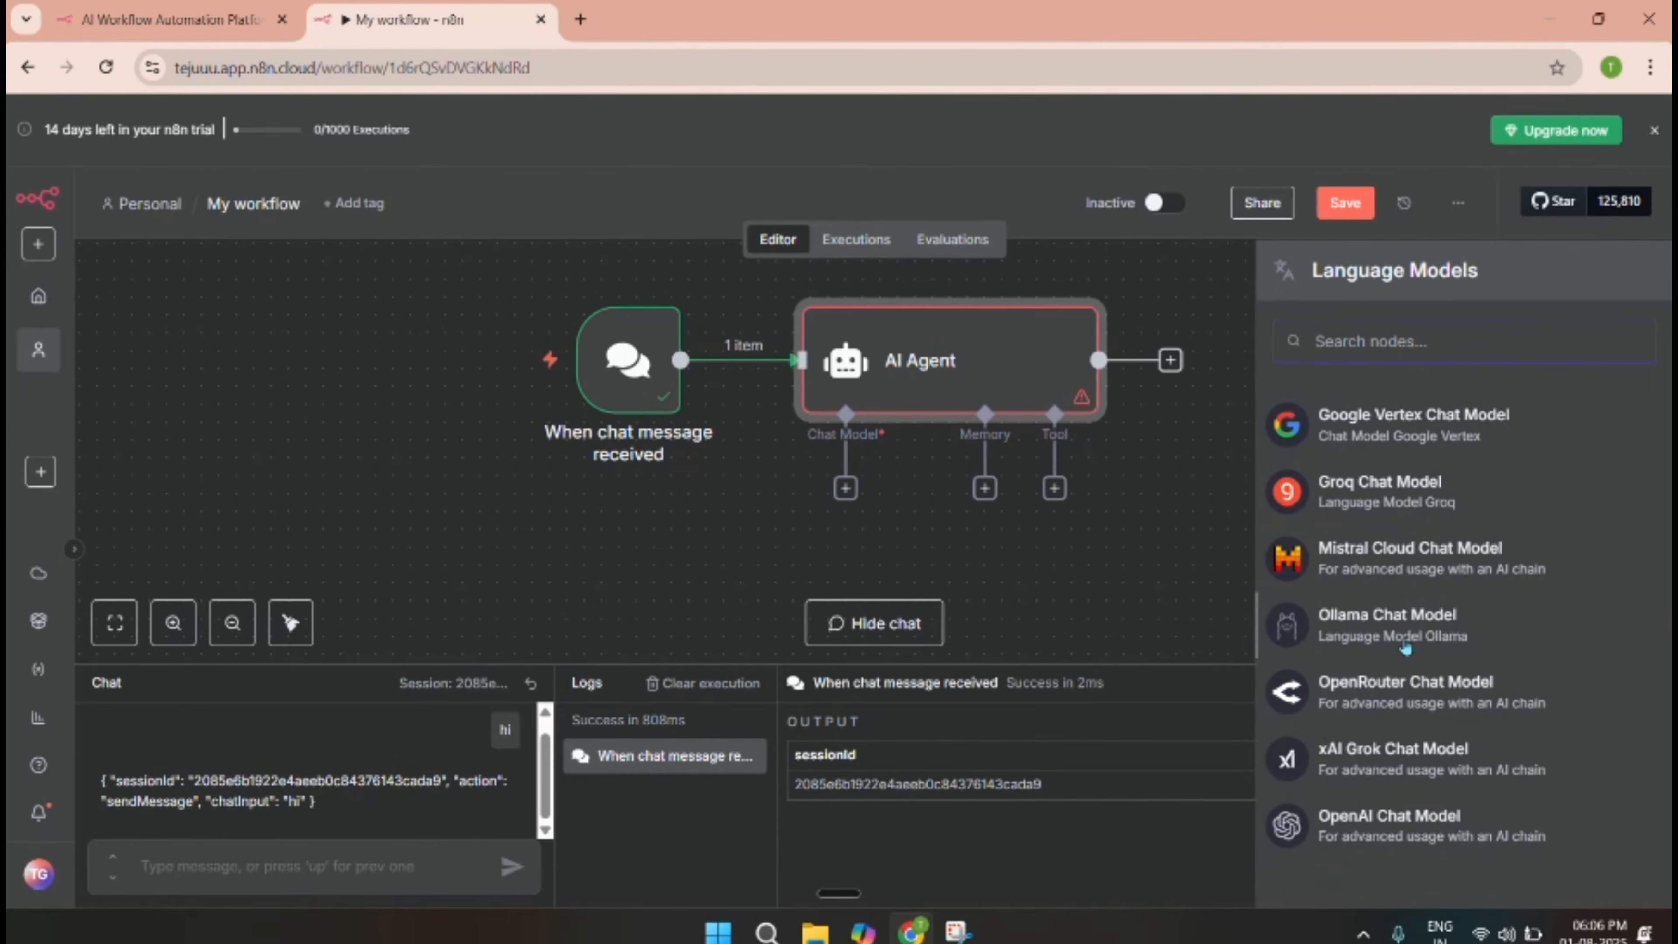
pyautogui.scroll(8, 1381, 598)
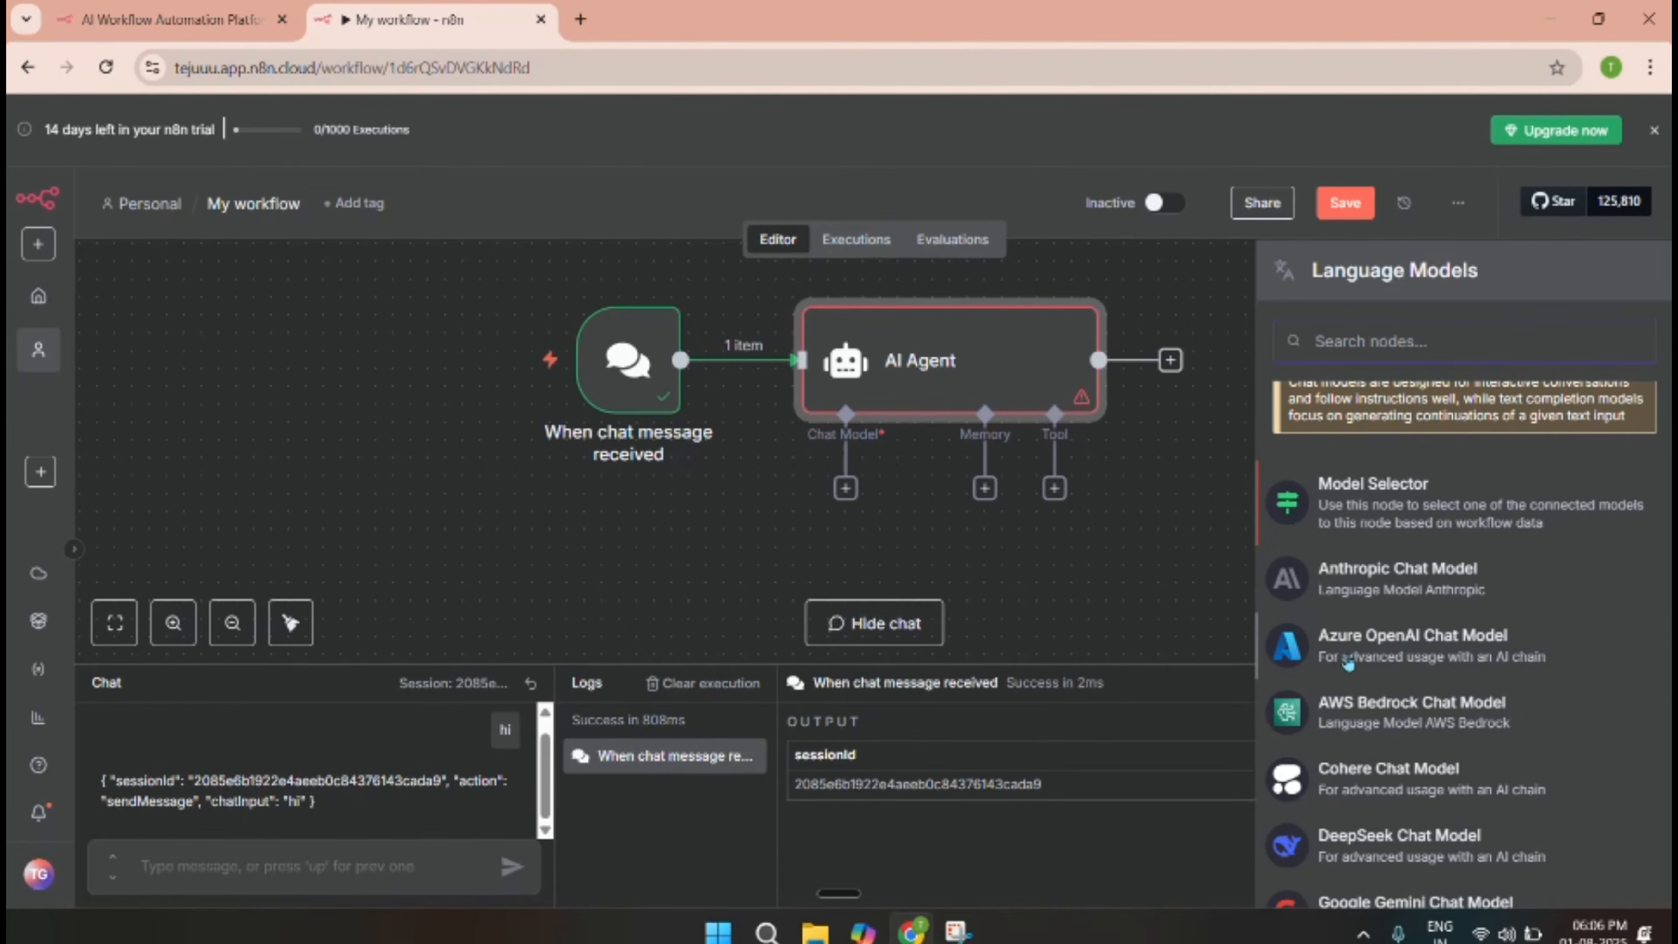
pyautogui.scroll(-5, 1376, 592)
pyautogui.scroll(-3, 1399, 690)
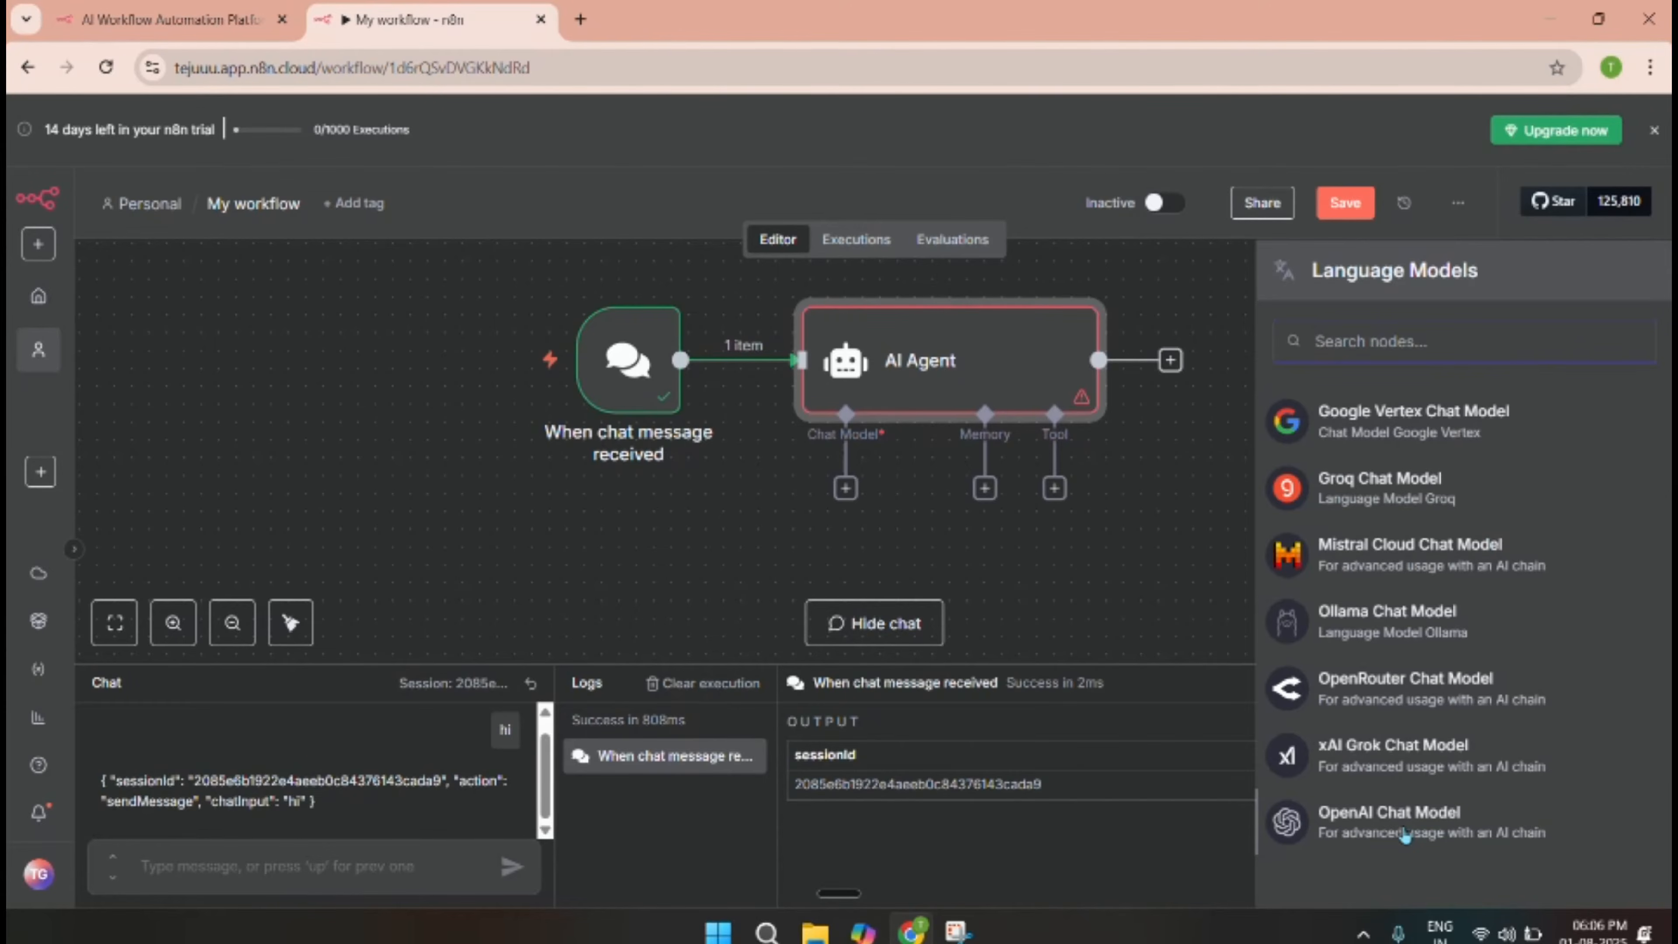
pyautogui.click(1402, 834)
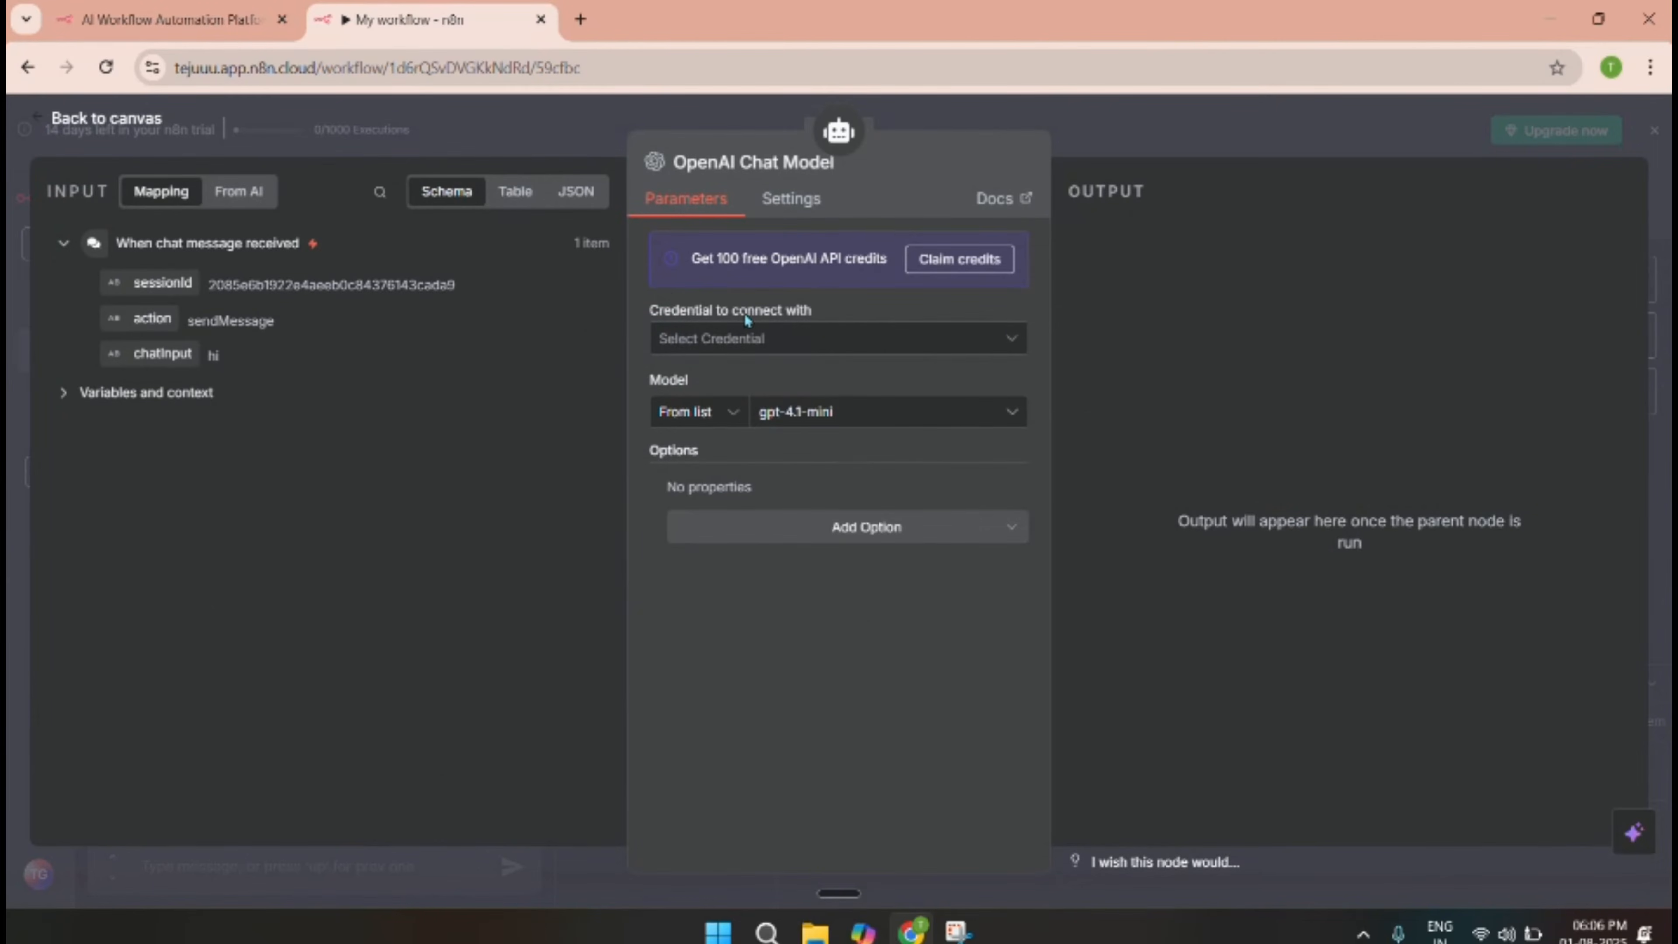
# Choose 'Create new credential' to start a new OpenAI account credential.
pyautogui.click(766, 340)
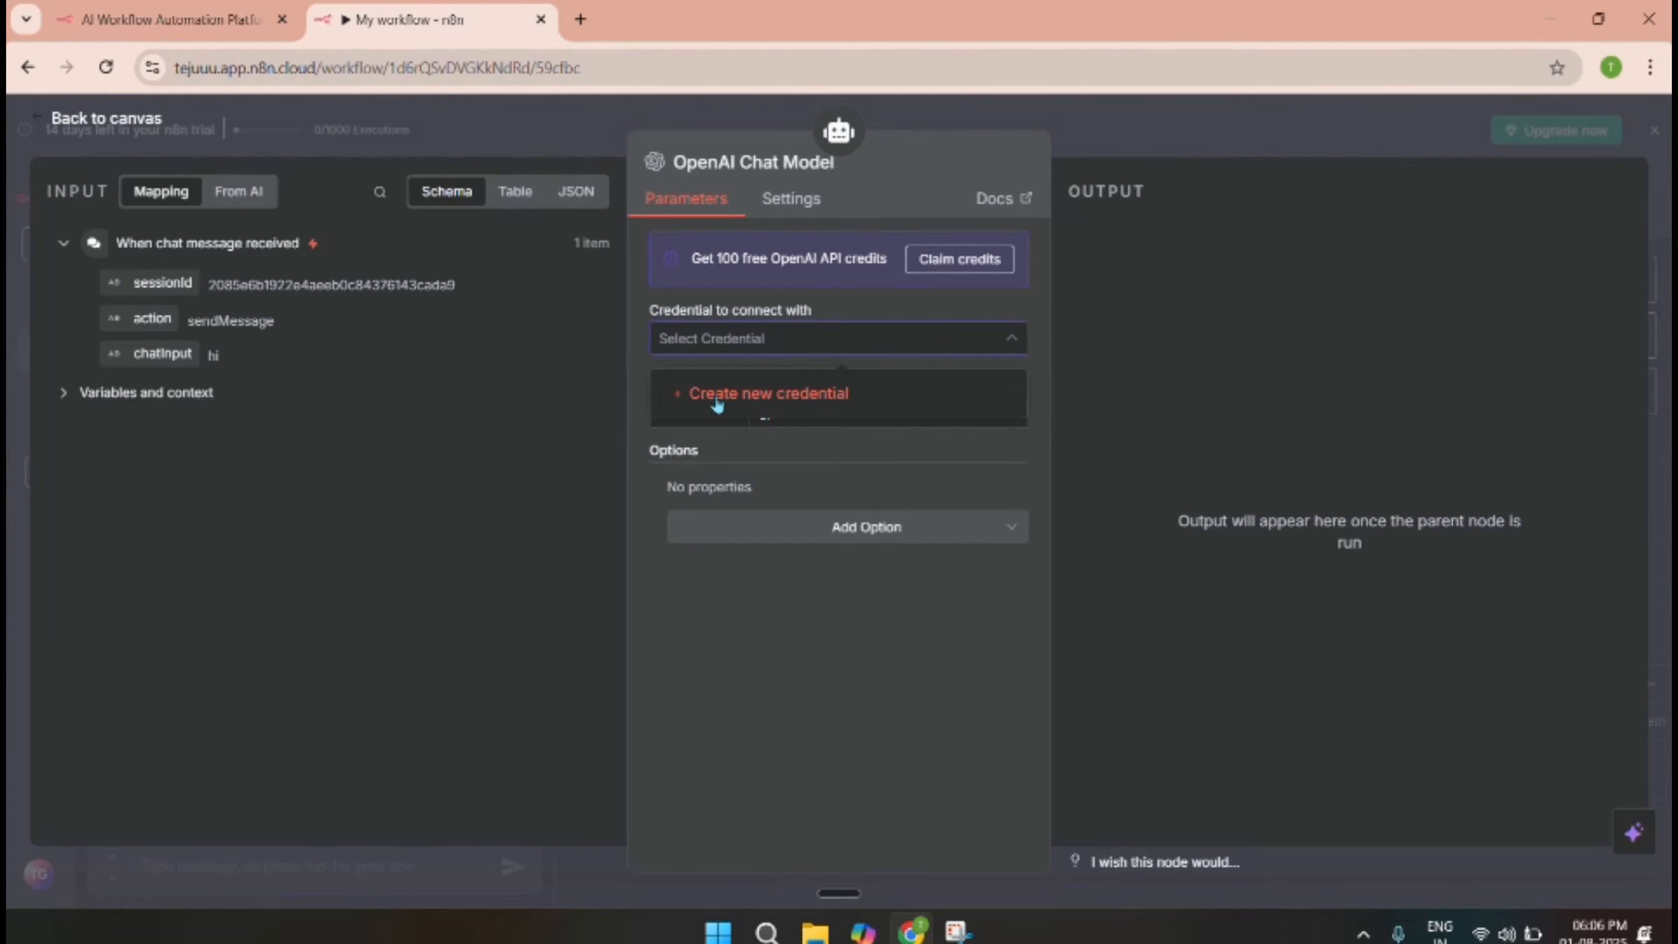
pyautogui.click(780, 396)
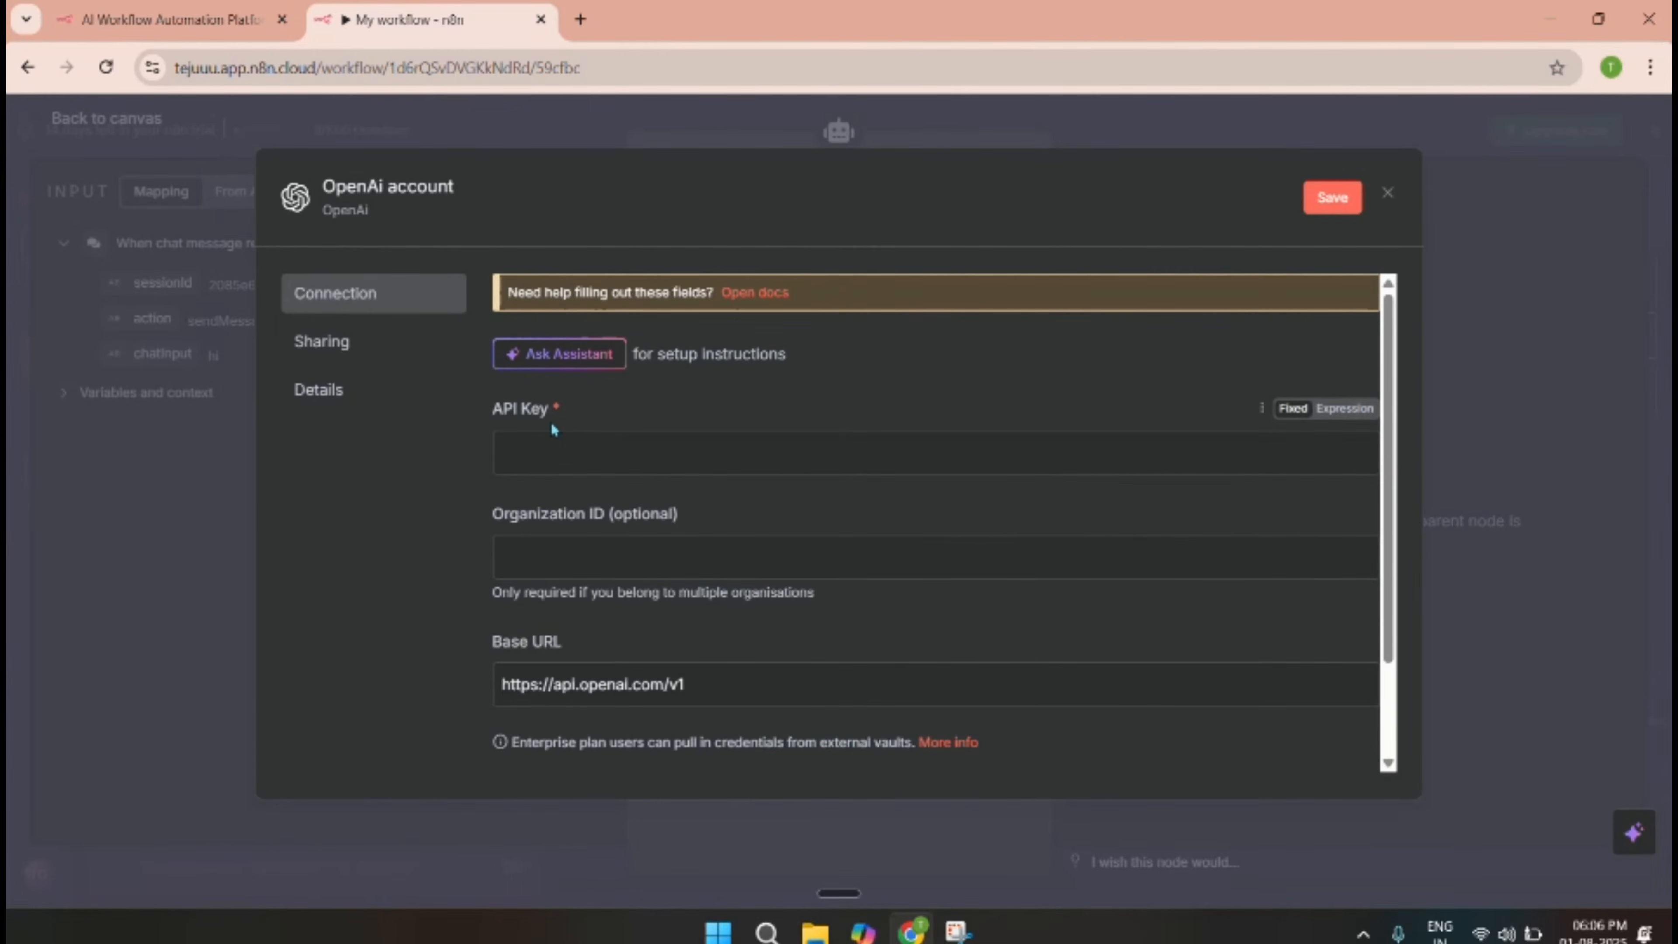
# In a new tab, search Google for 'chatgpt api key' and open OpenAI's API keys page.
pyautogui.click(580, 19)
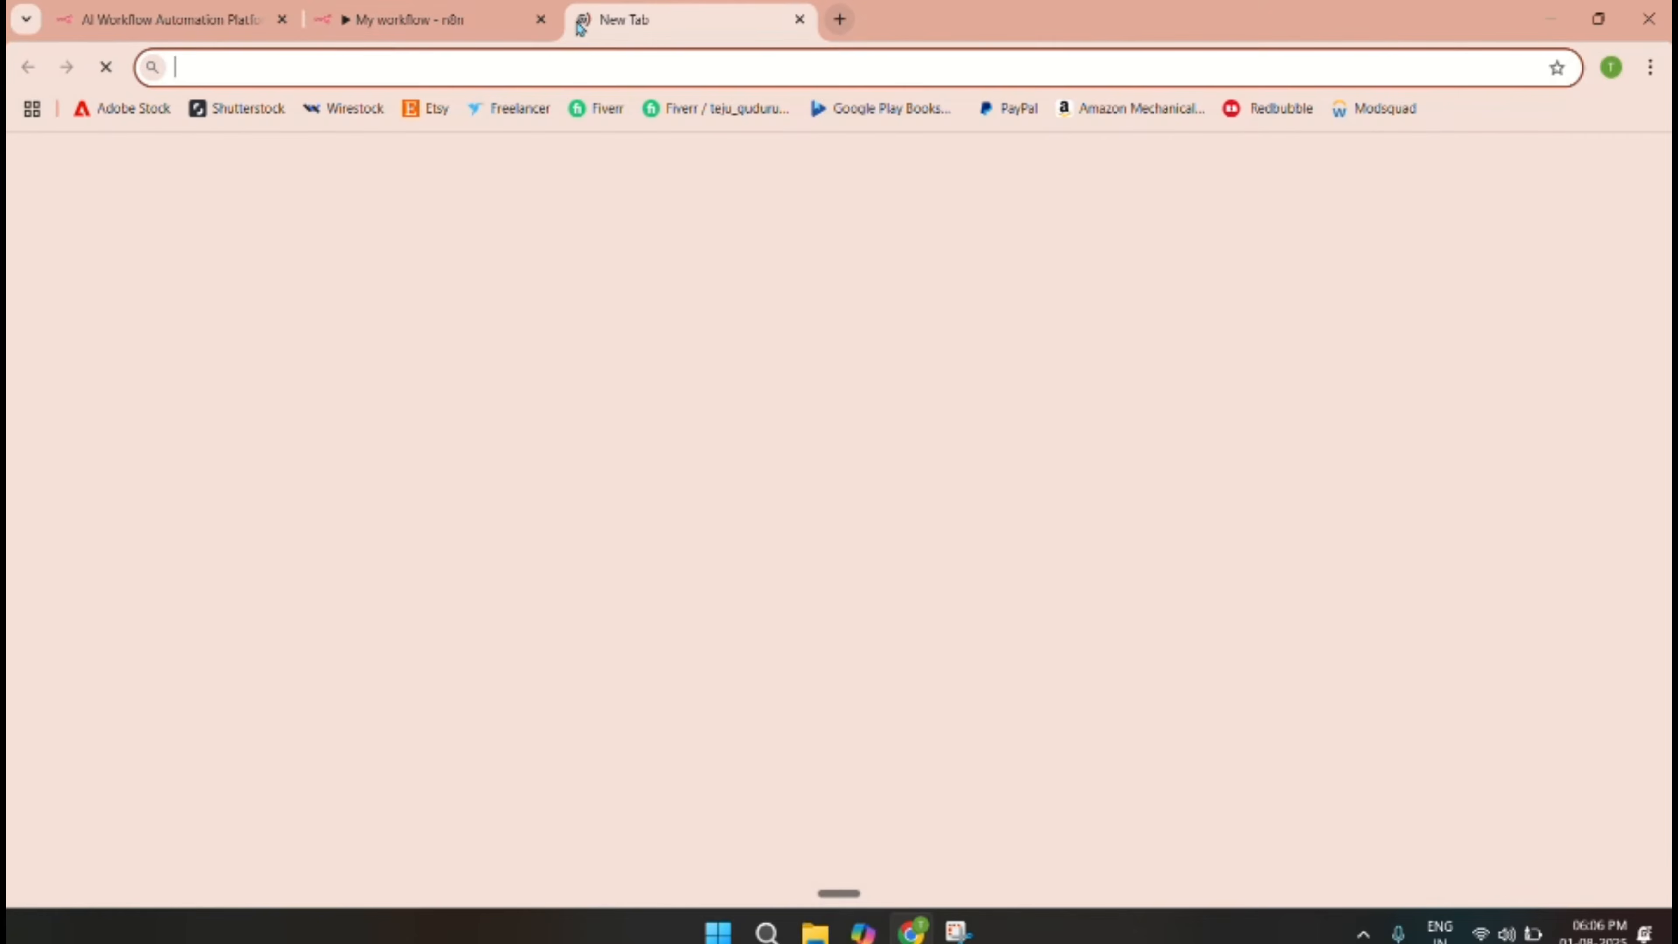
pyautogui.write('chatg')
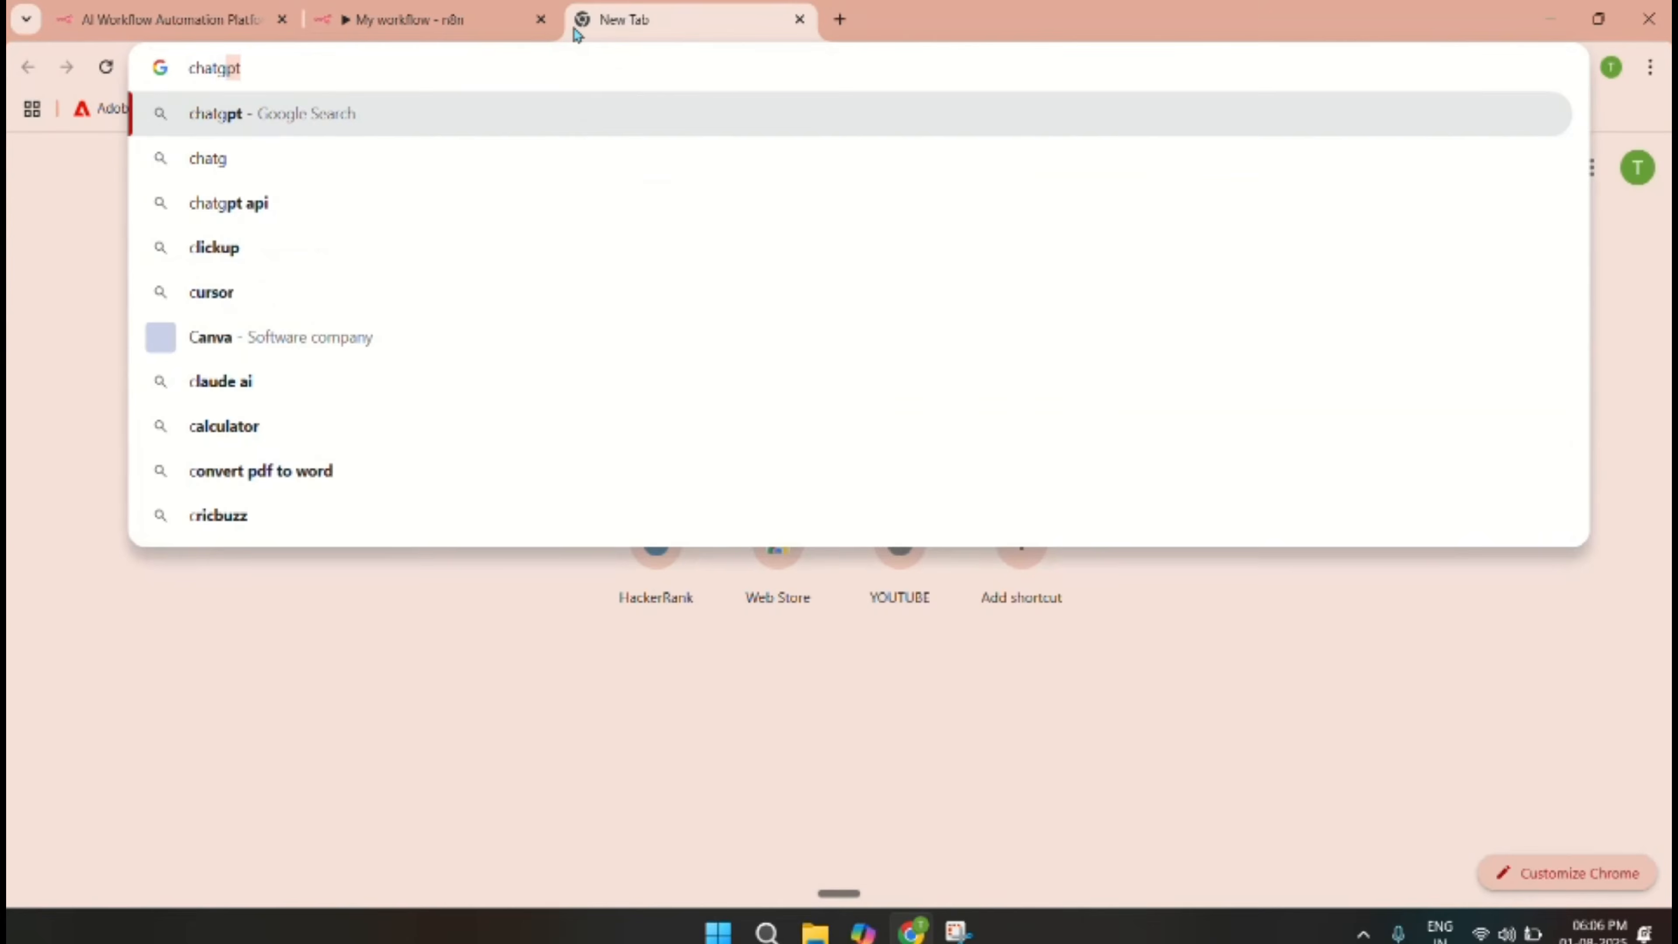
pyautogui.write('pt api key')
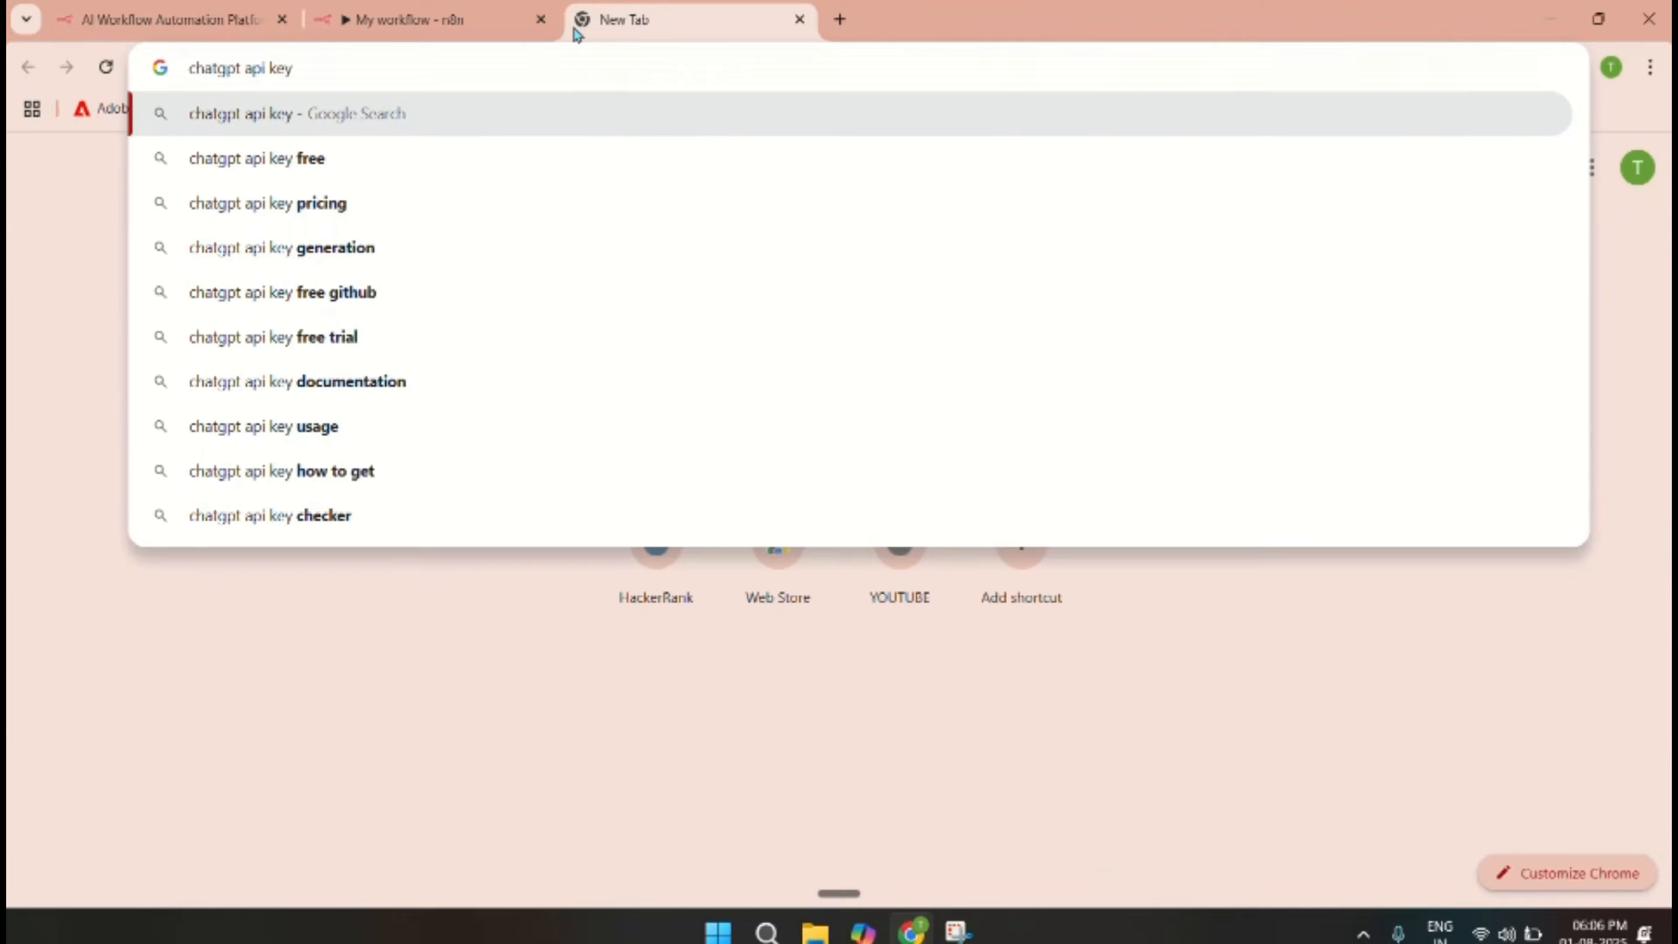
pyautogui.press('Return')
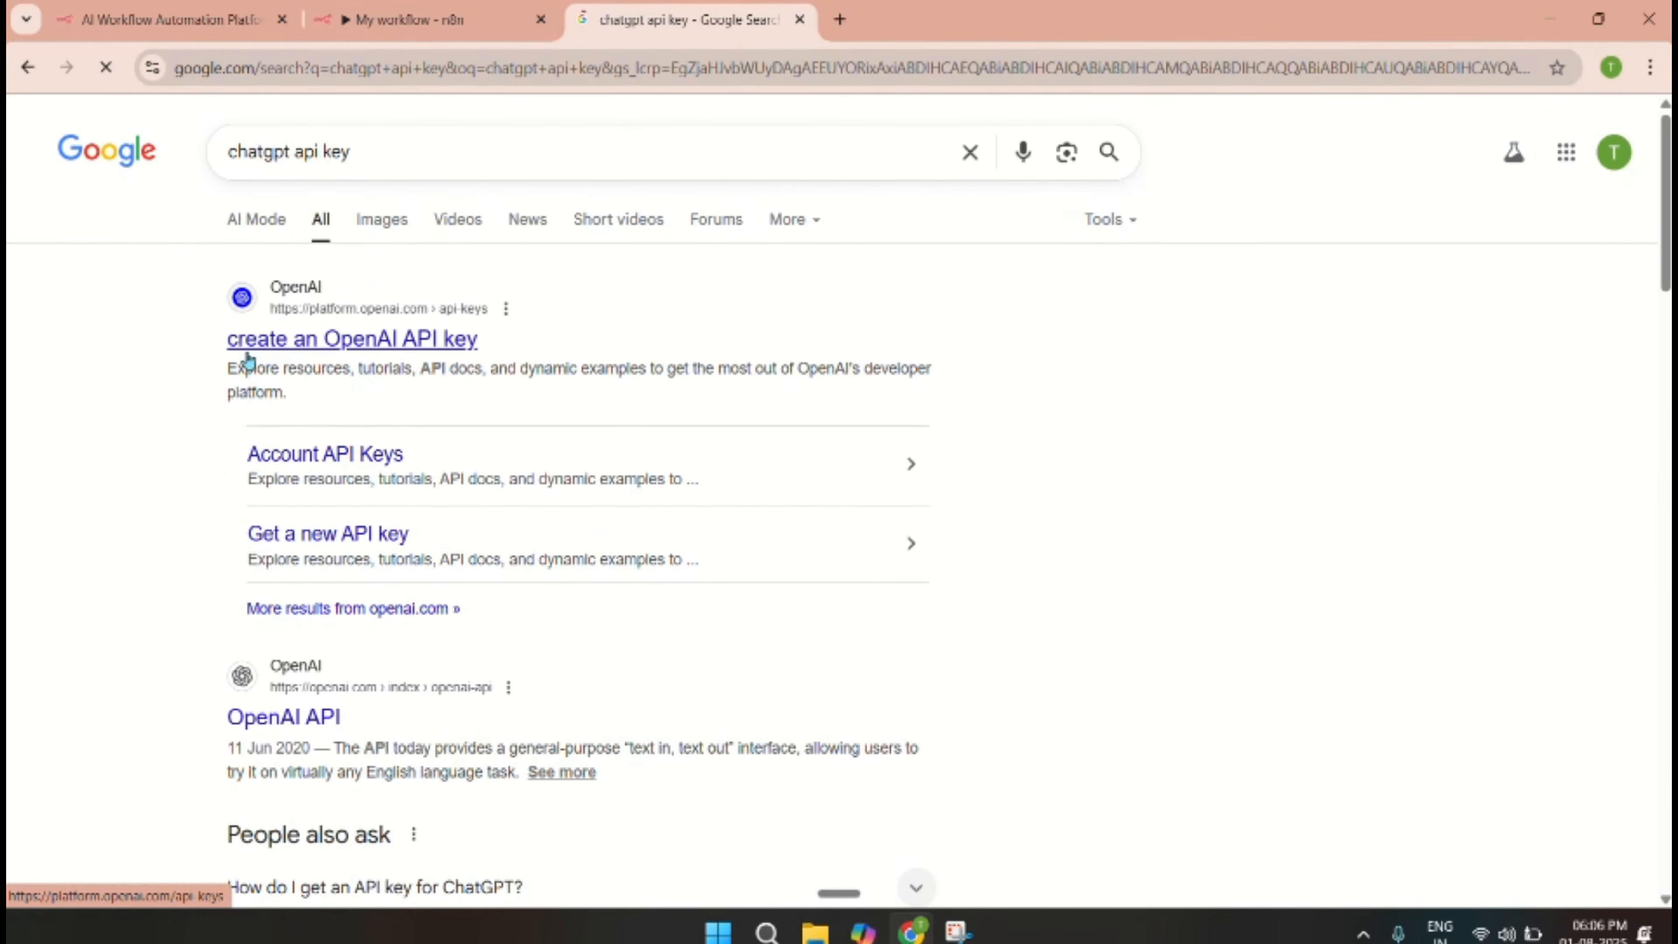
pyautogui.click(423, 339)
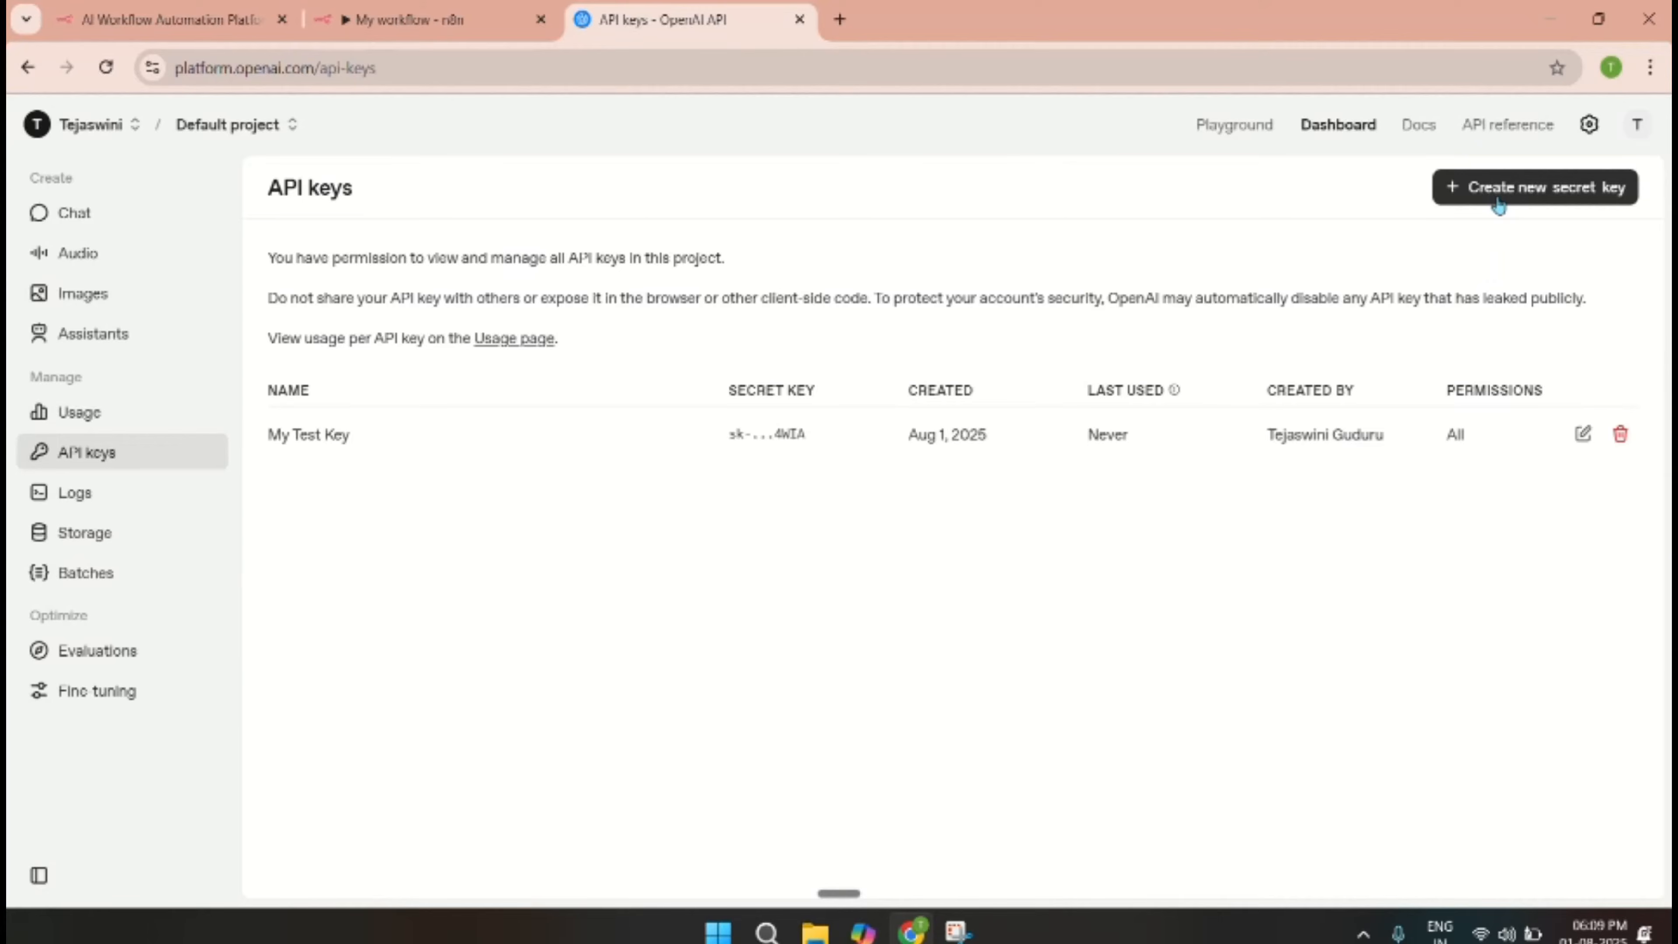
# Create an OpenAI secret key named 'agent demo' and copy it to the clipboard.
pyautogui.click(1561, 198)
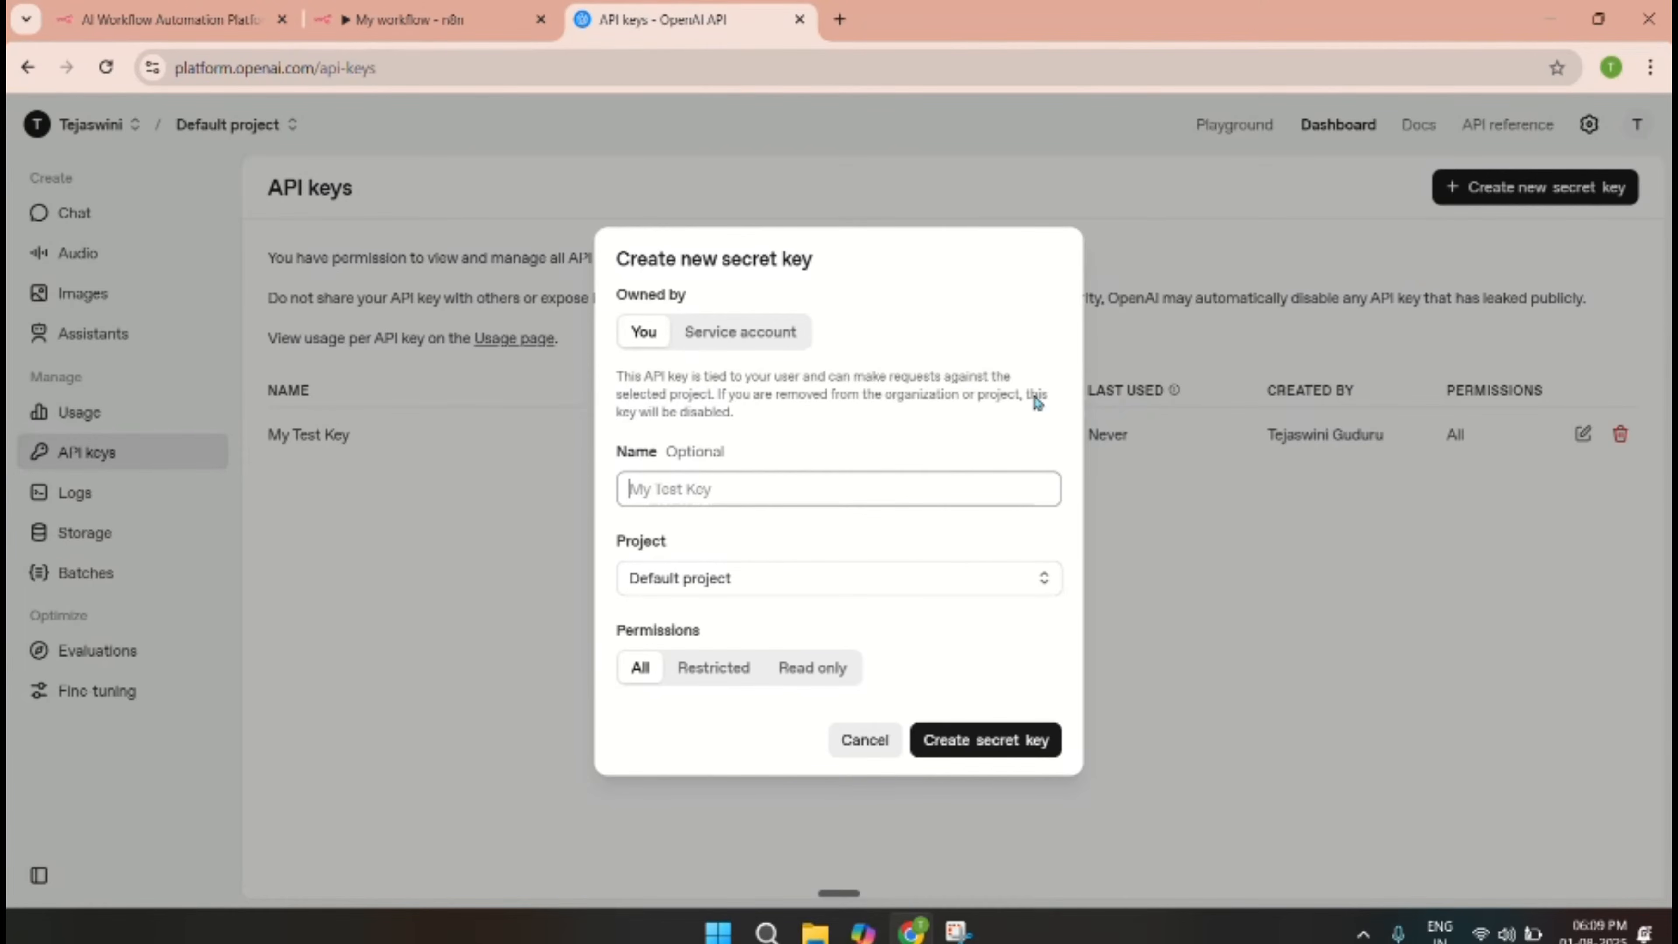
pyautogui.click(919, 488)
pyautogui.write('agent demo')
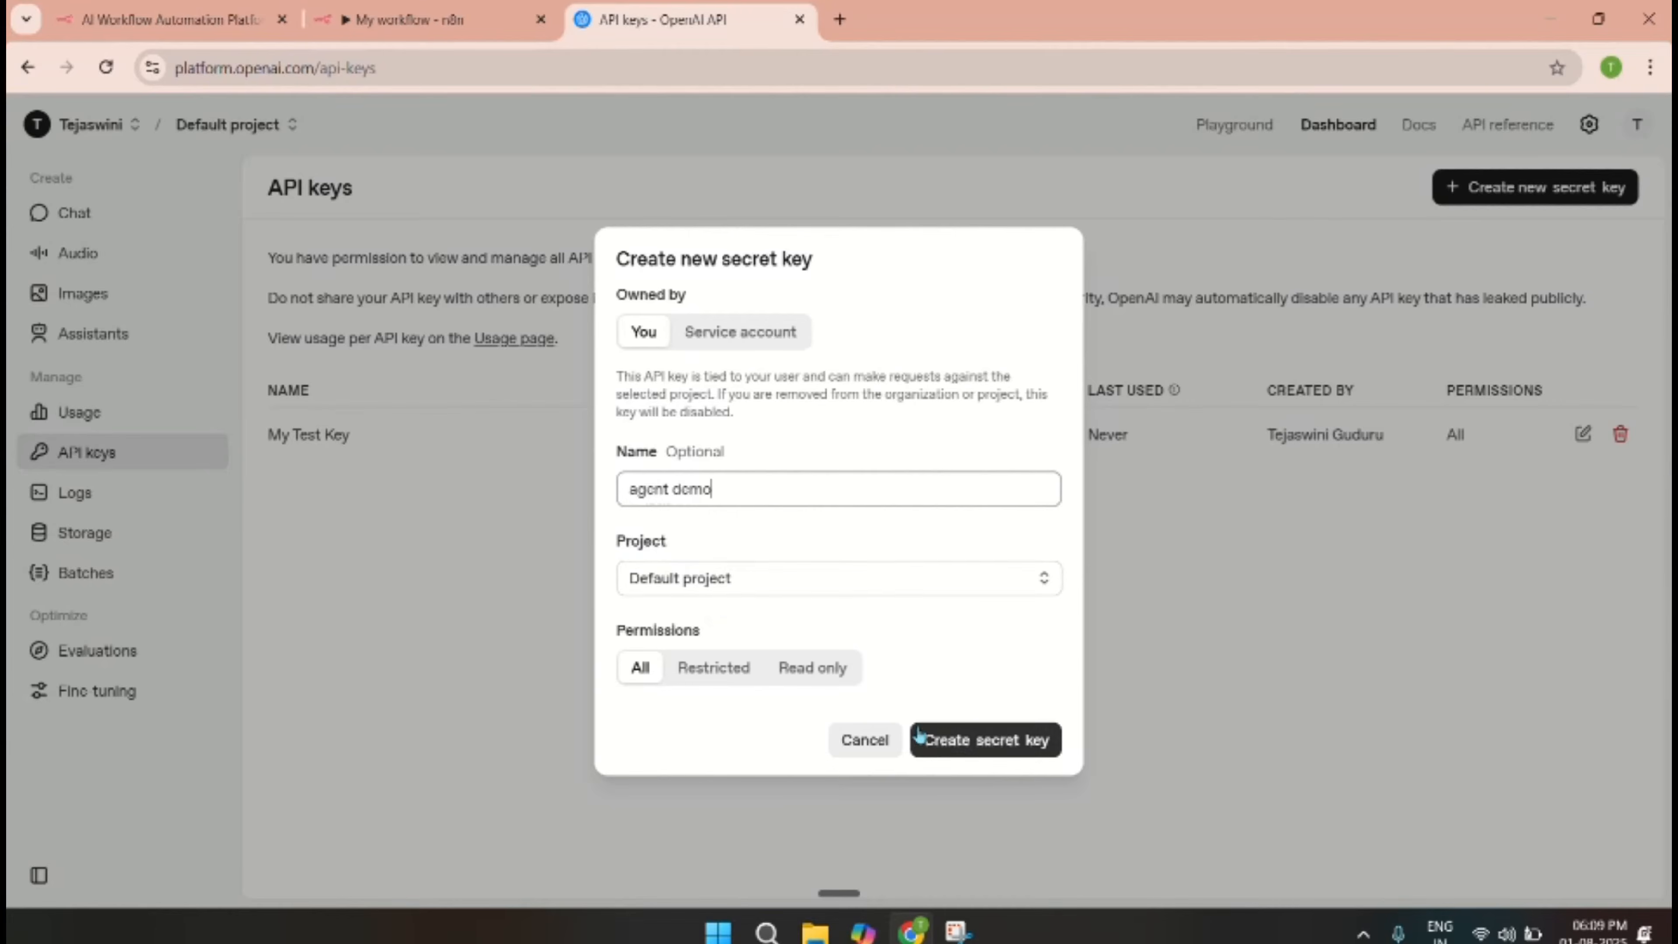
pyautogui.click(1005, 750)
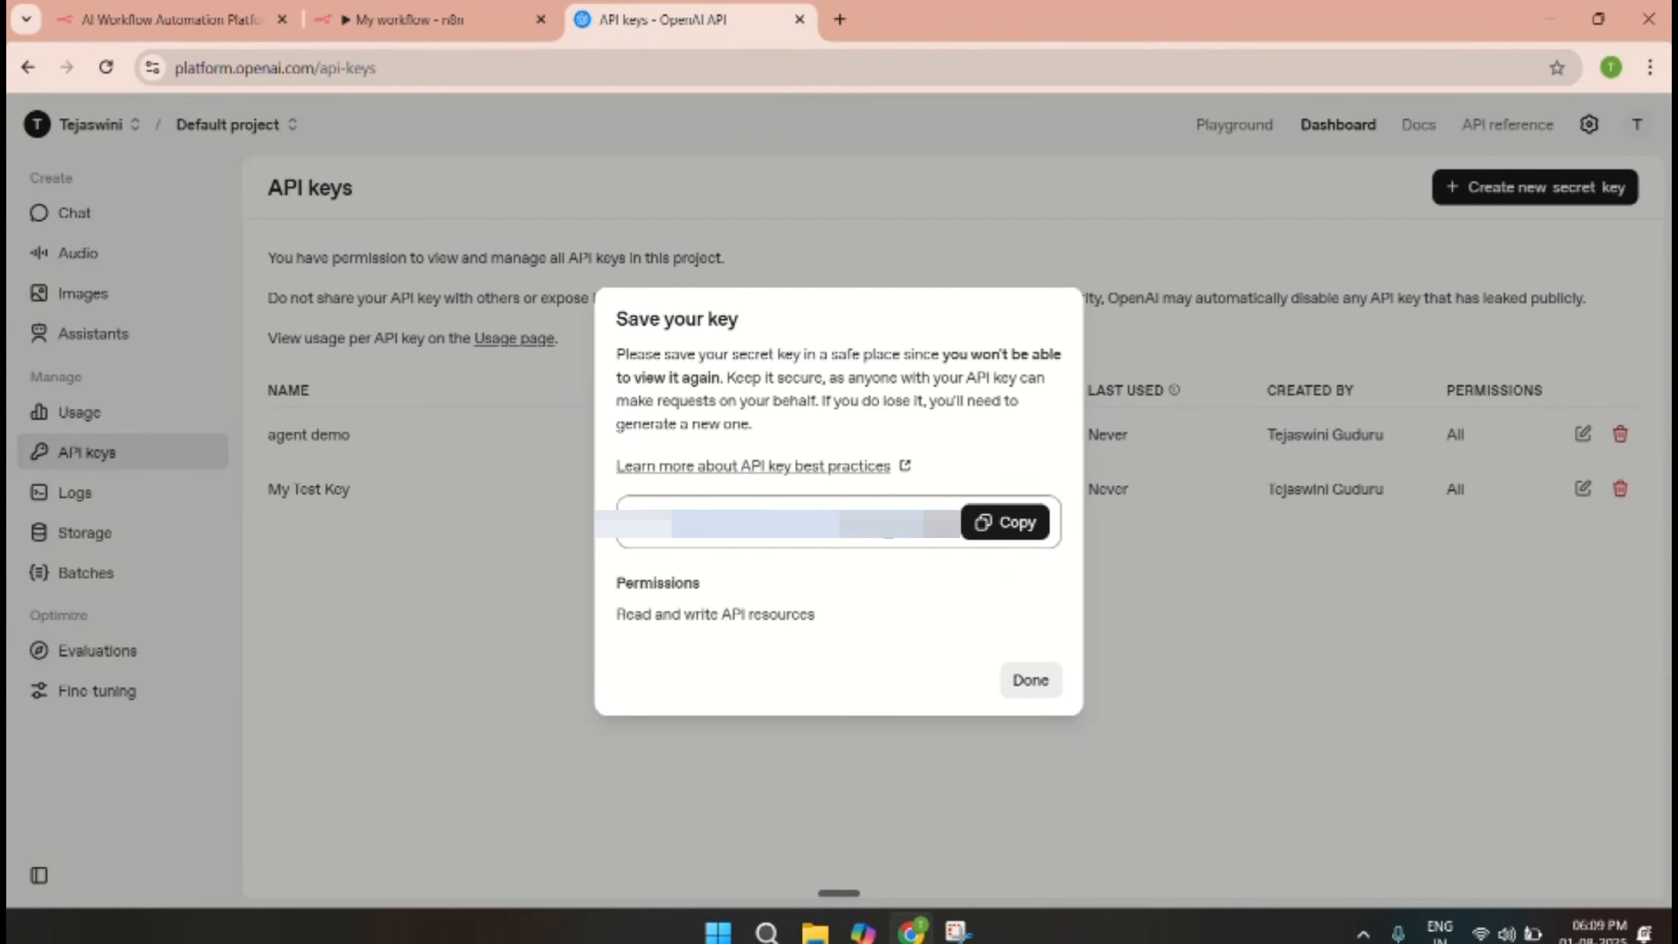
pyautogui.click(1005, 523)
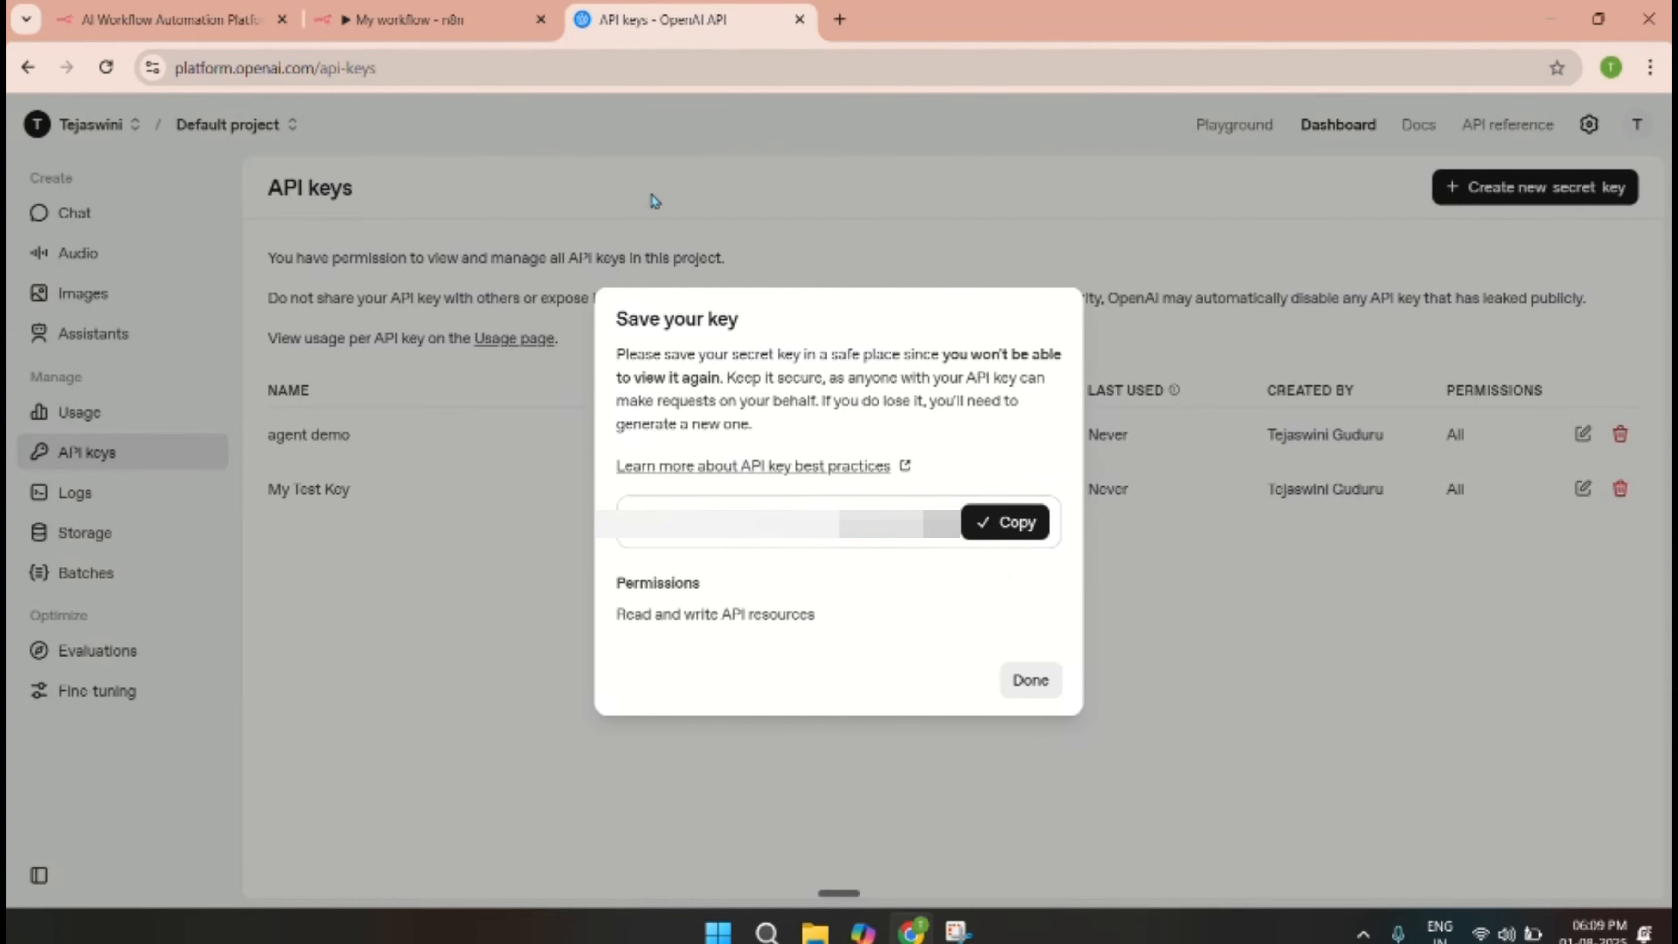
pyautogui.click(473, 27)
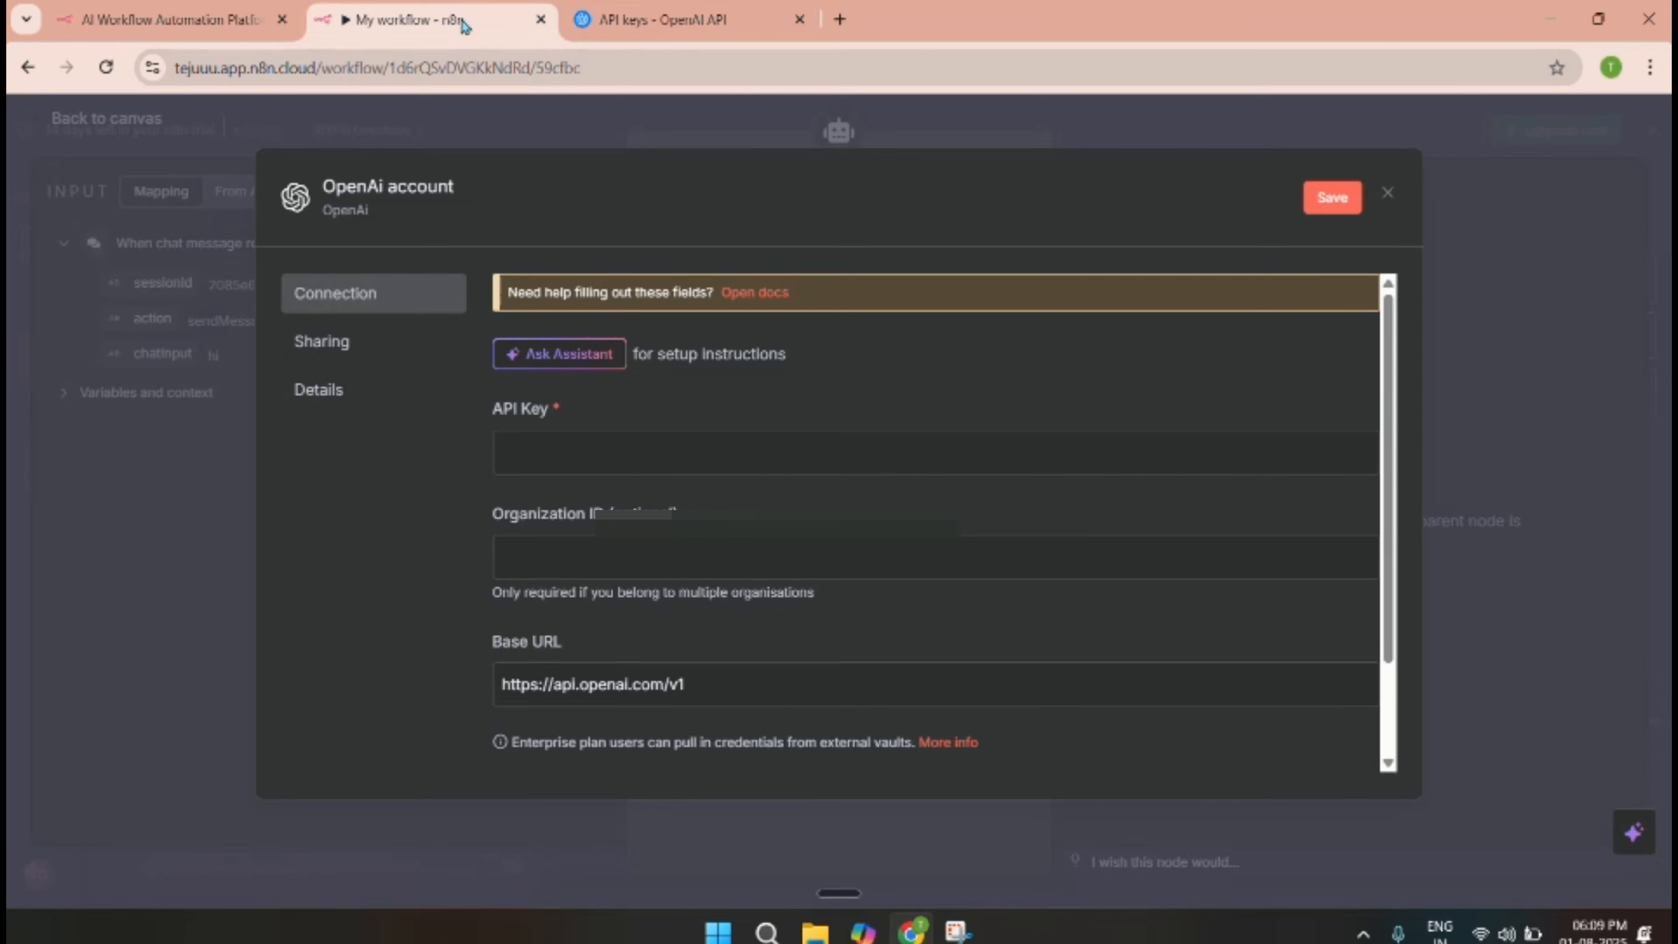
# Paste the copied key into the OpenAI credential's API Key field and save it.
pyautogui.click(558, 457)
pyautogui.hotkey('ctrl', 'v')
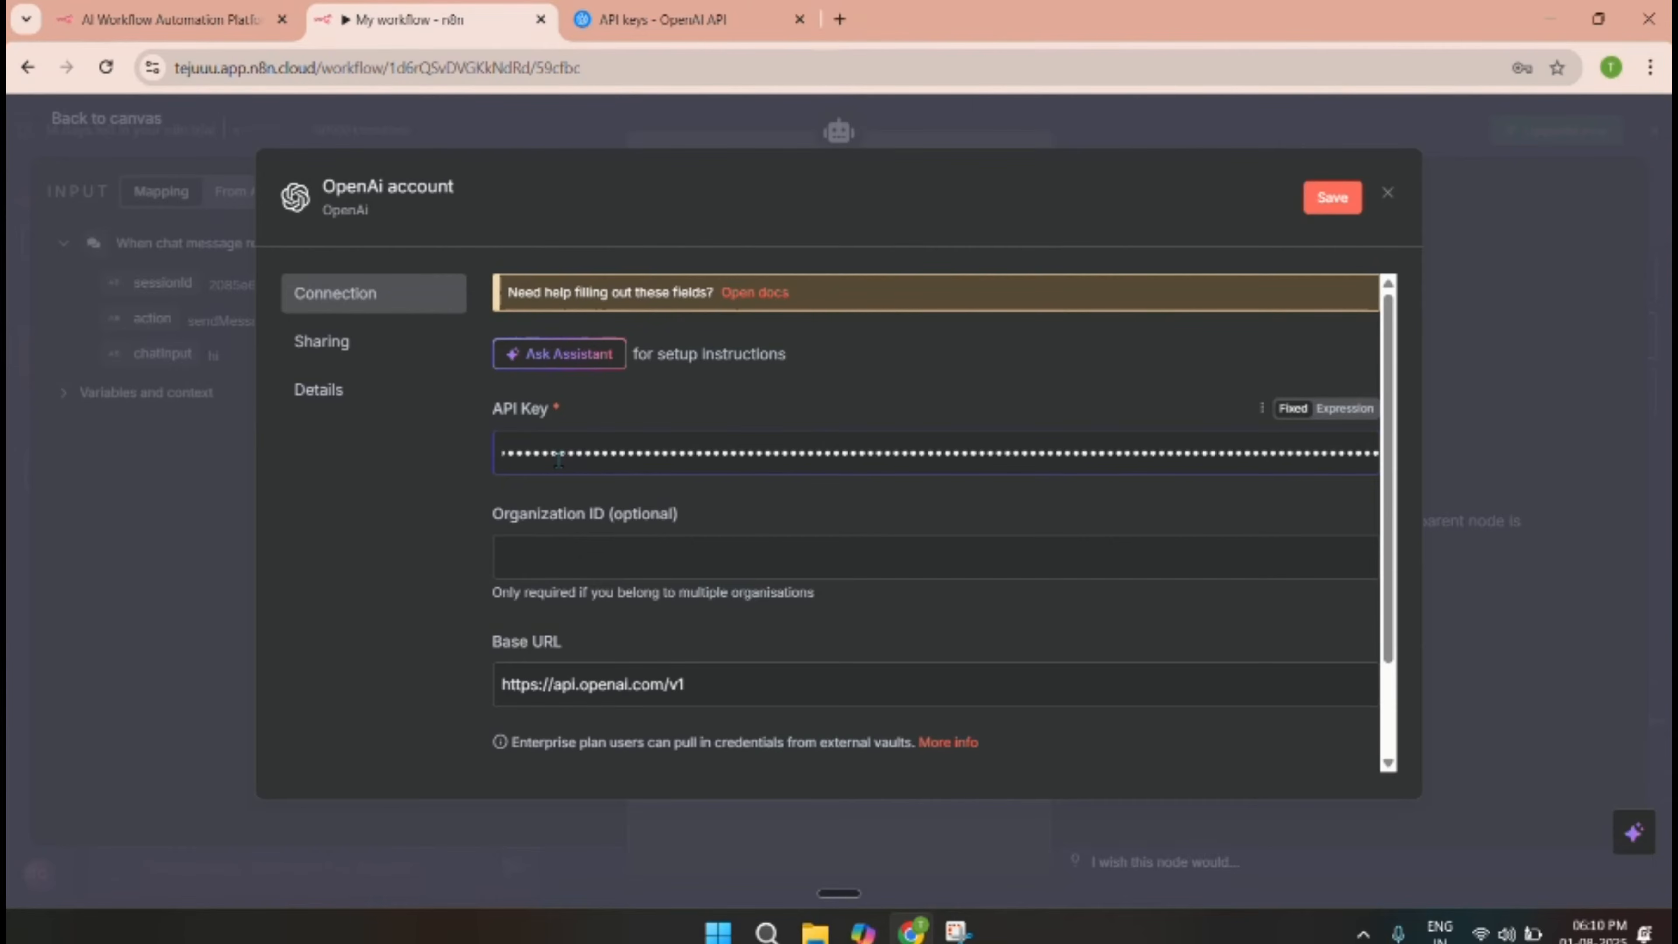
pyautogui.click(1330, 209)
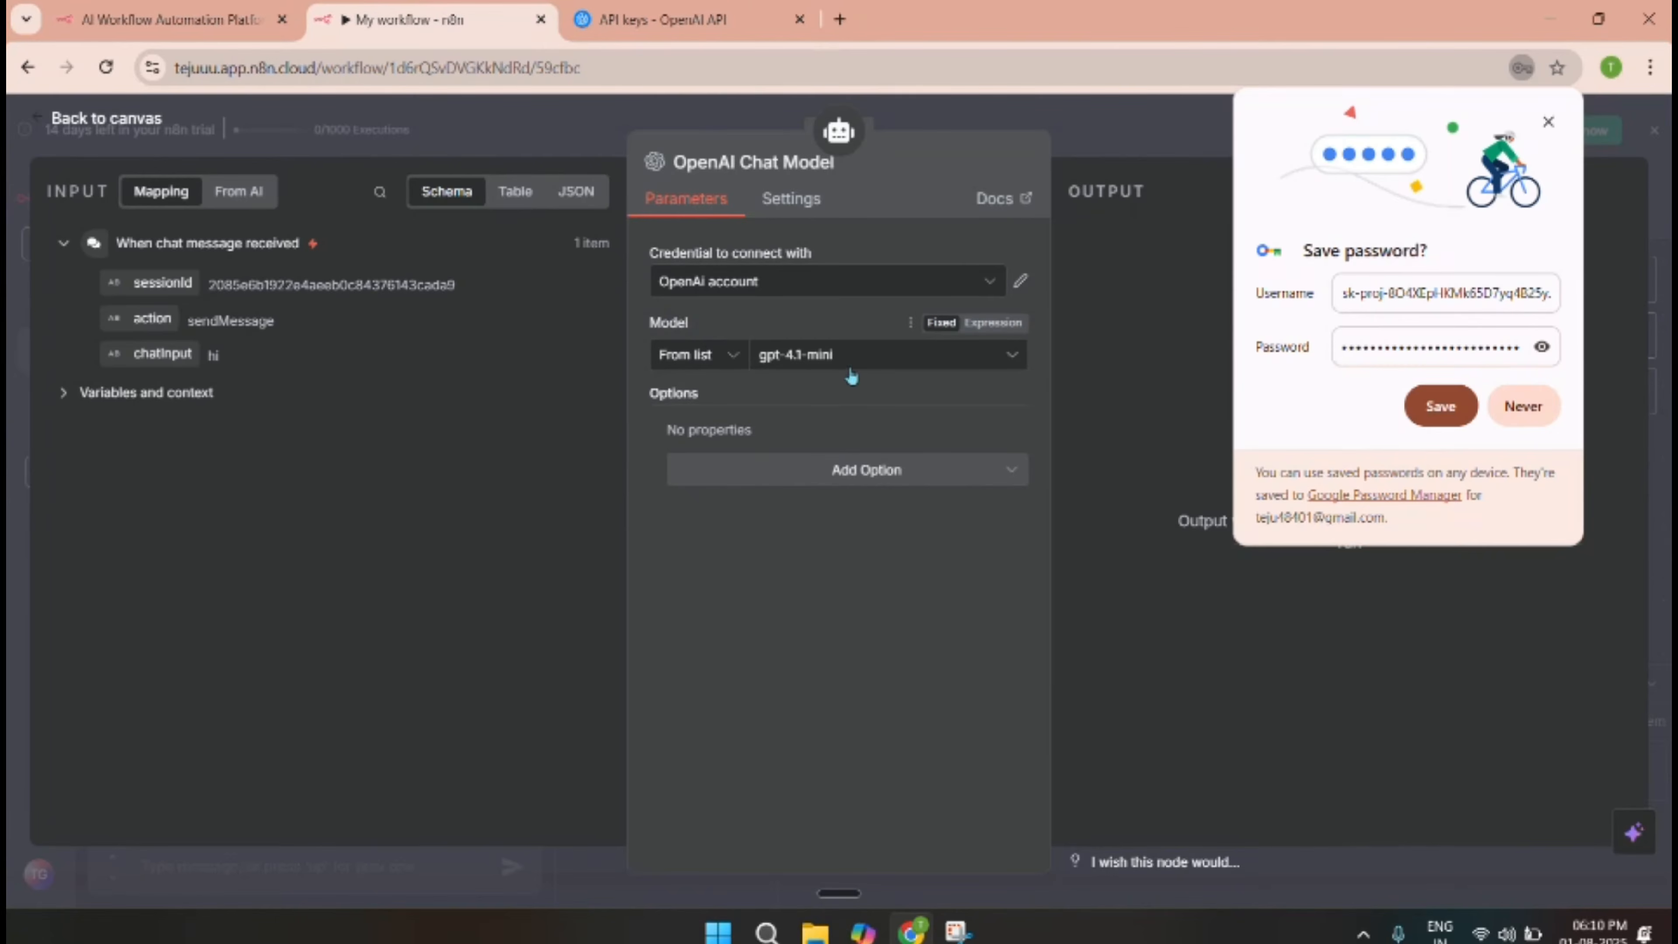
# Set the OpenAI Chat Model to gpt-4o-mini and go back to the canvas.
pyautogui.click(865, 363)
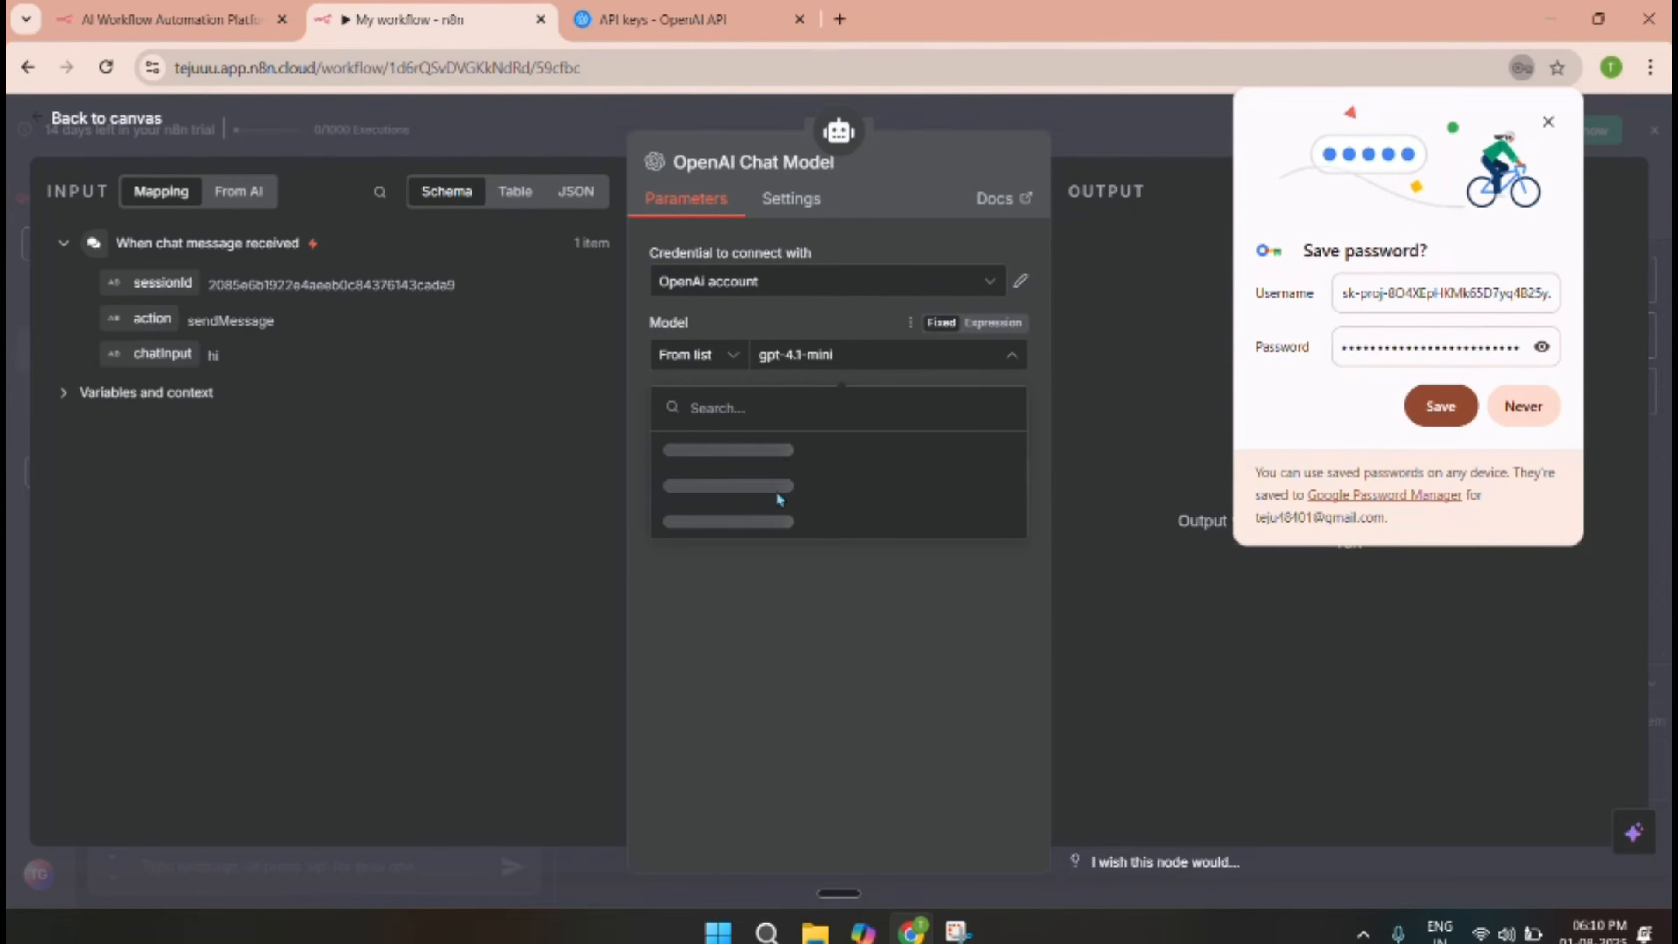
pyautogui.scroll(-5, 780, 496)
pyautogui.scroll(-8, 781, 497)
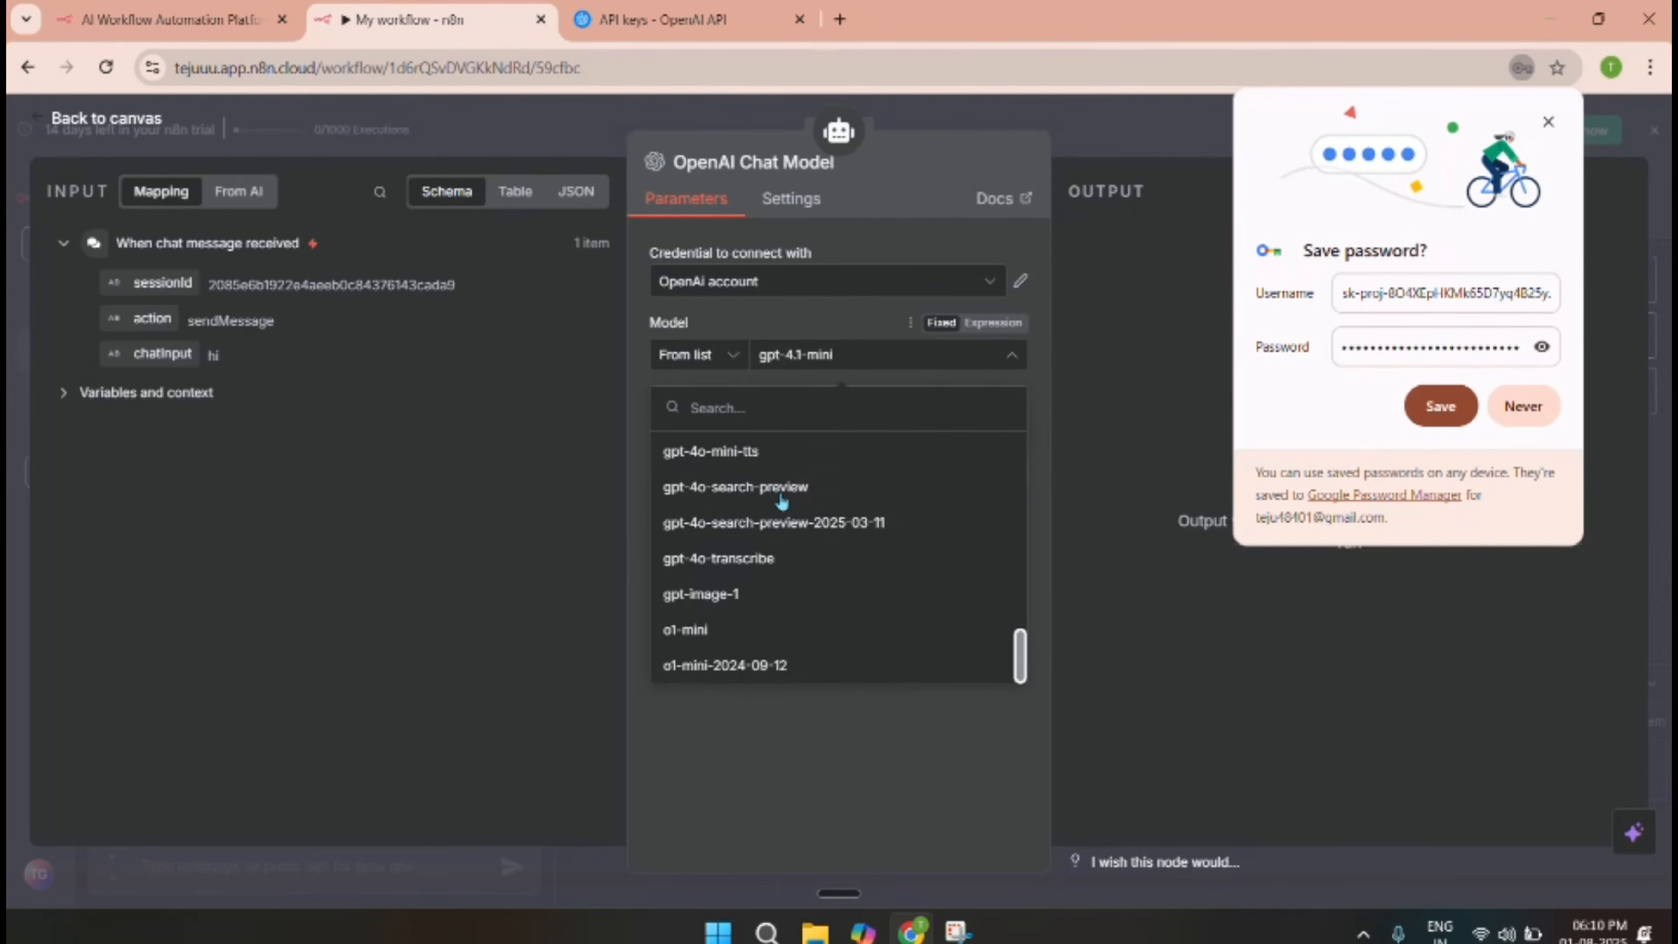
pyautogui.scroll(9, 780, 528)
pyautogui.scroll(-3, 771, 595)
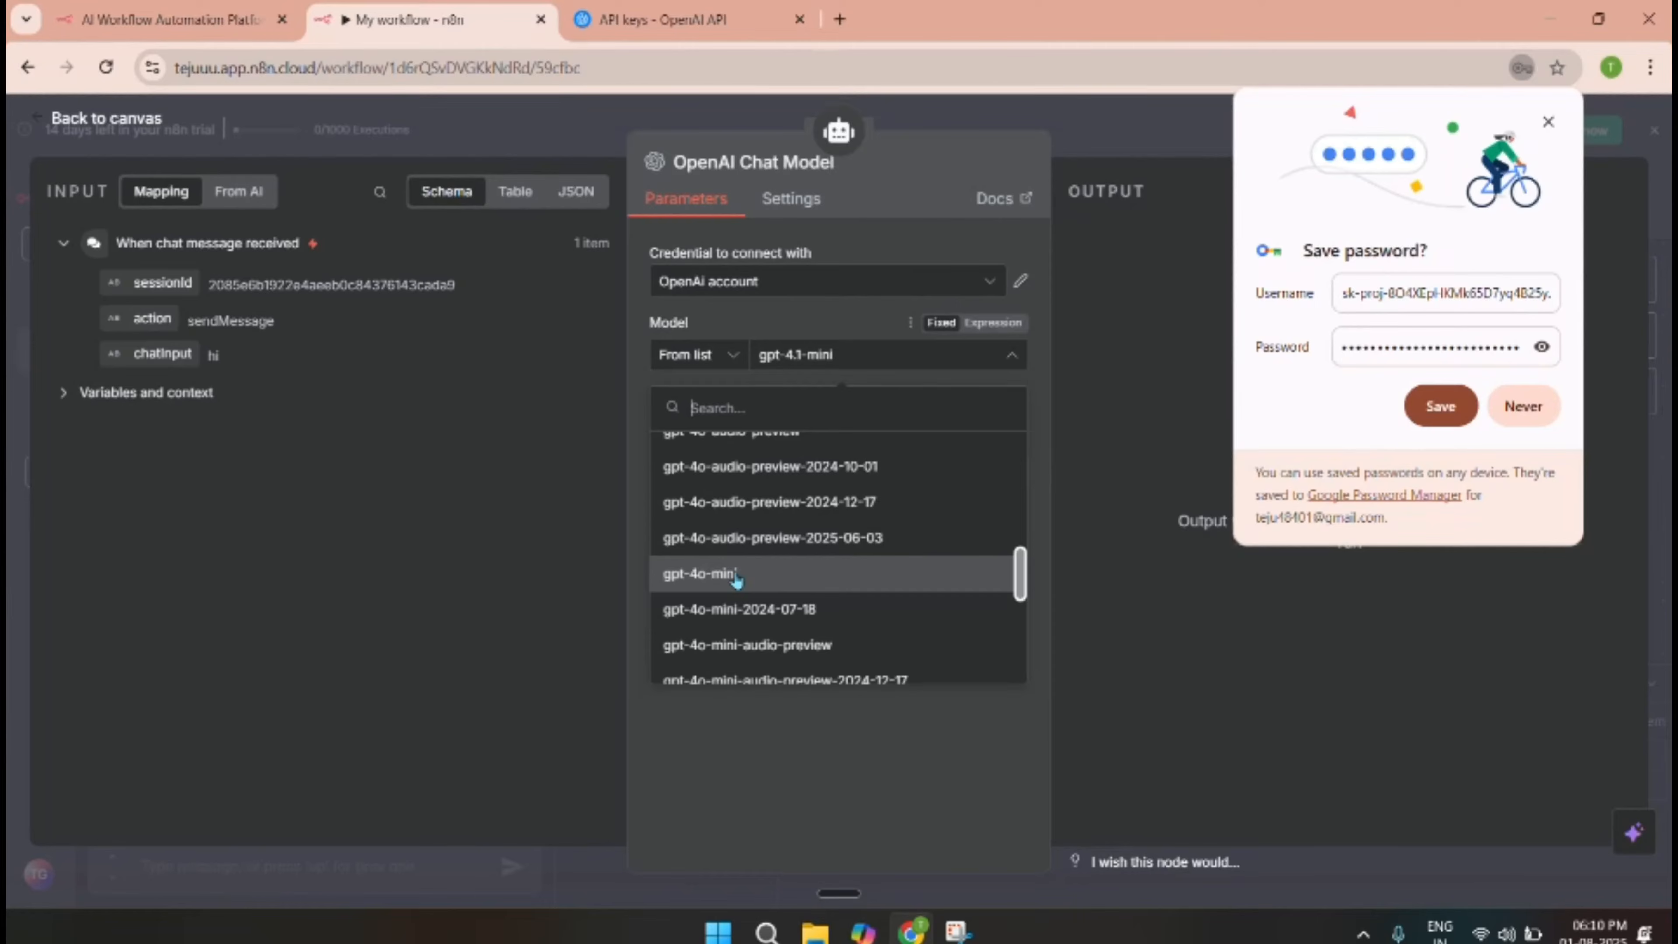
pyautogui.click(735, 574)
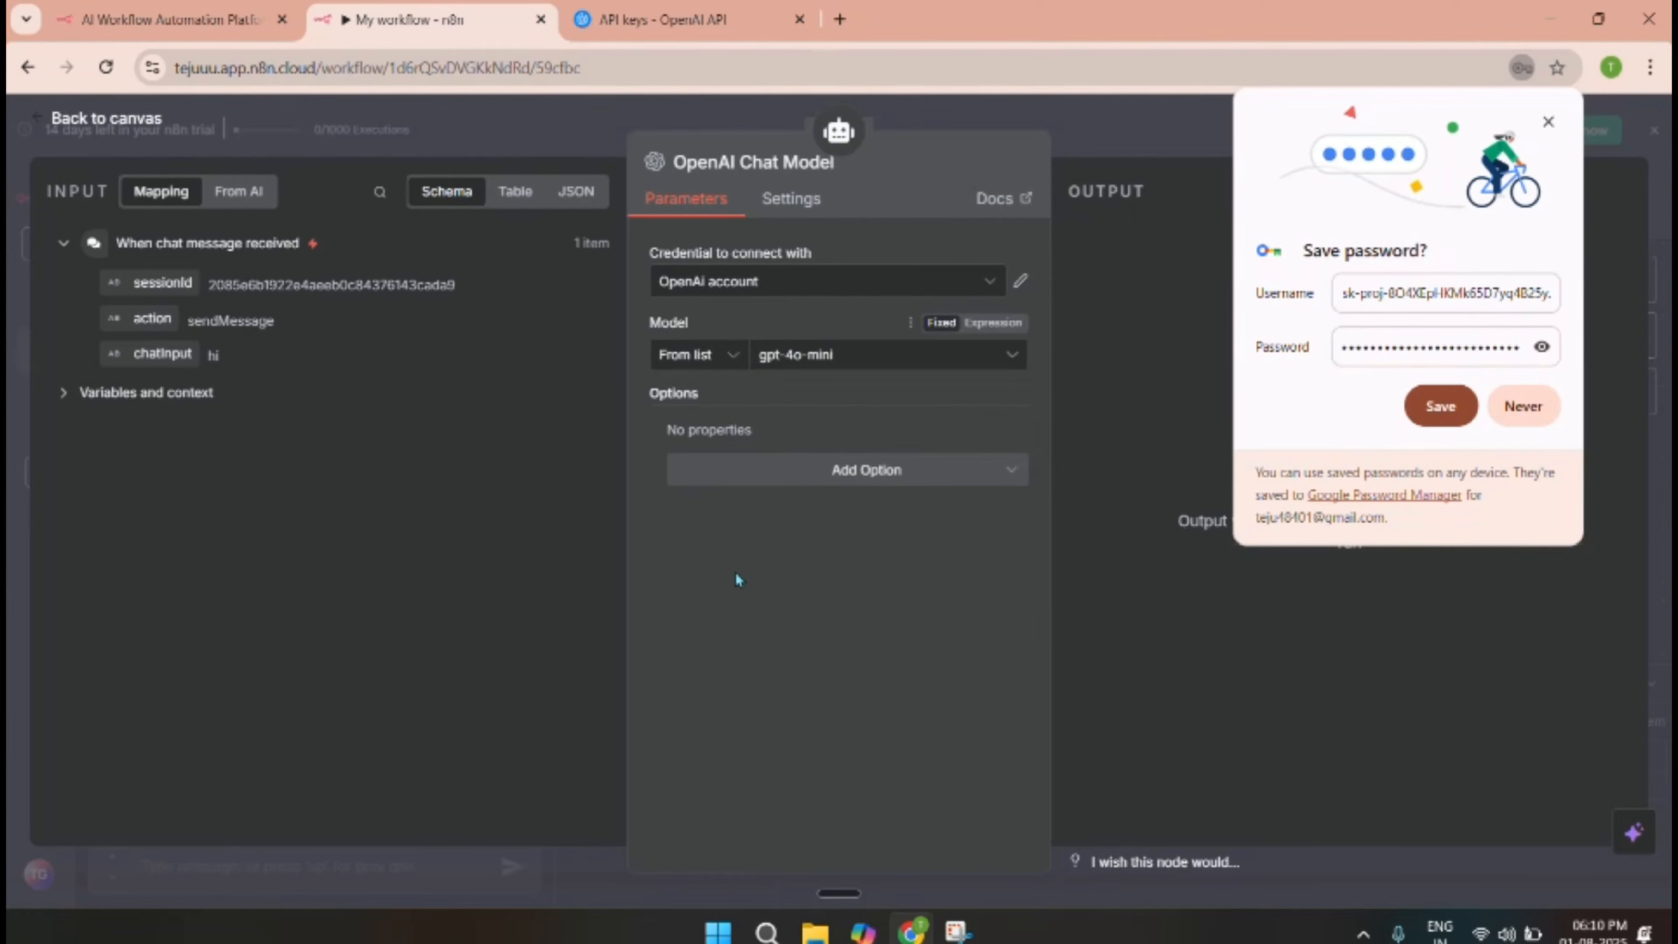
pyautogui.click(928, 115)
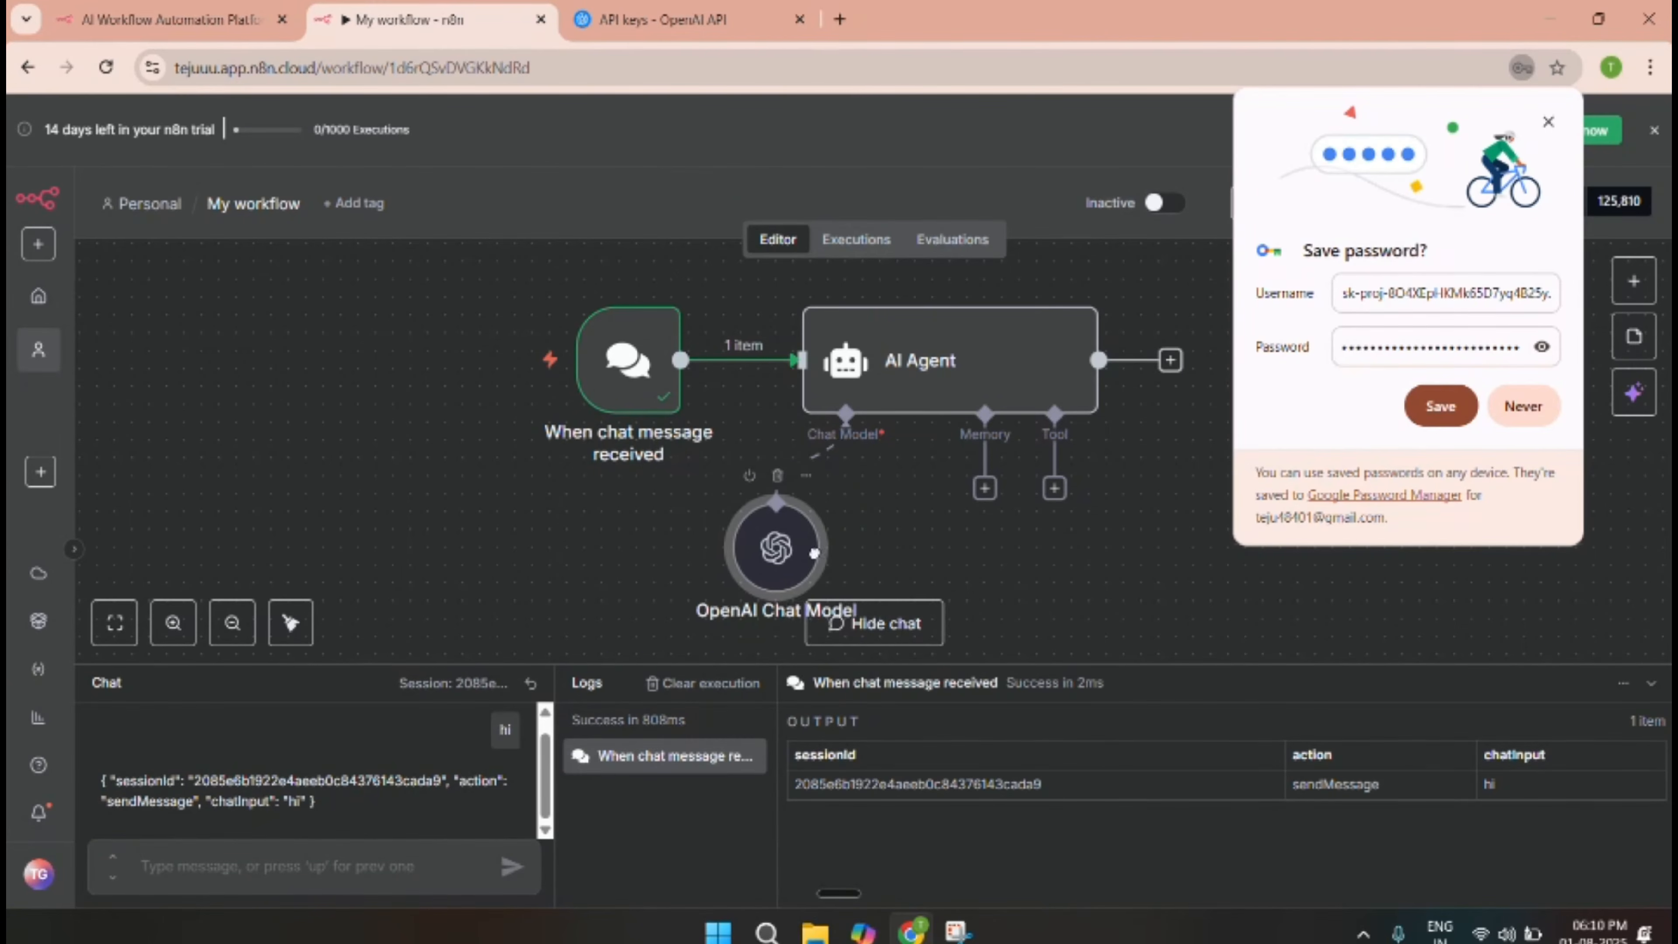
# Move the chat model node down slightly and send 'hi' as a test chat message.
pyautogui.moveTo(819, 551); pyautogui.dragTo(809, 562)
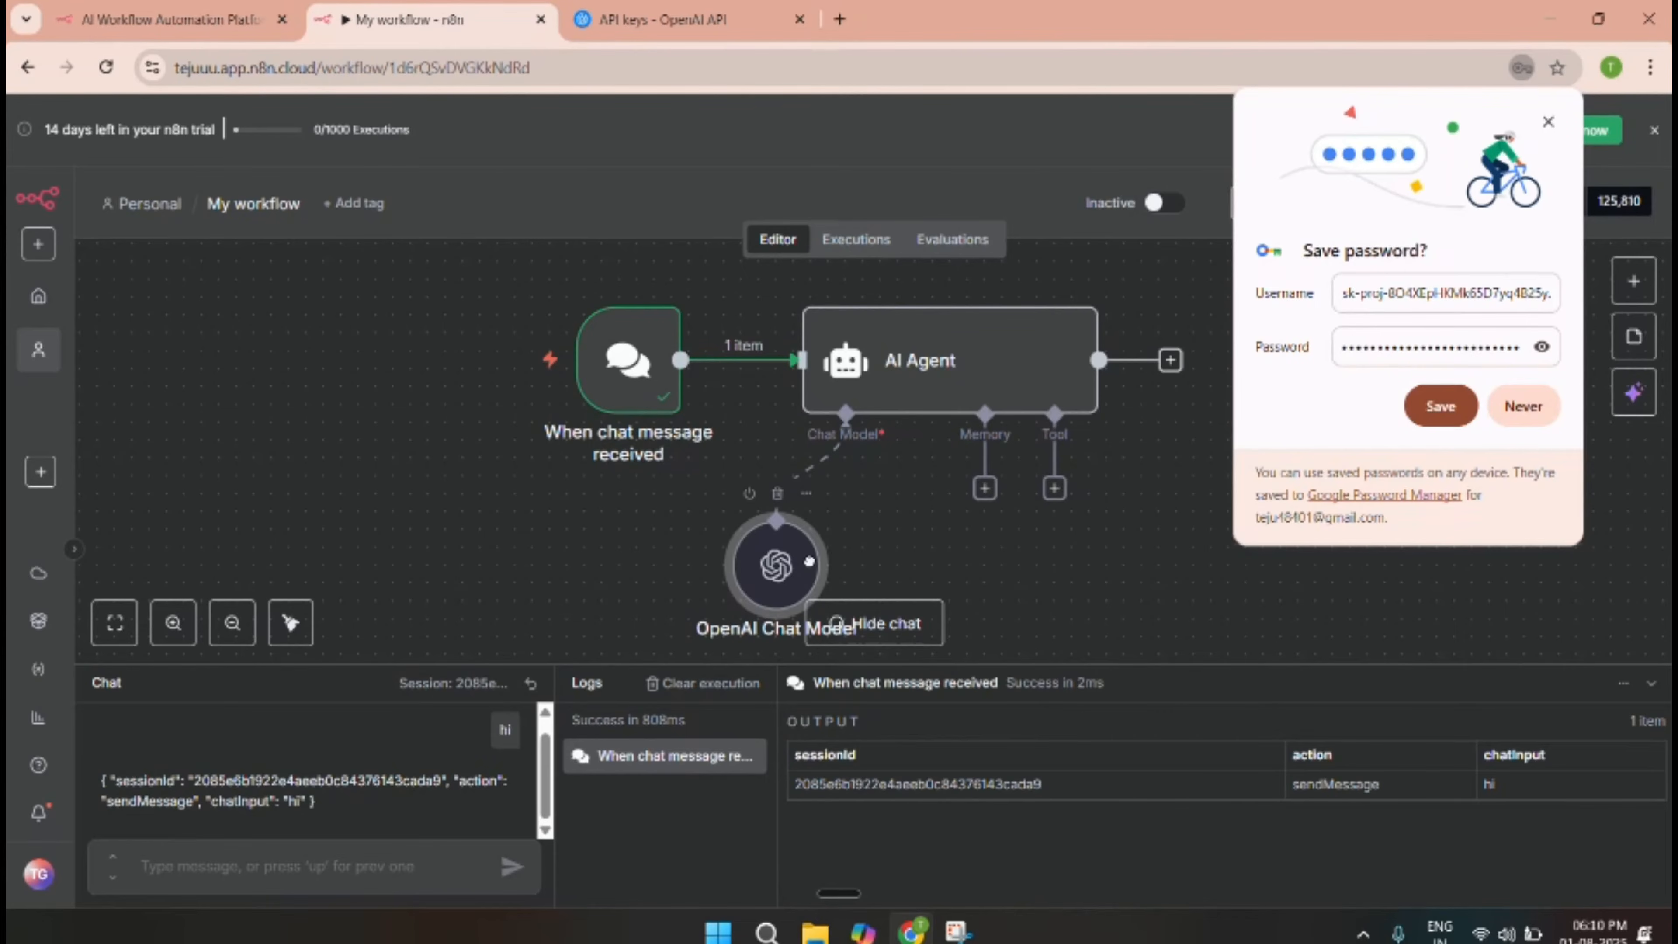
pyautogui.click(1548, 122)
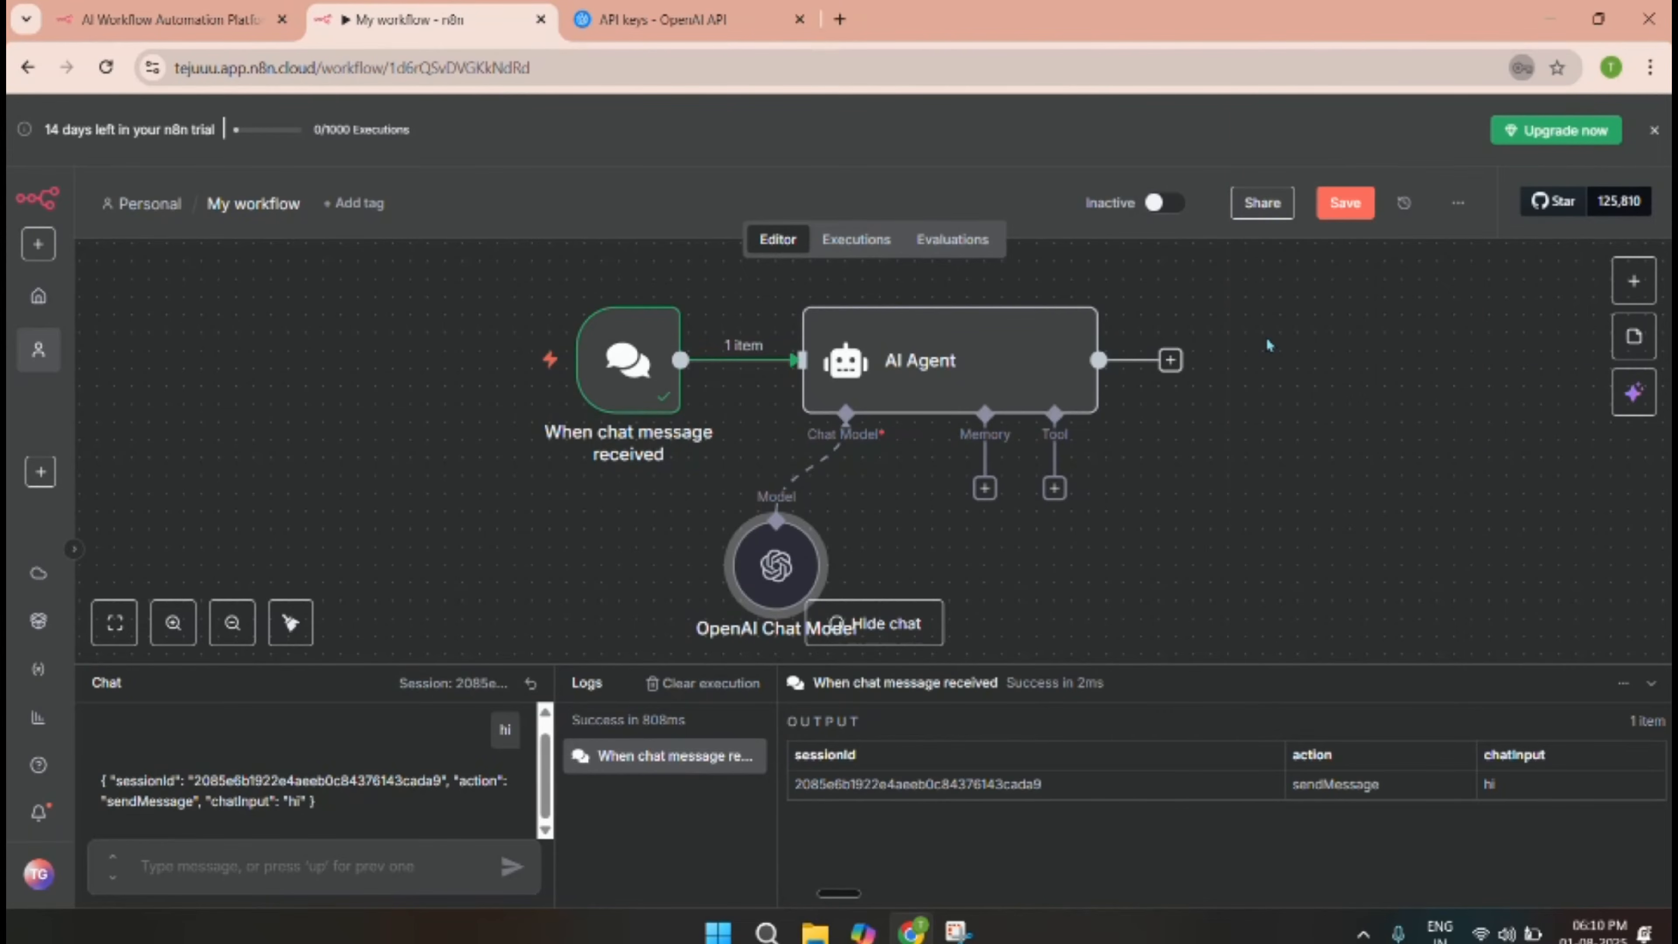
pyautogui.click(360, 869)
pyautogui.write('hi')
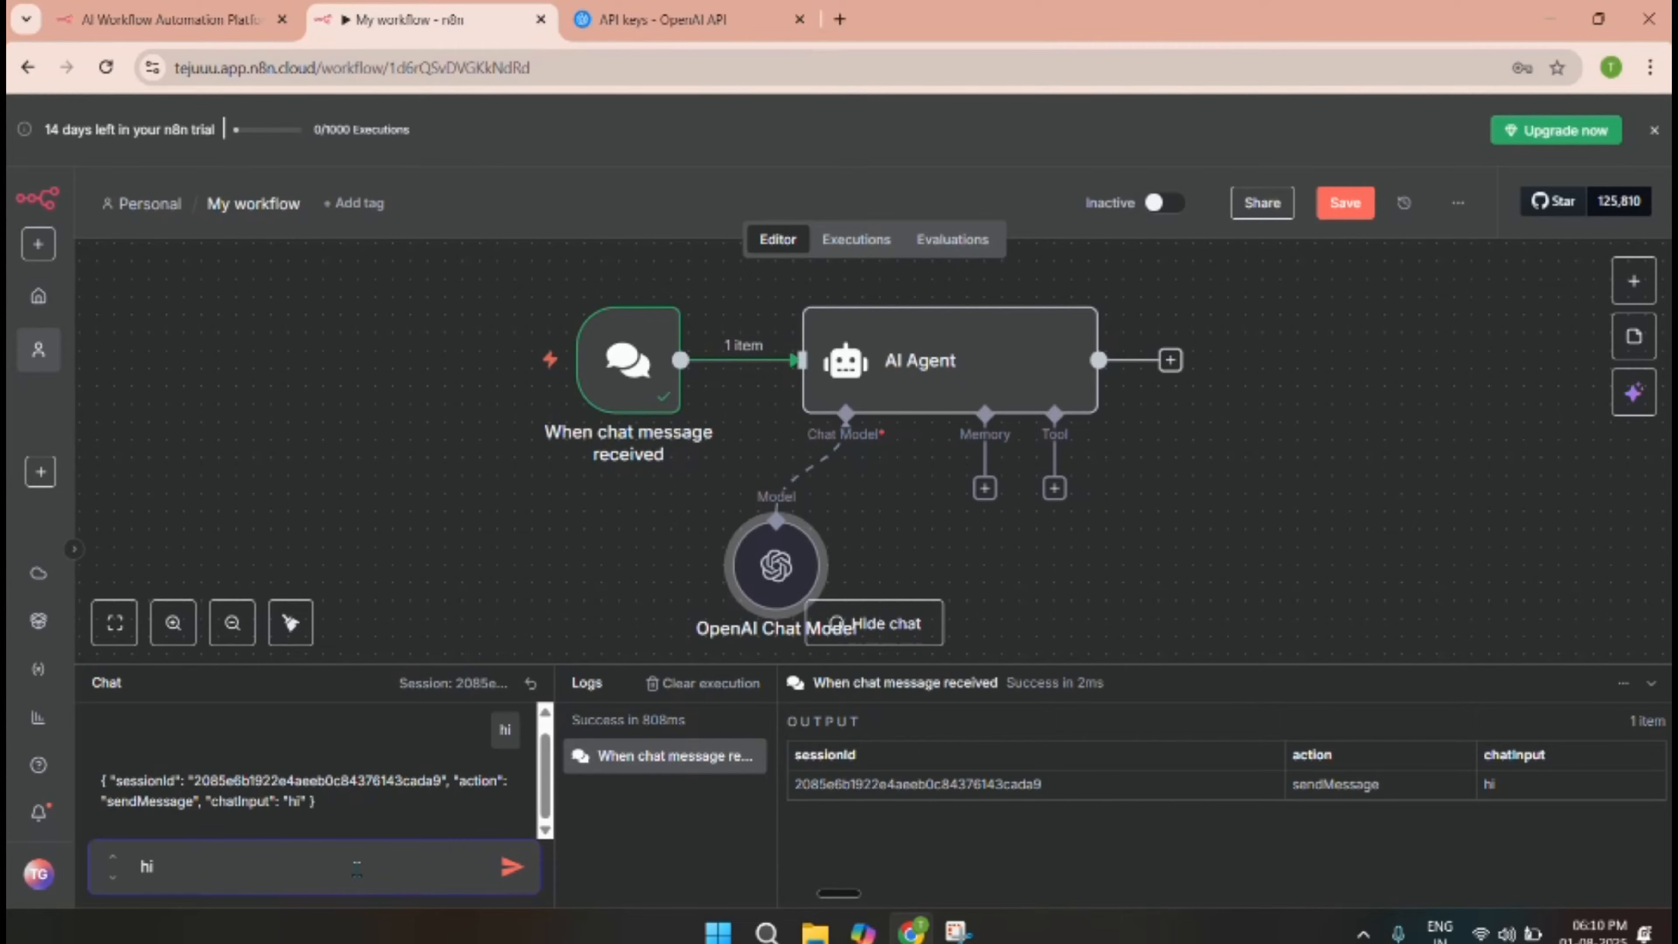
pyautogui.press('Return')
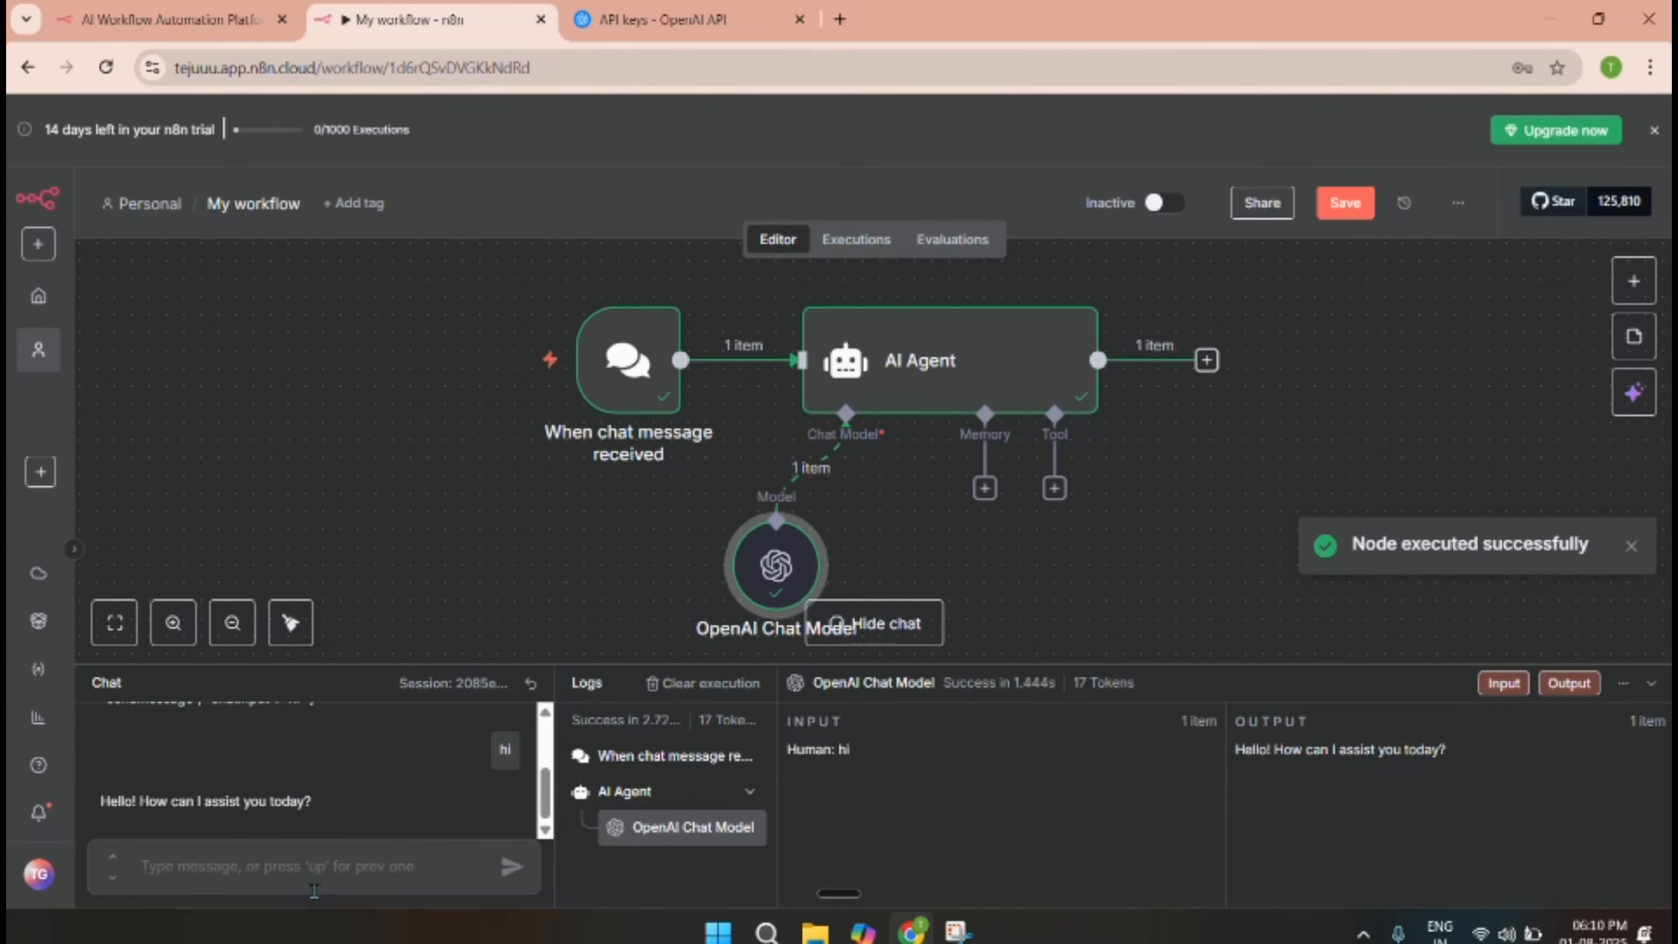
# Tell the agent the user's name, then ask 'what is ny name' to check recall.
pyautogui.click(321, 876)
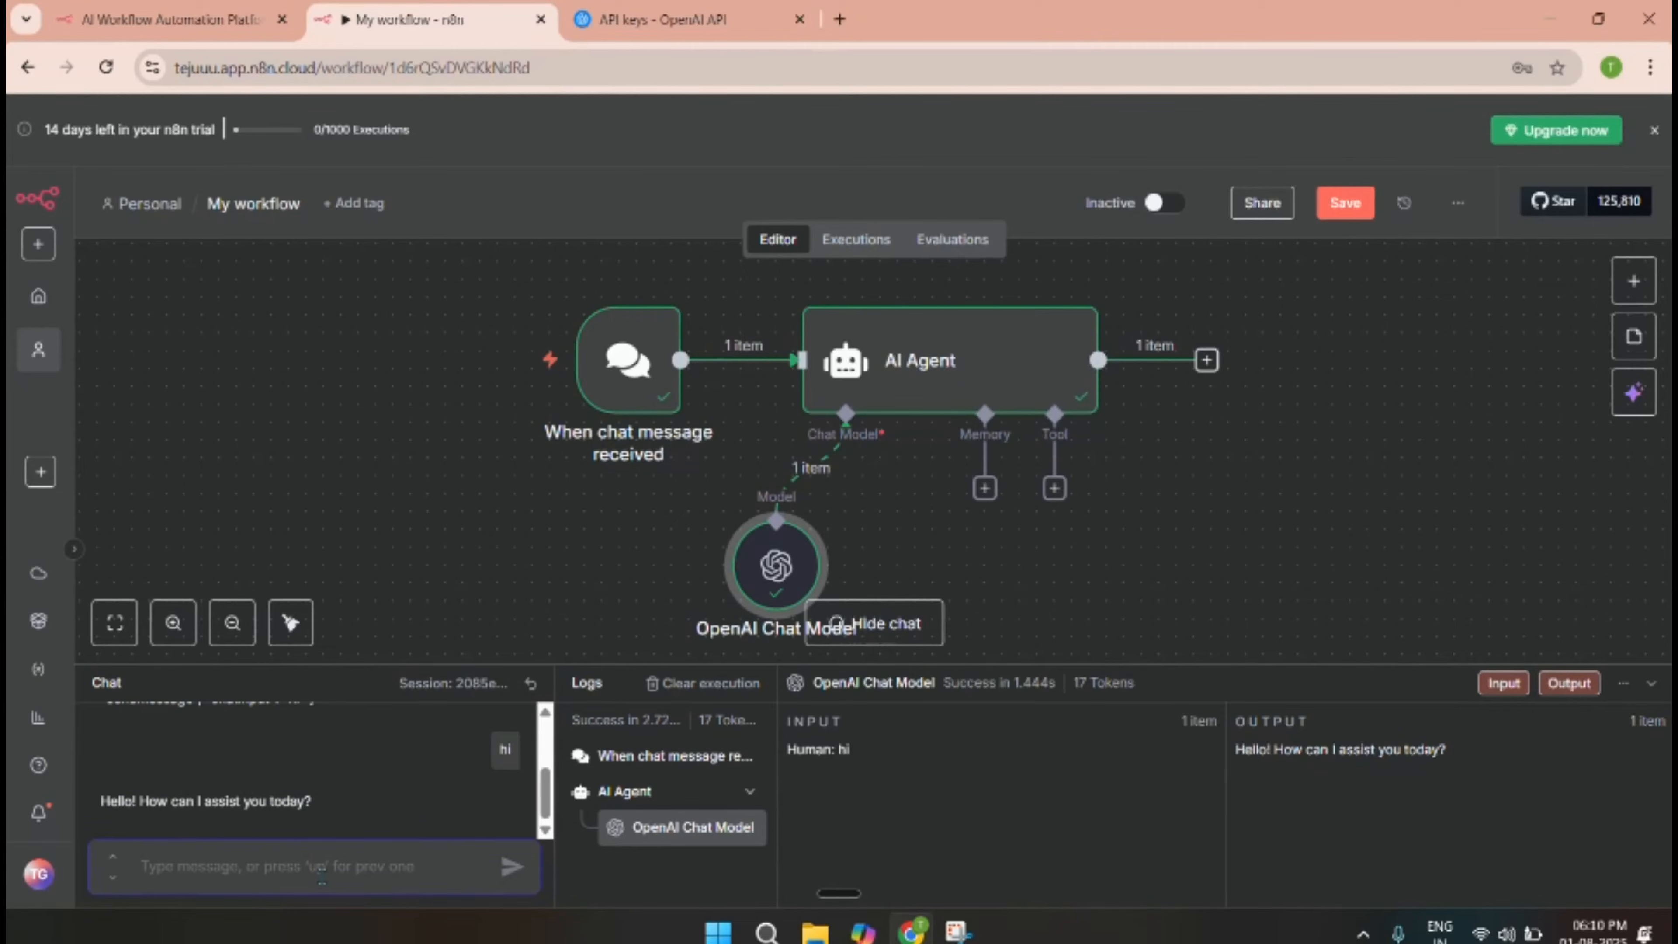
pyautogui.write('my n')
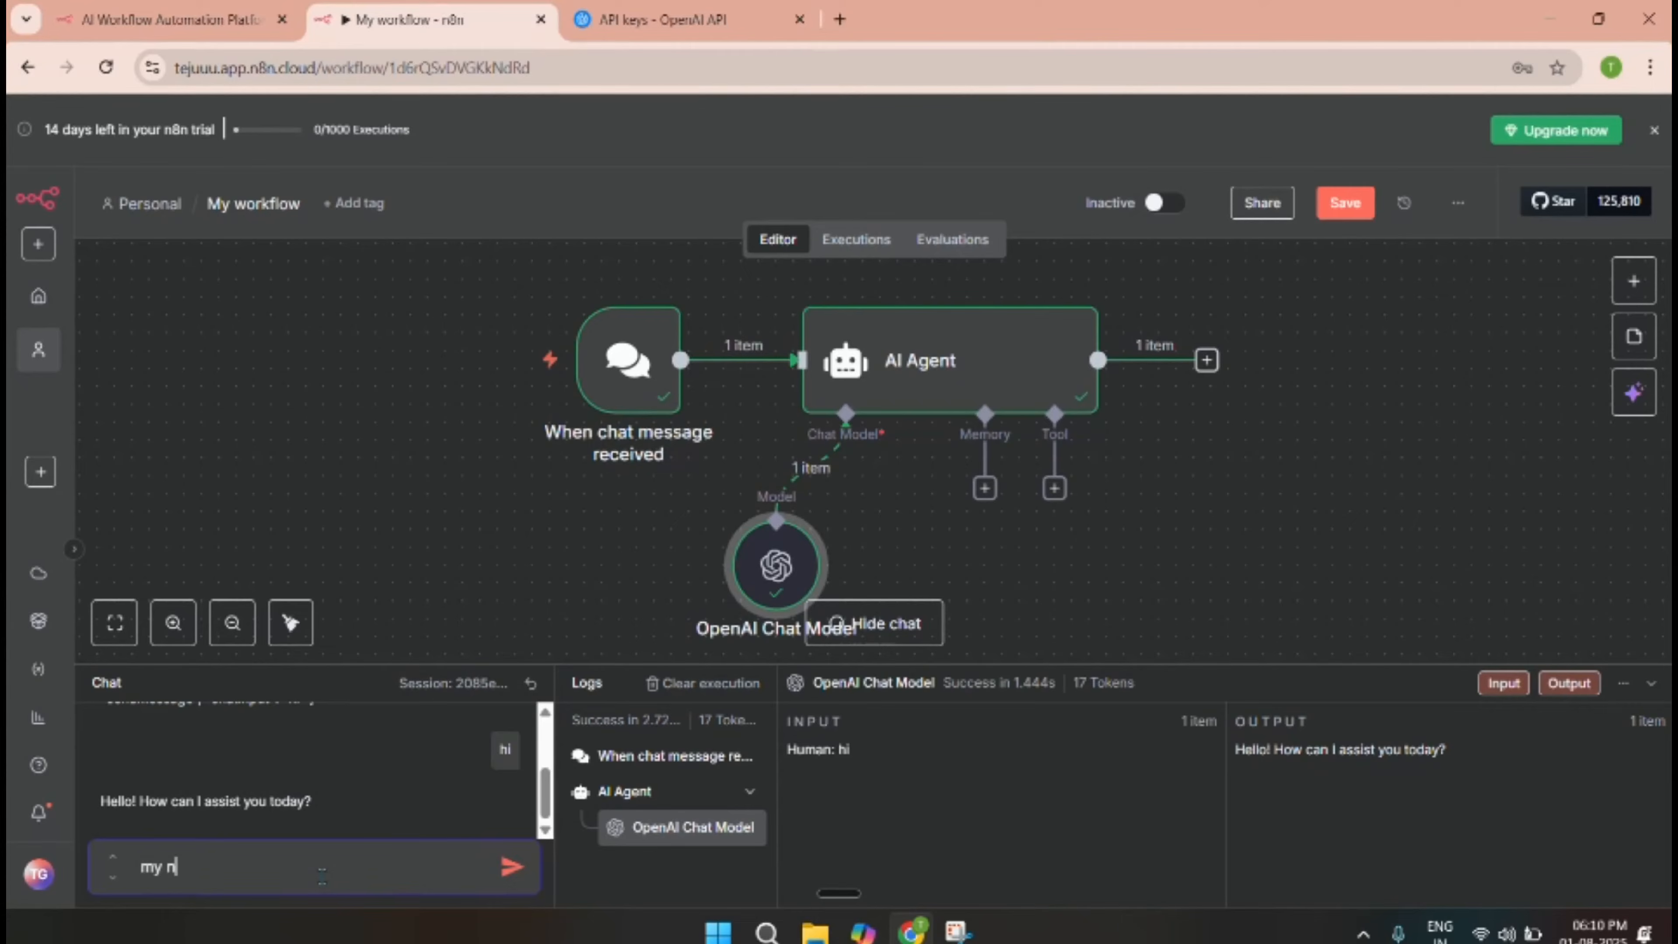
pyautogui.write('ame is teju')
pyautogui.press('Return')
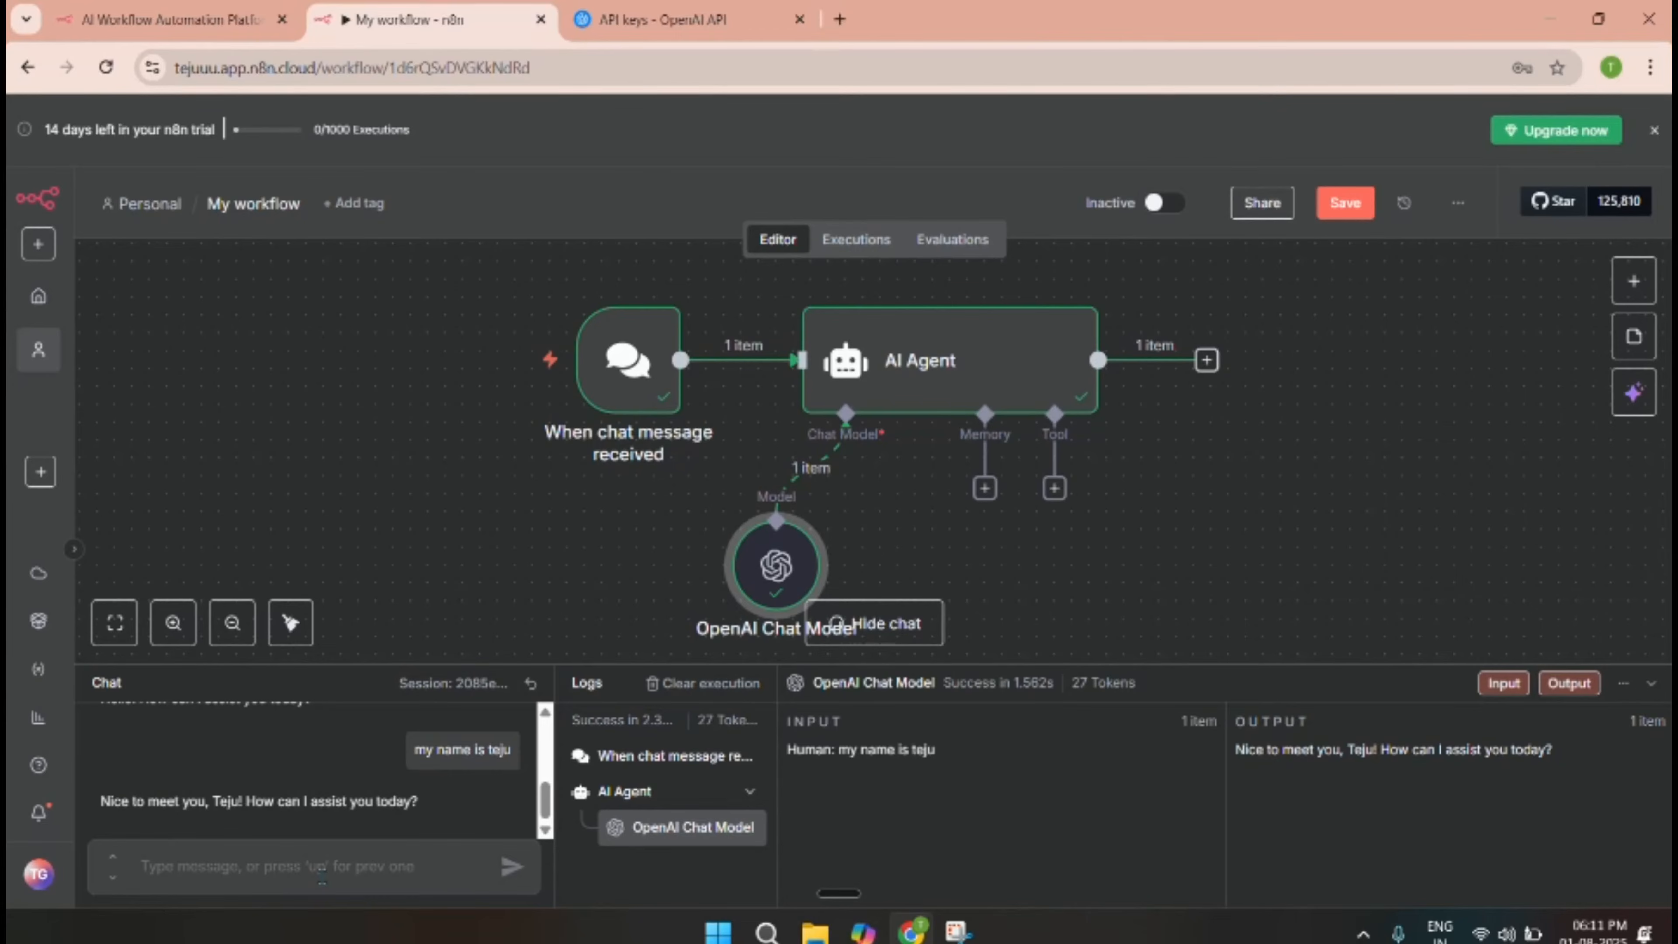
pyautogui.write('w')
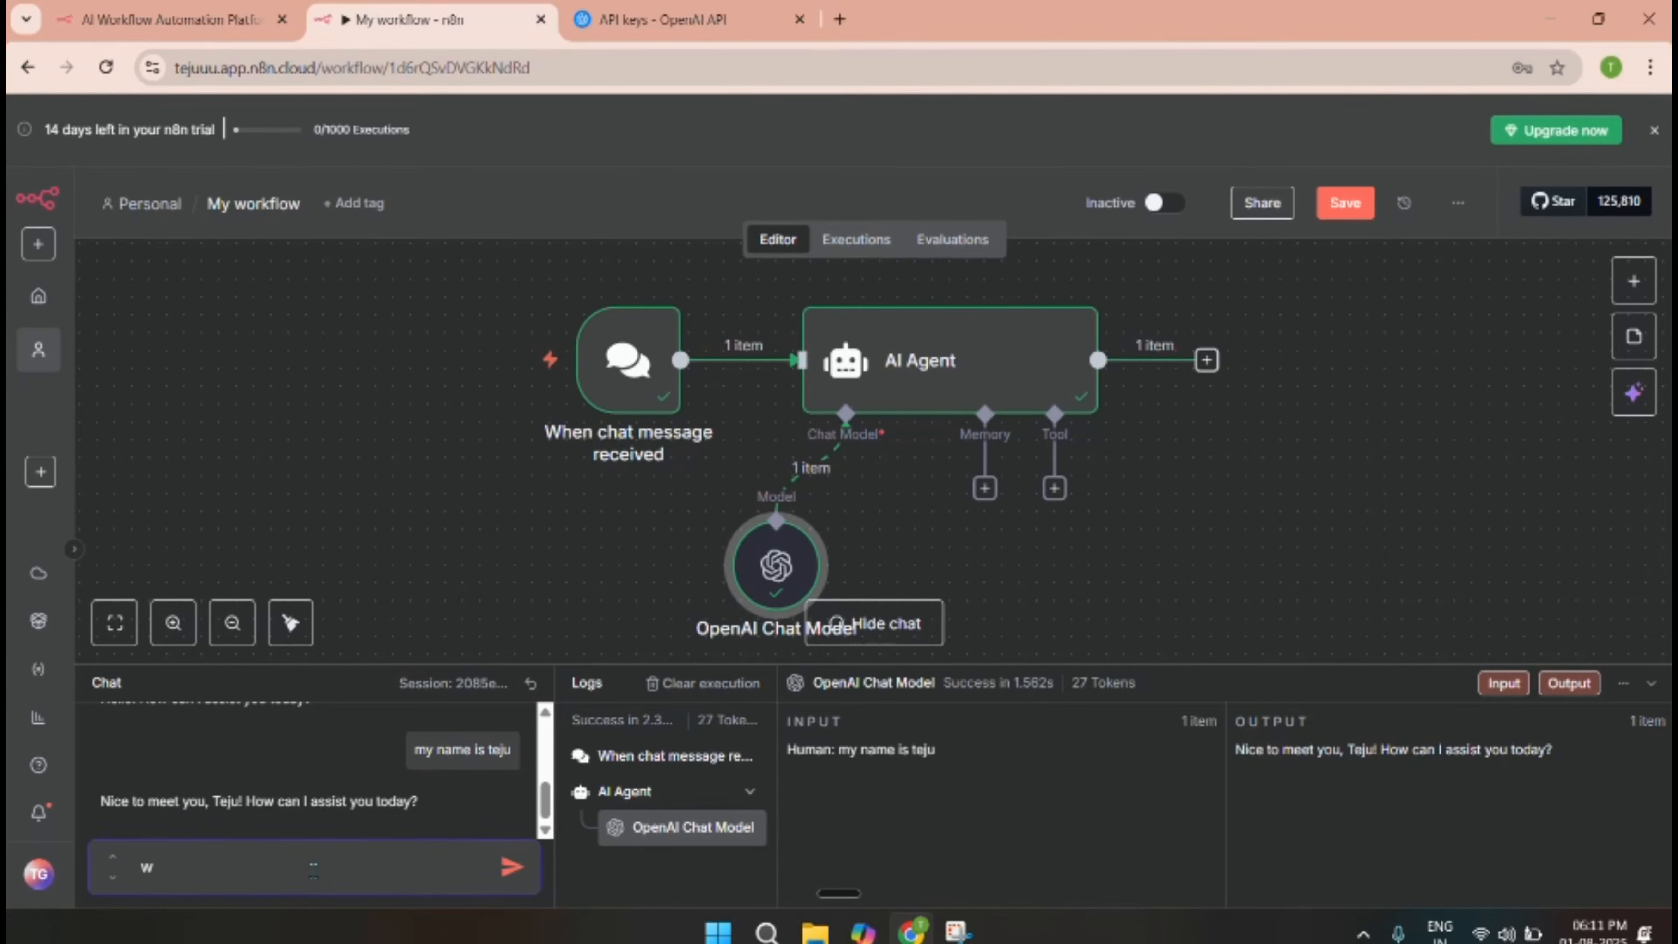
pyautogui.write('hat is n')
pyautogui.write('y name')
pyautogui.press('Return')
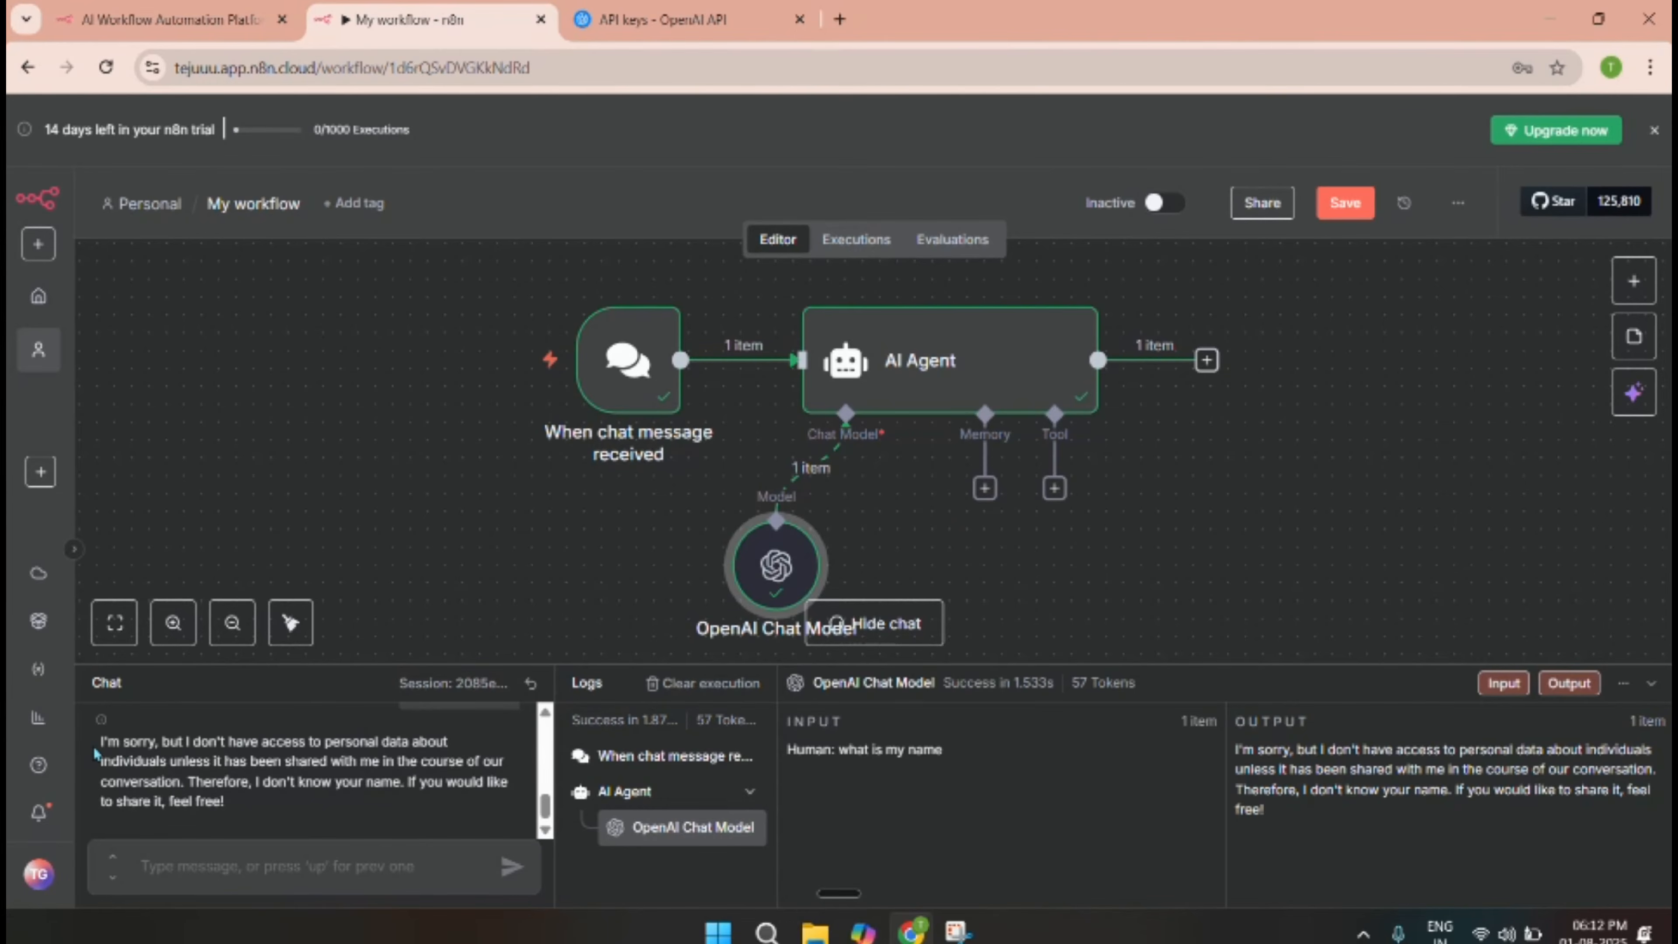
pyautogui.moveTo(100, 741); pyautogui.dragTo(154, 780)
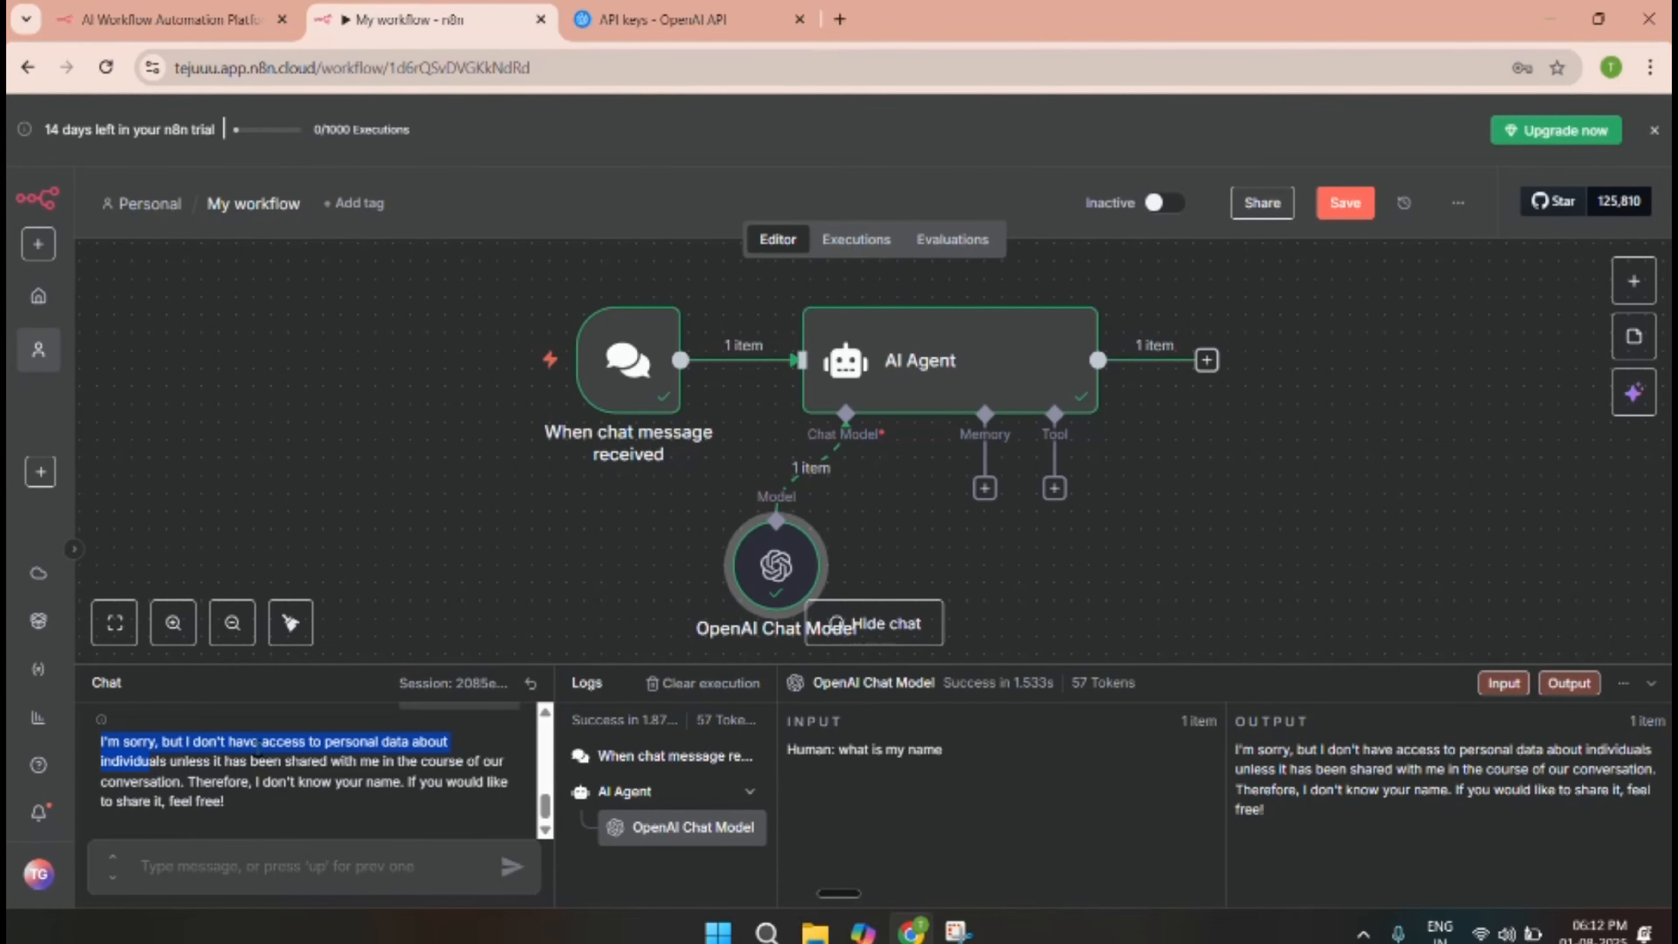
# Add Simple Memory to the AI Agent and change Context Window Length from 5 to 10.
pyautogui.click(985, 489)
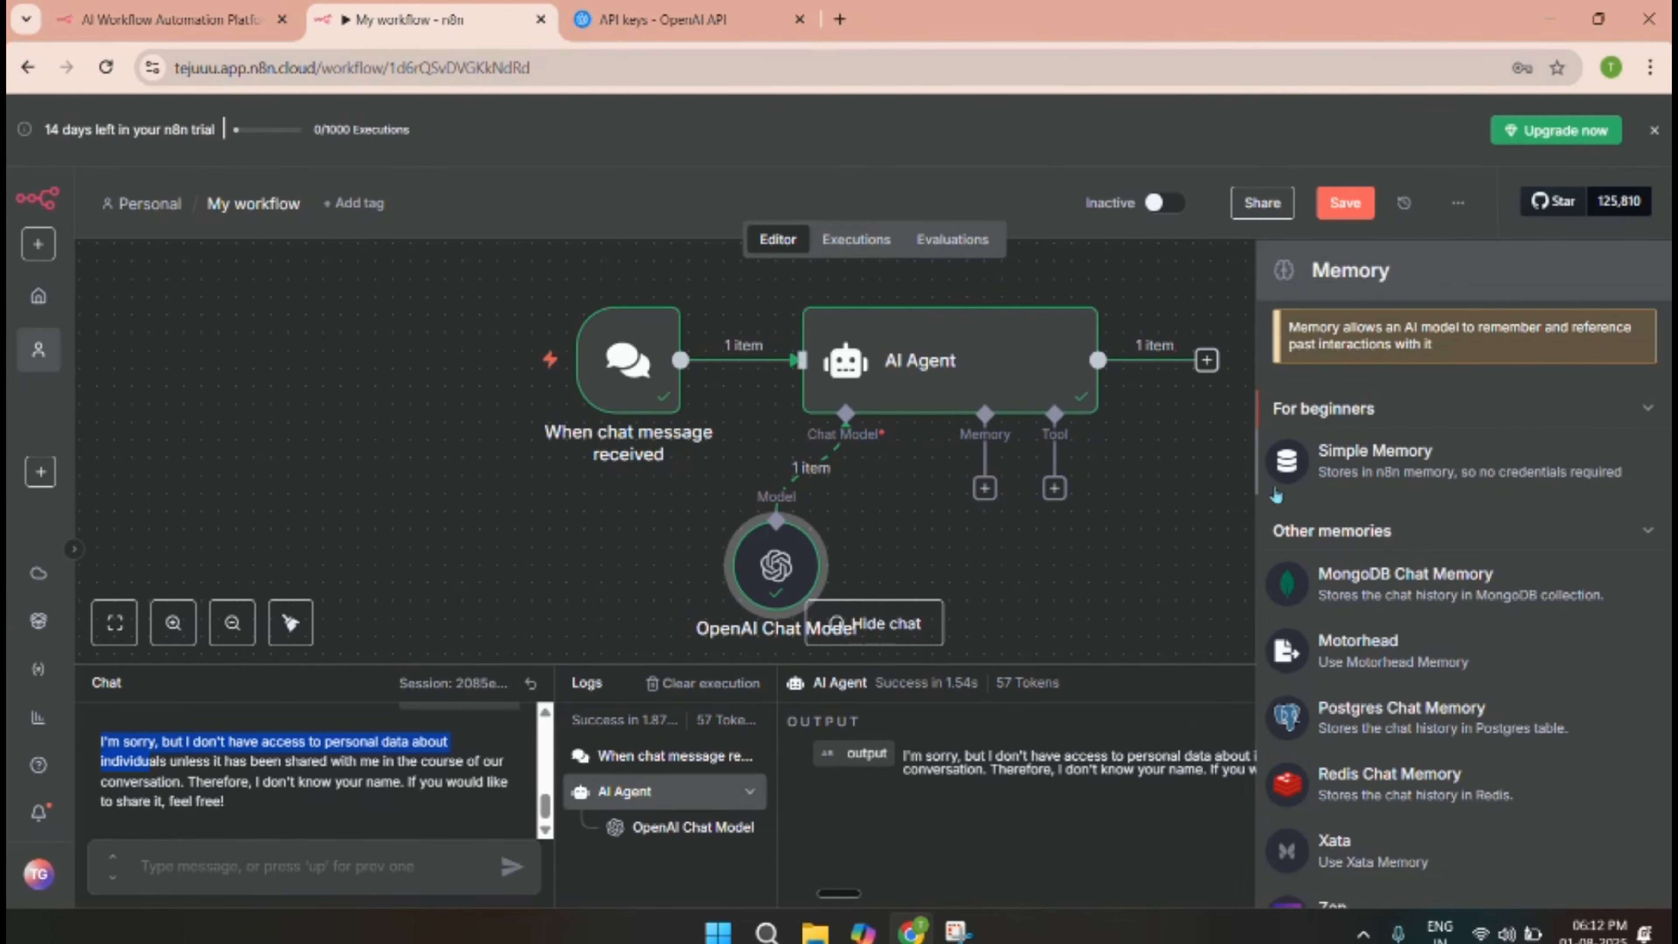
pyautogui.click(1331, 467)
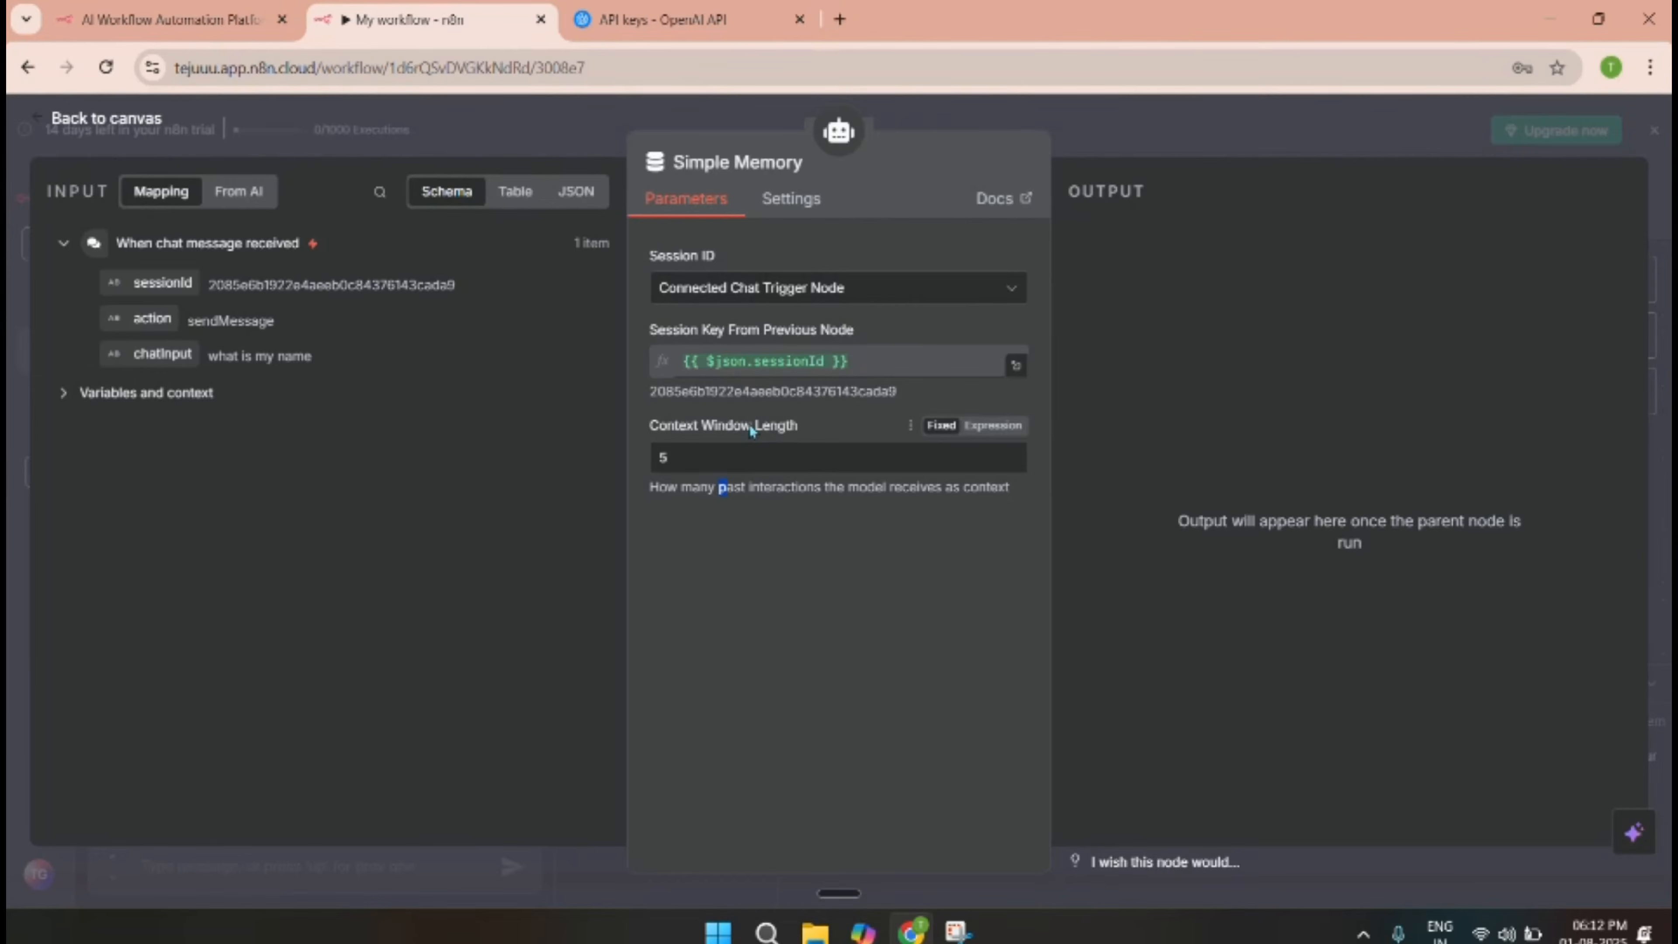
pyautogui.moveTo(752, 430); pyautogui.dragTo(641, 441)
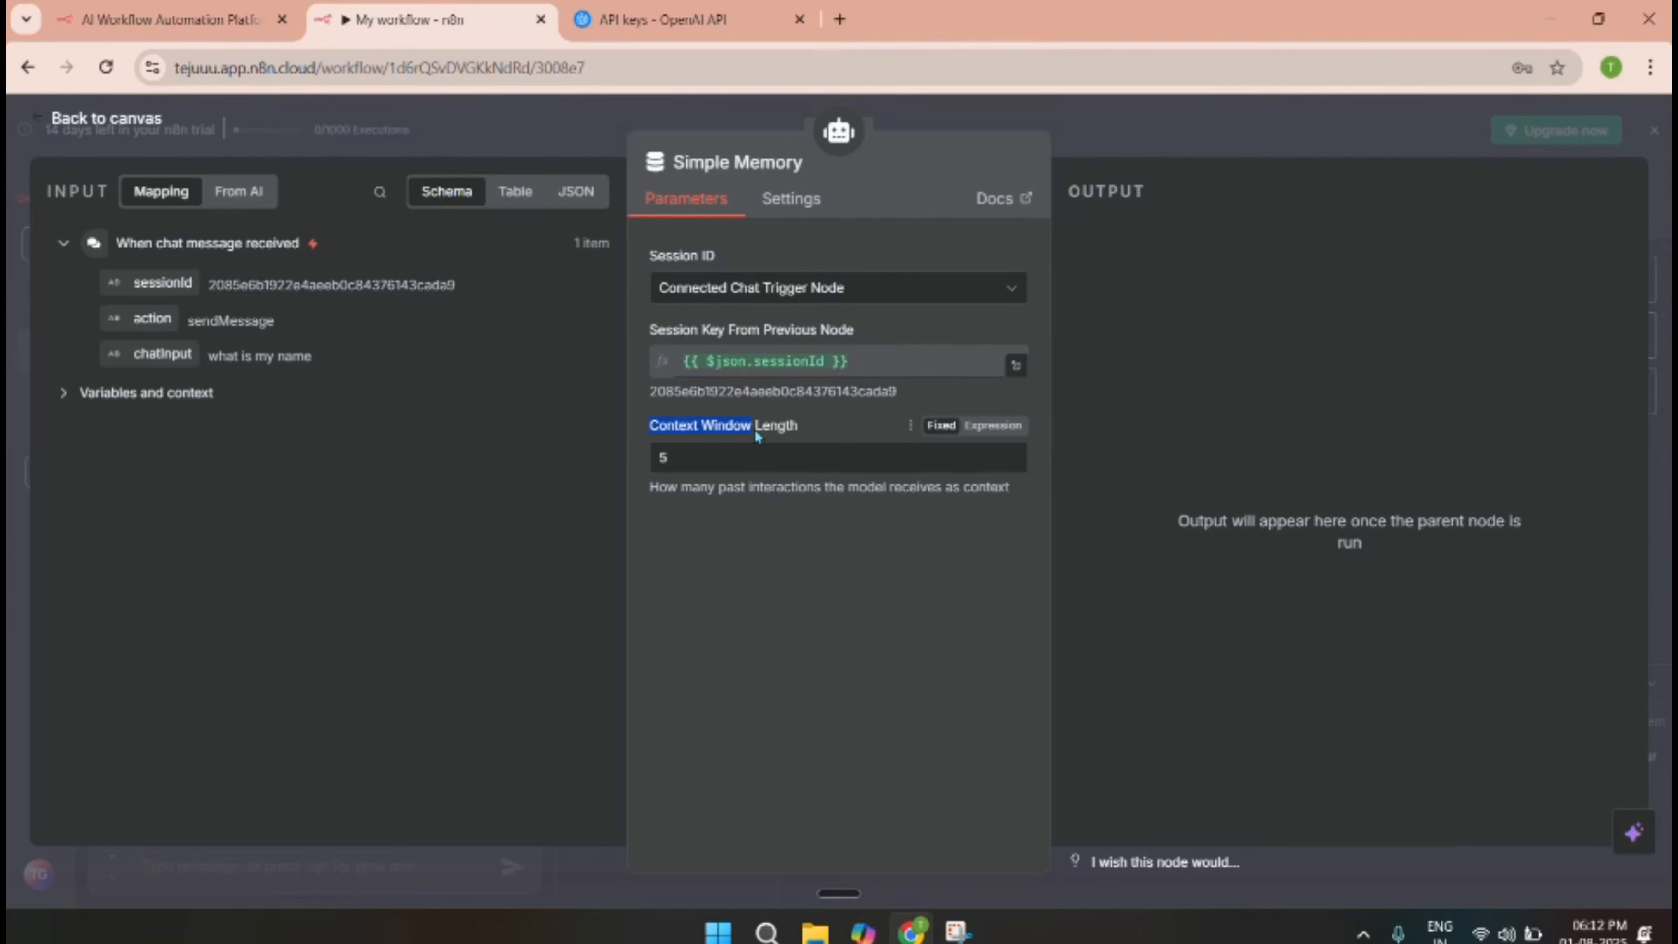
pyautogui.click(678, 457)
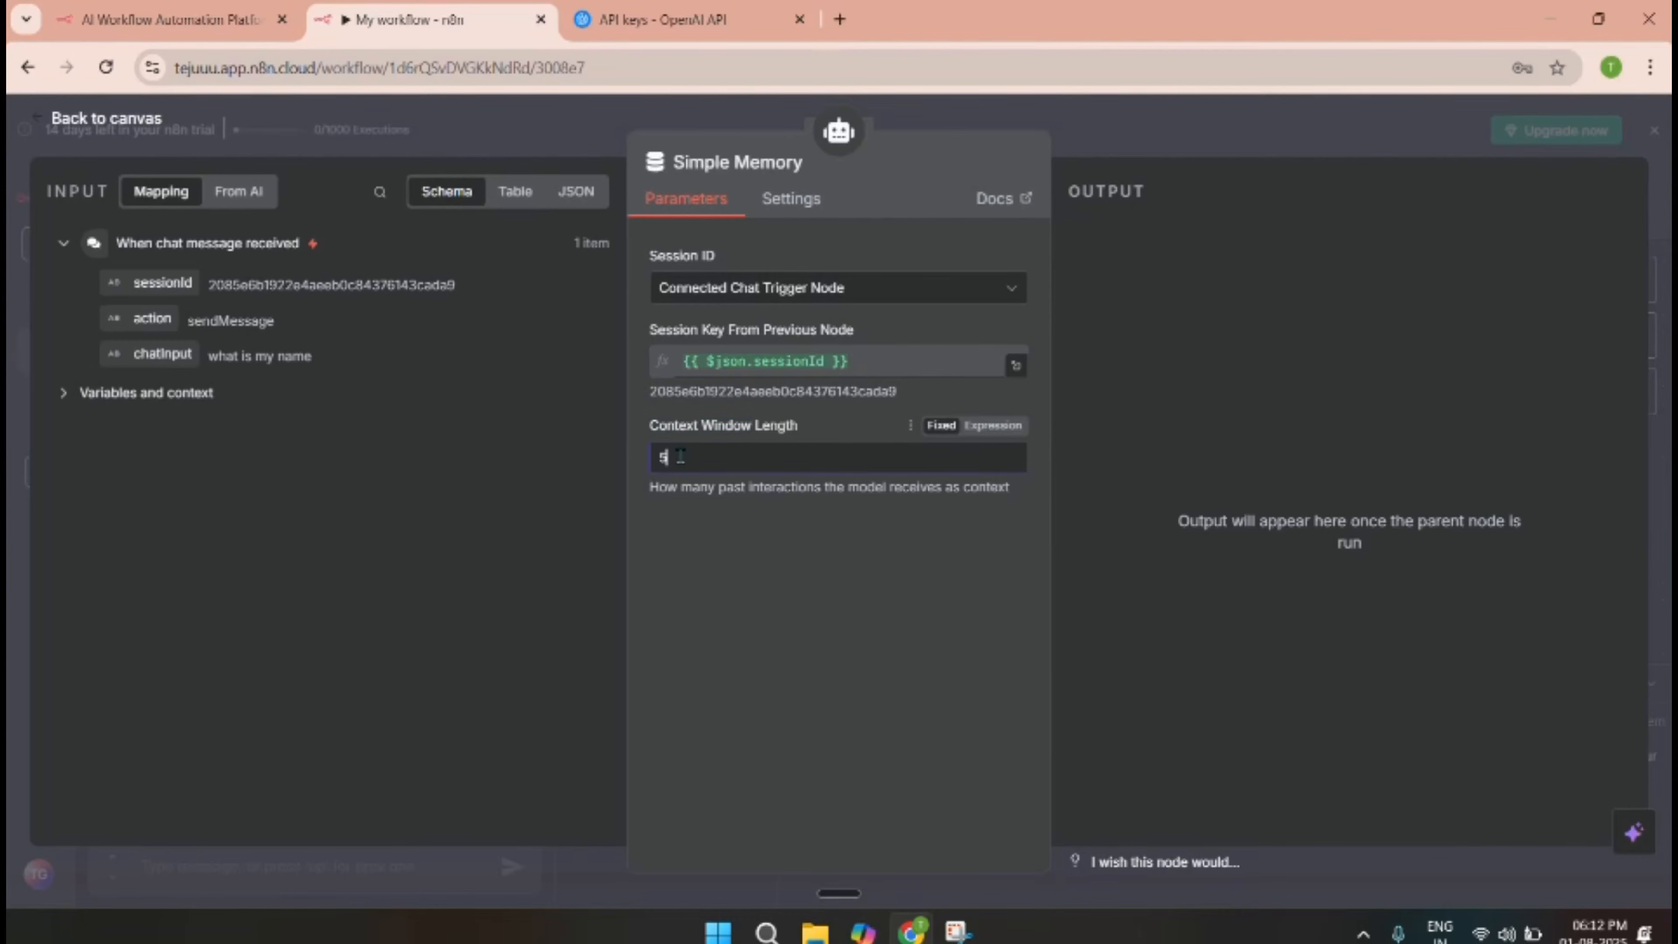
pyautogui.press('BackSpace')
pyautogui.write('10')
# Place the Simple Memory node under the Memory connector and send a message giving the user's name.
pyautogui.press('Escape')
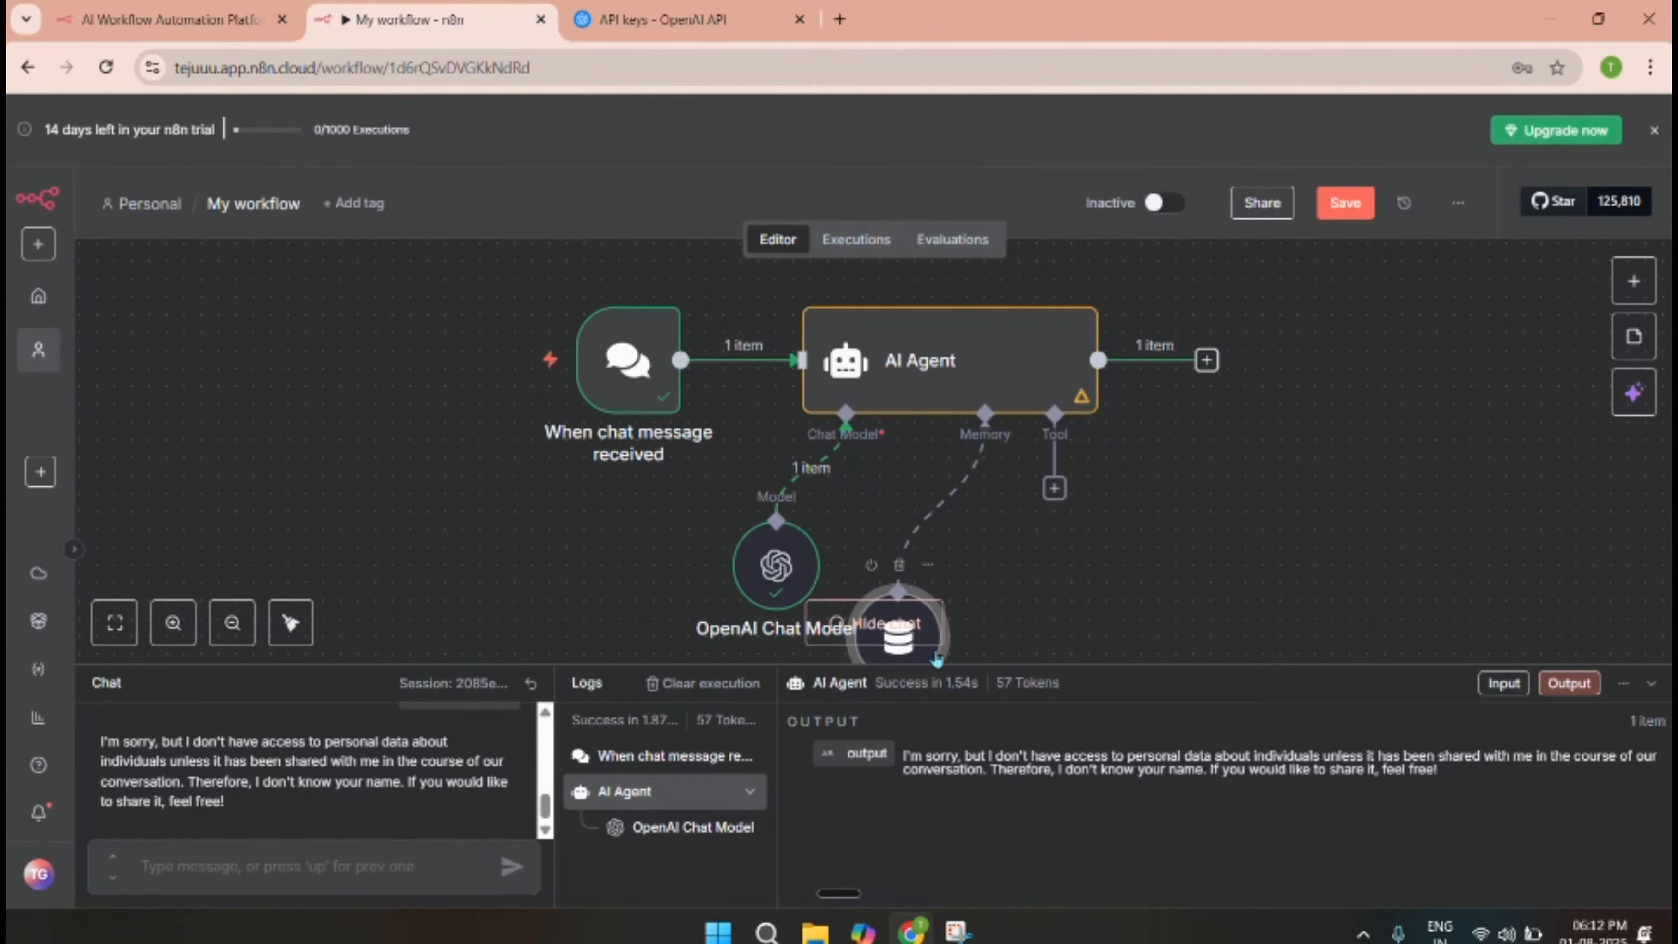
pyautogui.scroll(-2, 955, 622)
pyautogui.moveTo(955, 622); pyautogui.dragTo(980, 523)
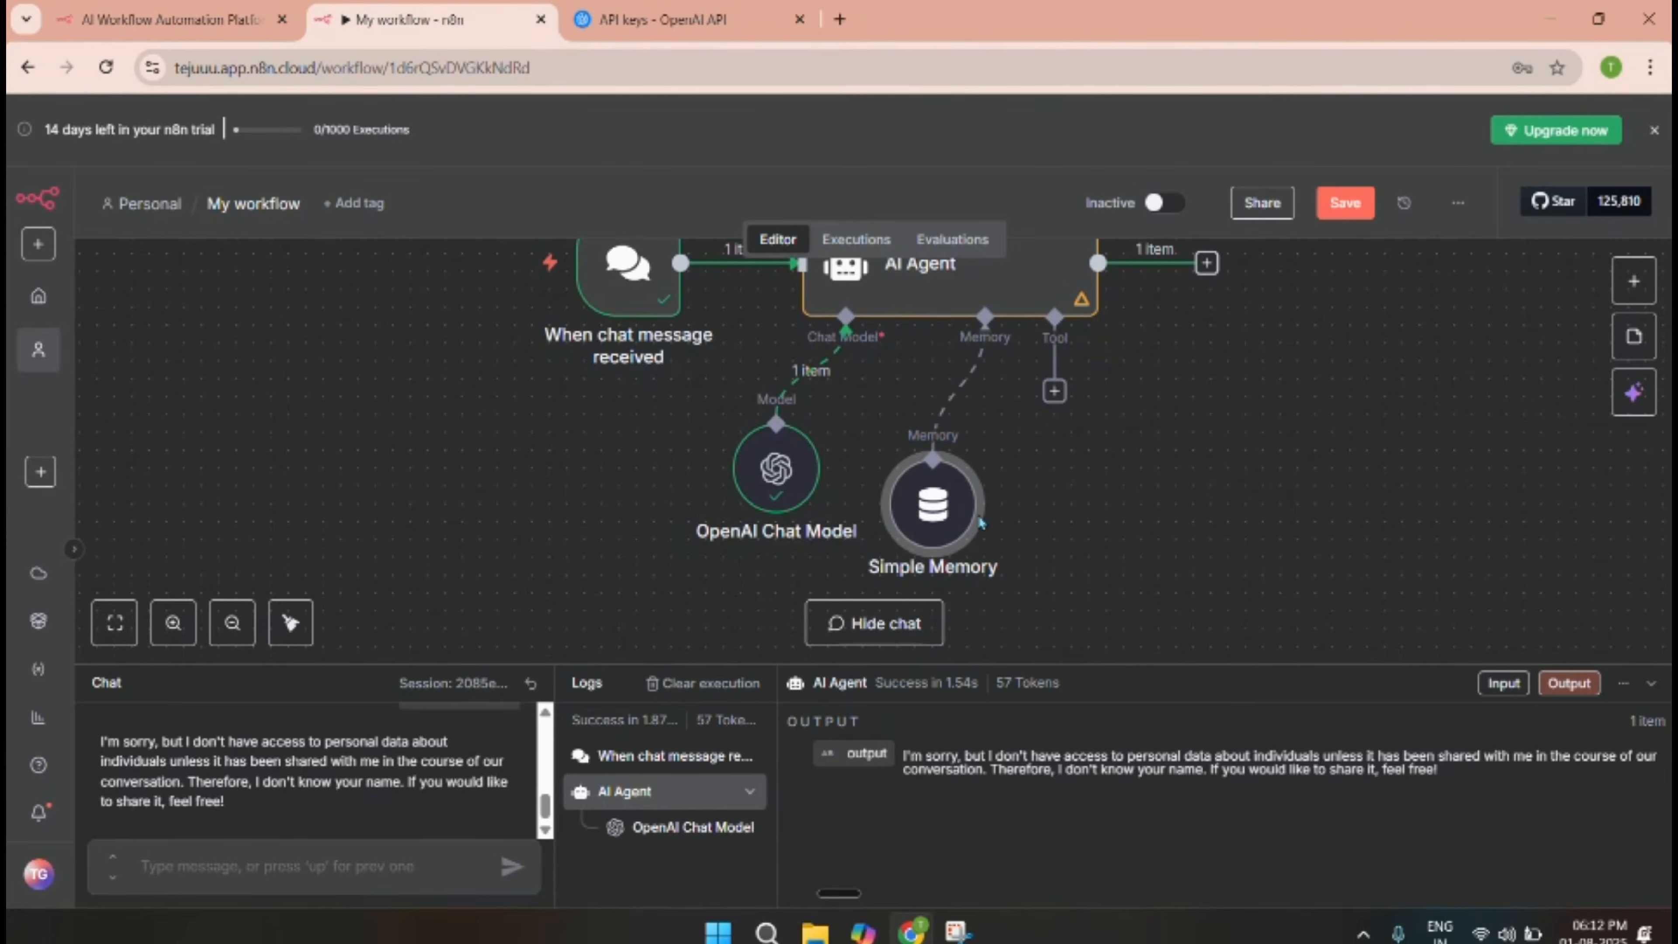
pyautogui.scroll(2, 1044, 520)
pyautogui.click(246, 867)
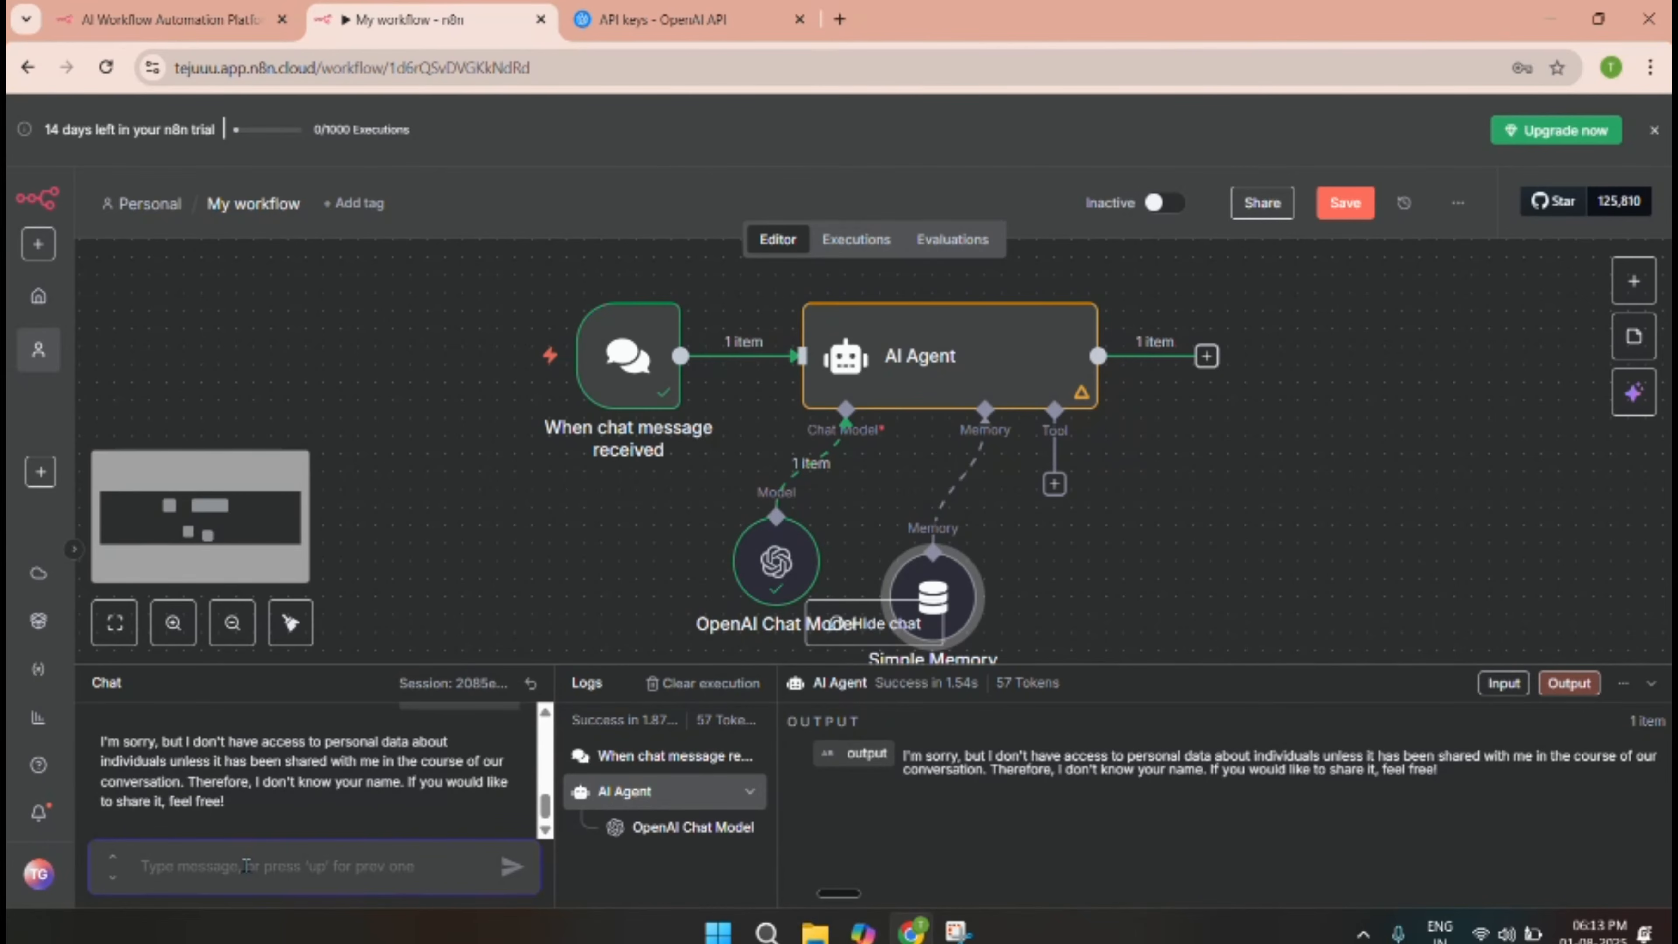
pyautogui.write('my name is ')
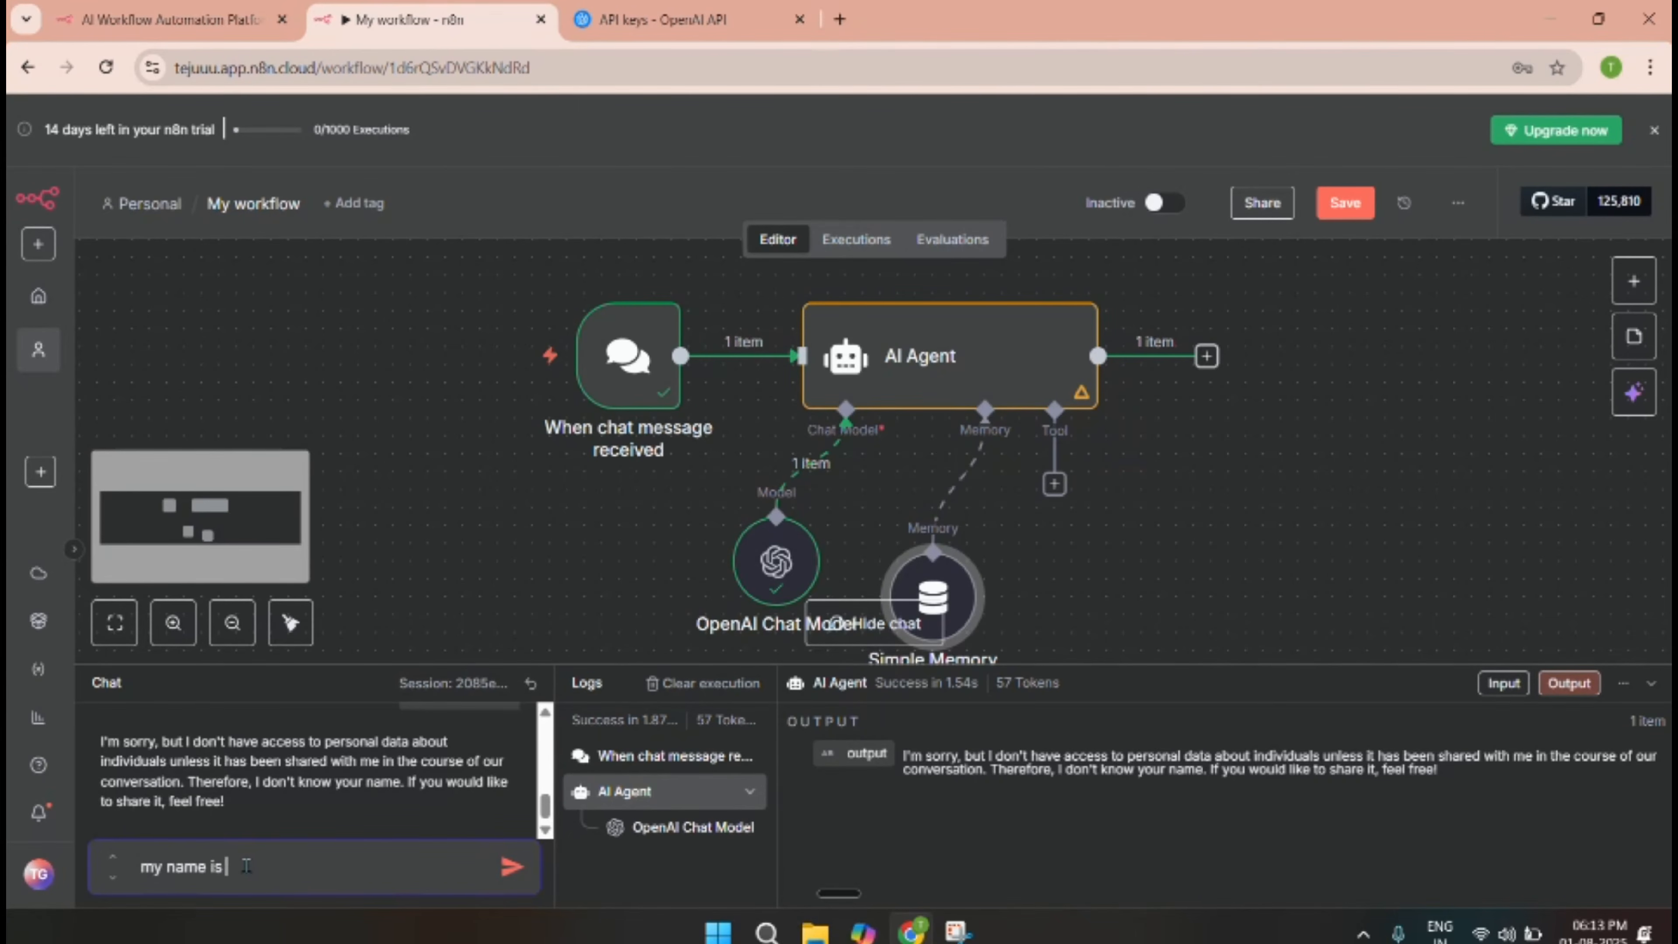
pyautogui.write('tej')
pyautogui.press('Return')
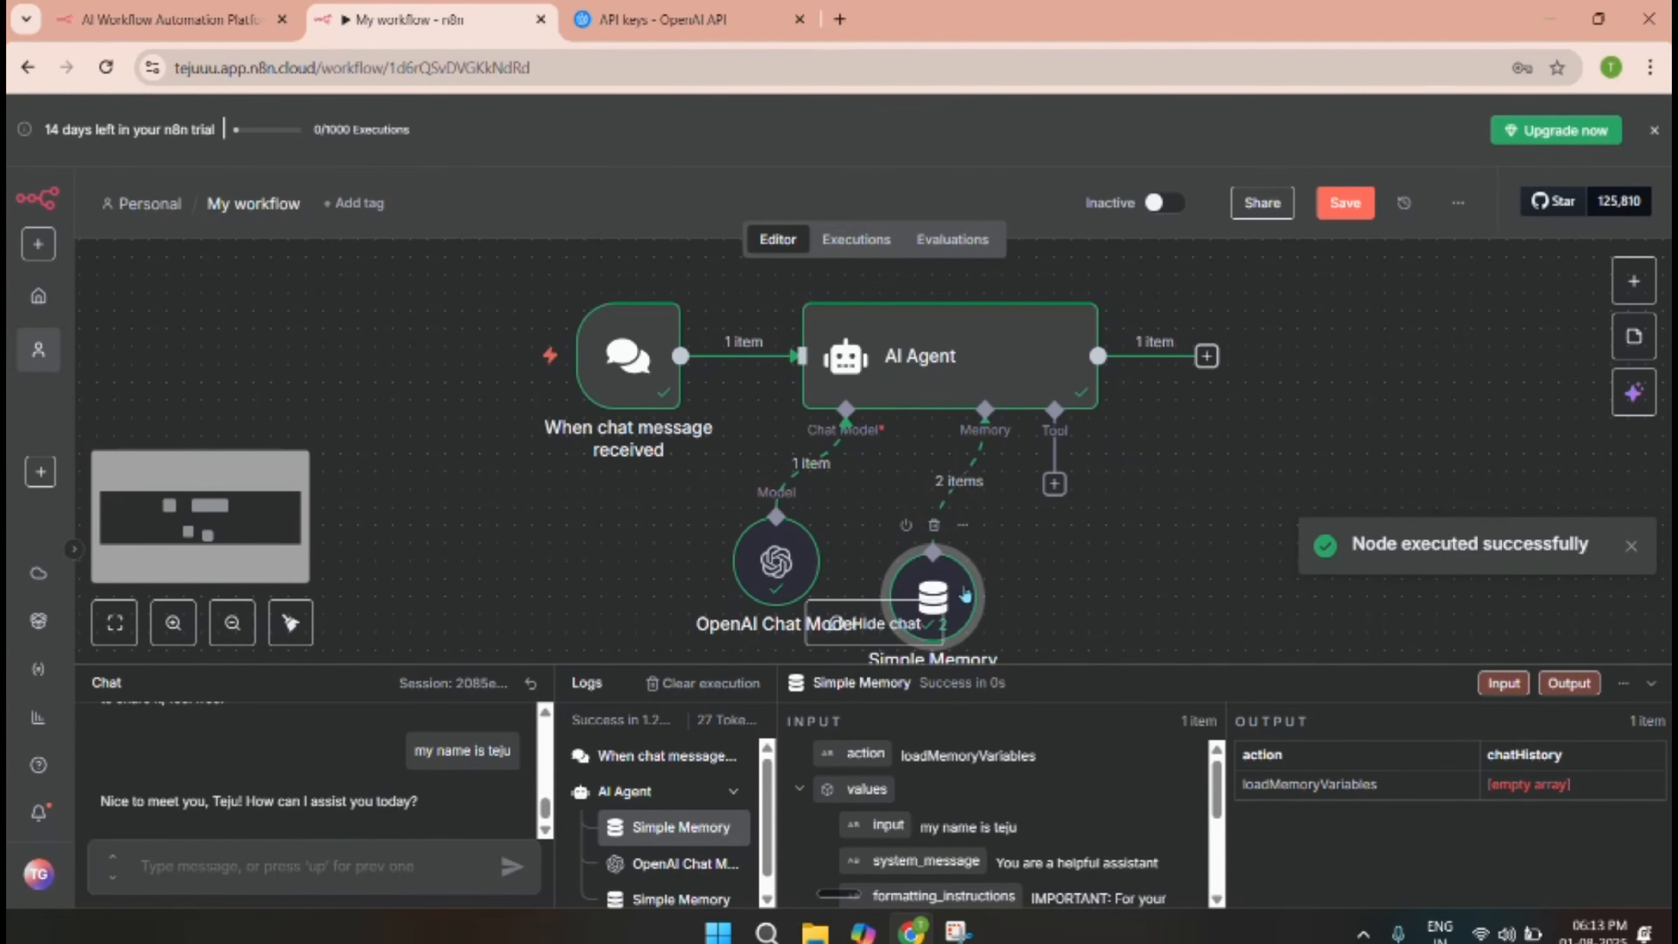
# Ask the agent 'what is ai' and scroll through its answer.
pyautogui.moveTo(965, 594); pyautogui.dragTo(983, 577)
pyautogui.click(296, 874)
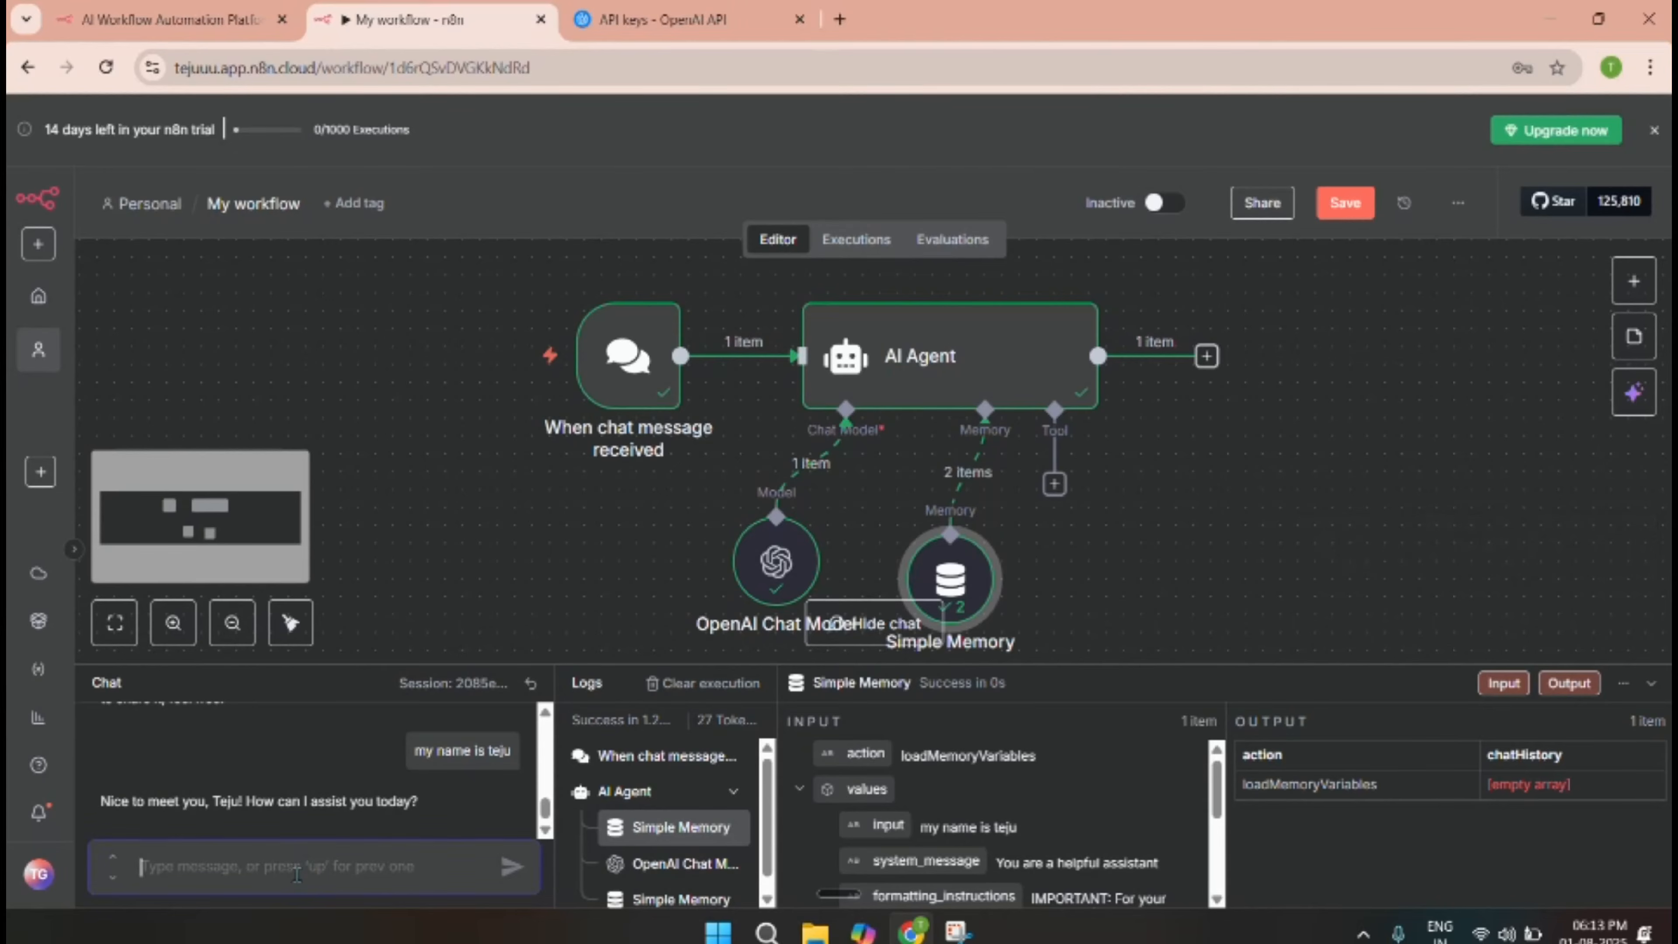
pyautogui.write('what')
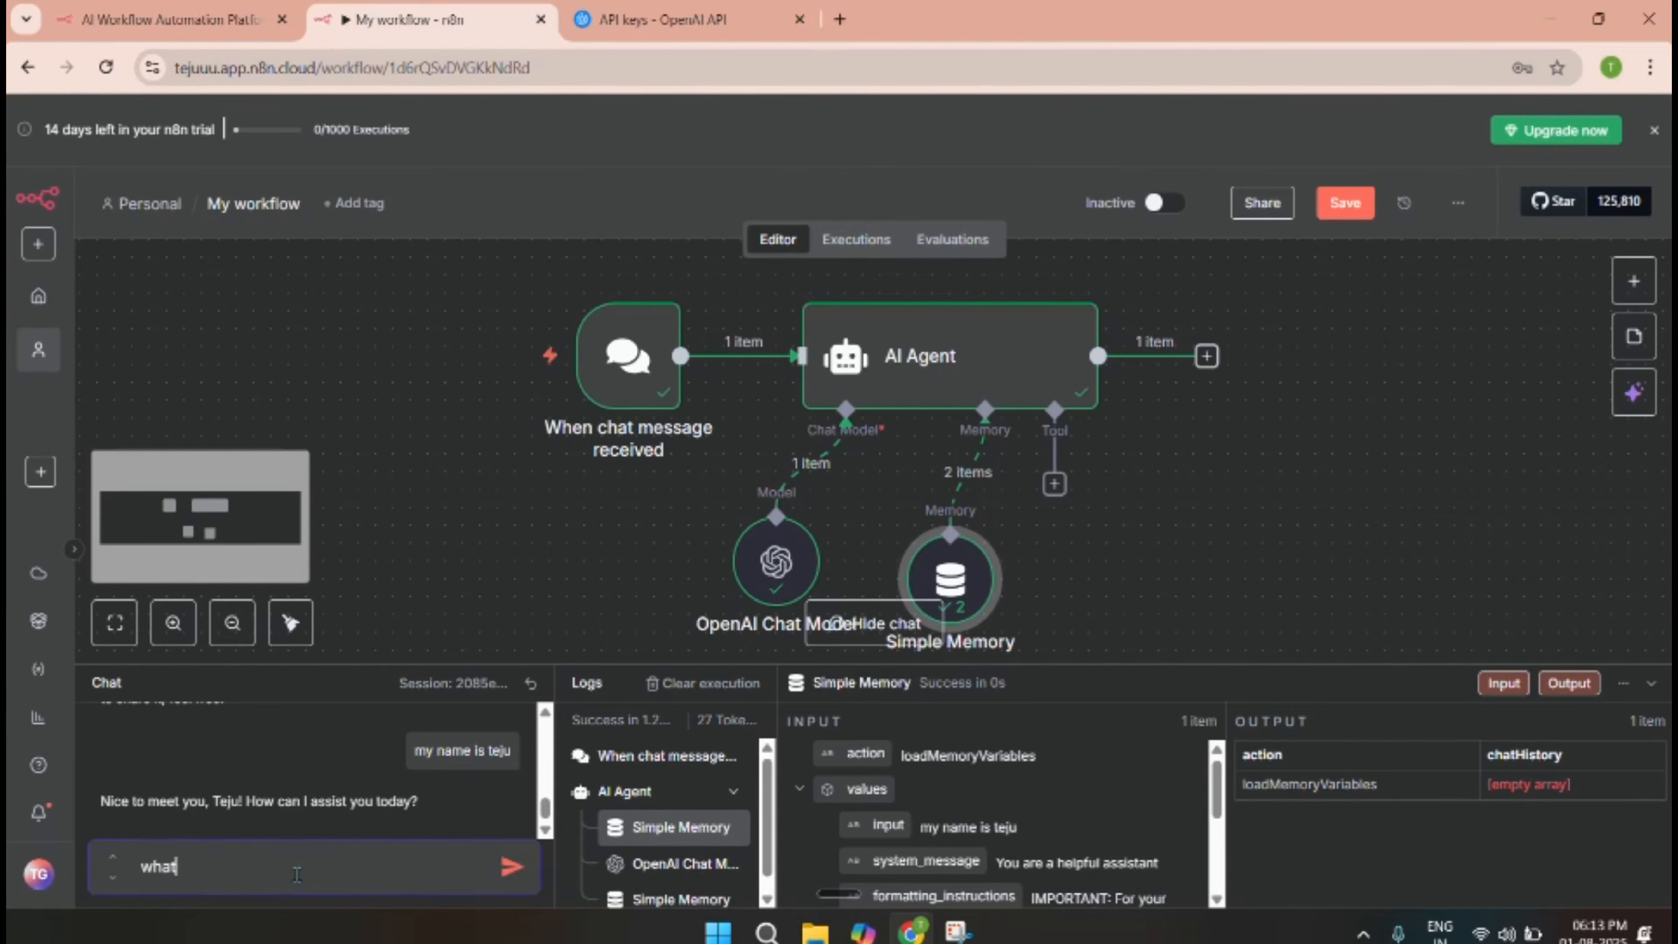
pyautogui.write(' is ai')
pyautogui.press('Return')
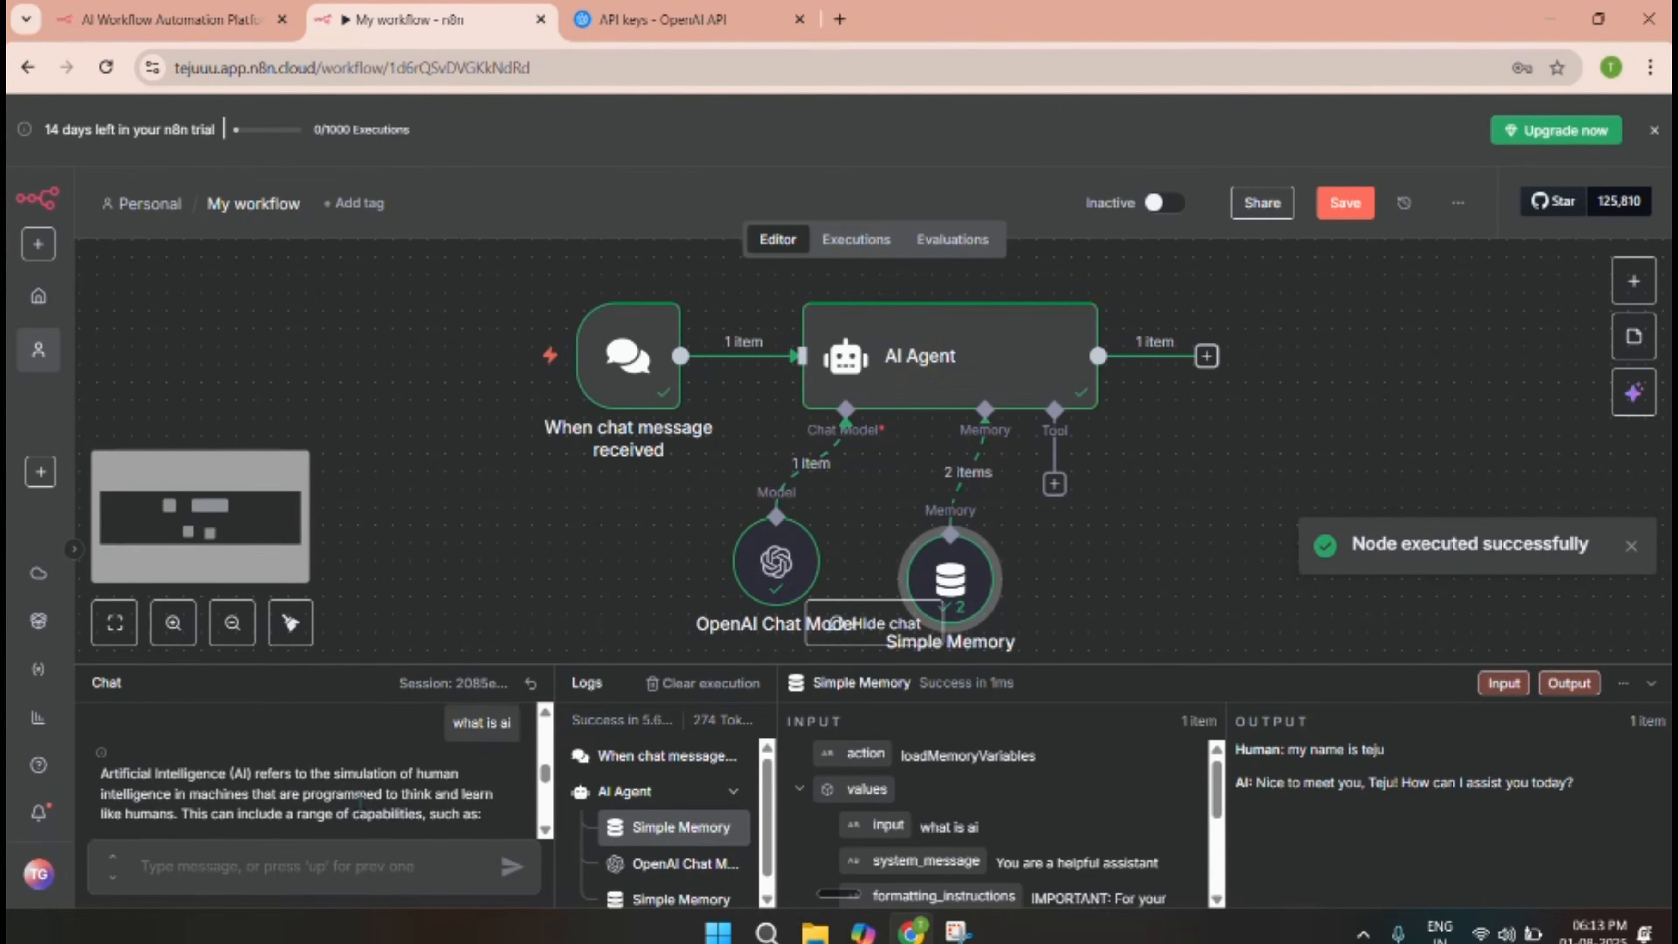
pyautogui.scroll(-5, 324, 806)
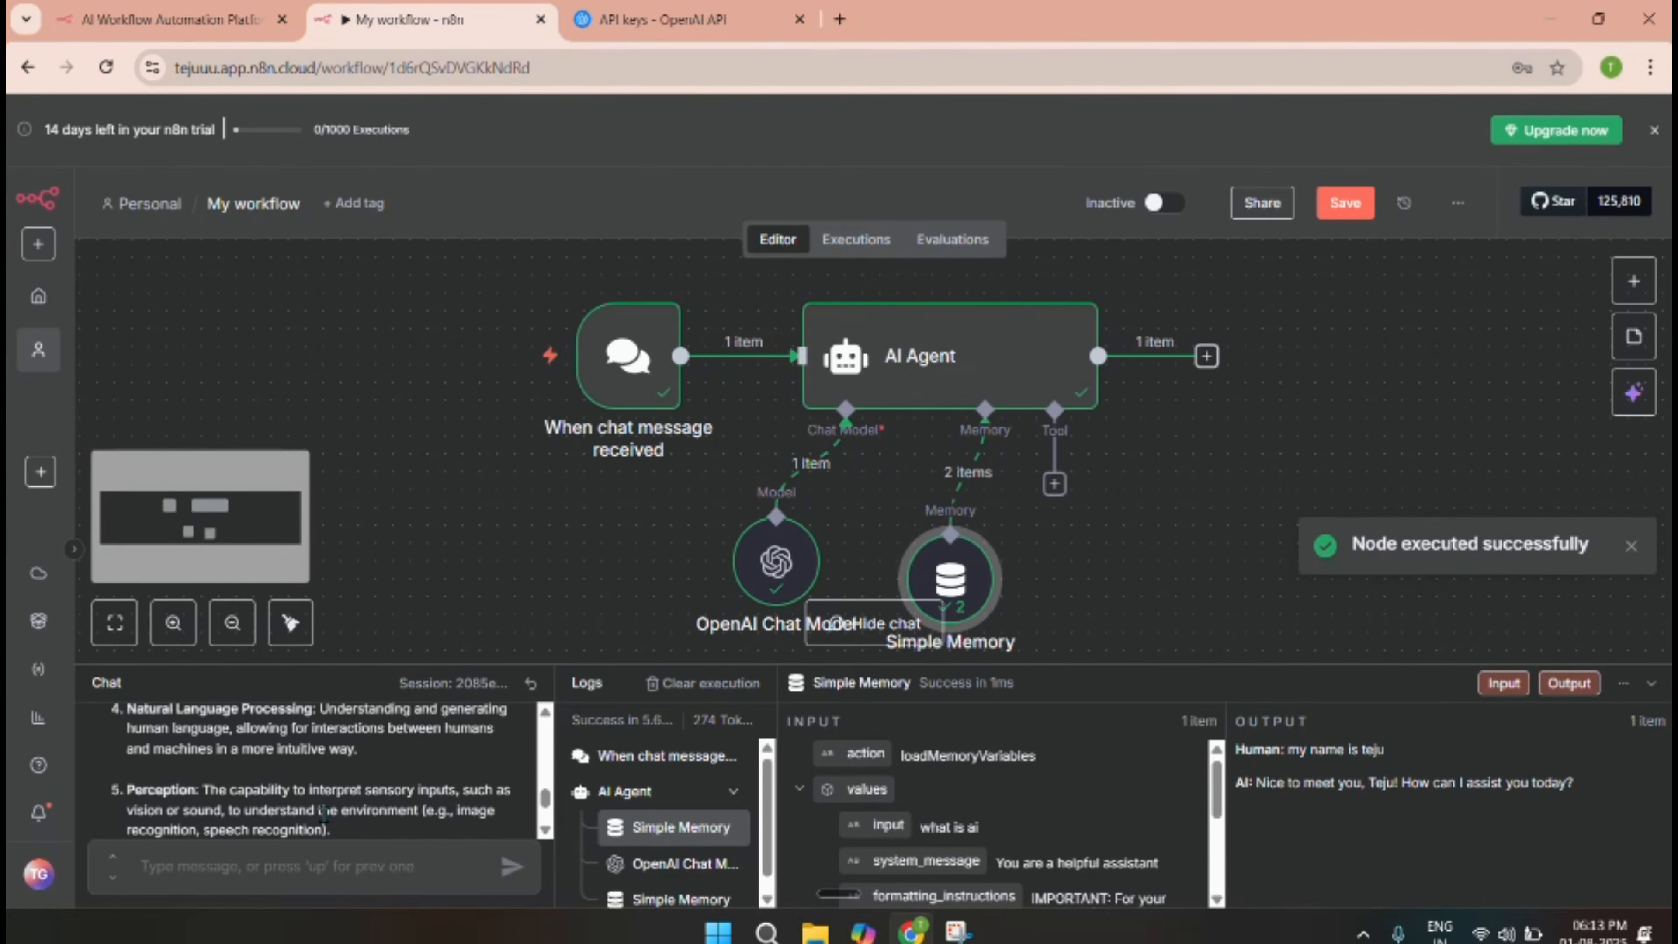
pyautogui.scroll(-3, 324, 812)
# Ask 'what is my name' to confirm the agent recalls it from memory.
pyautogui.click(284, 856)
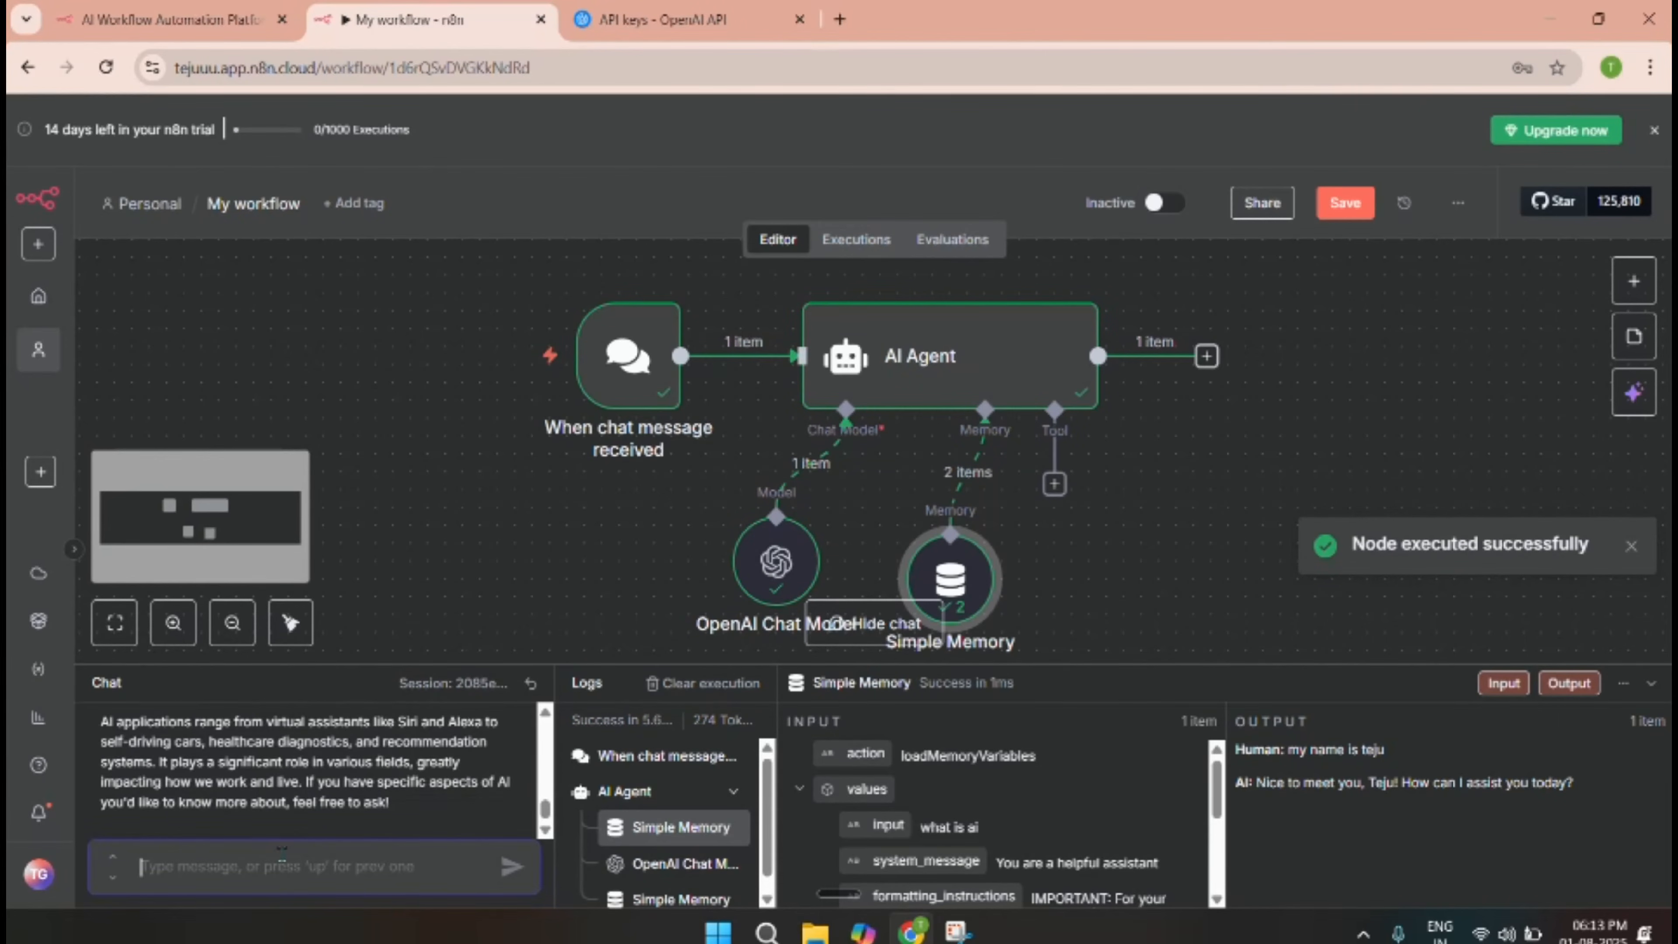
pyautogui.write('what is ')
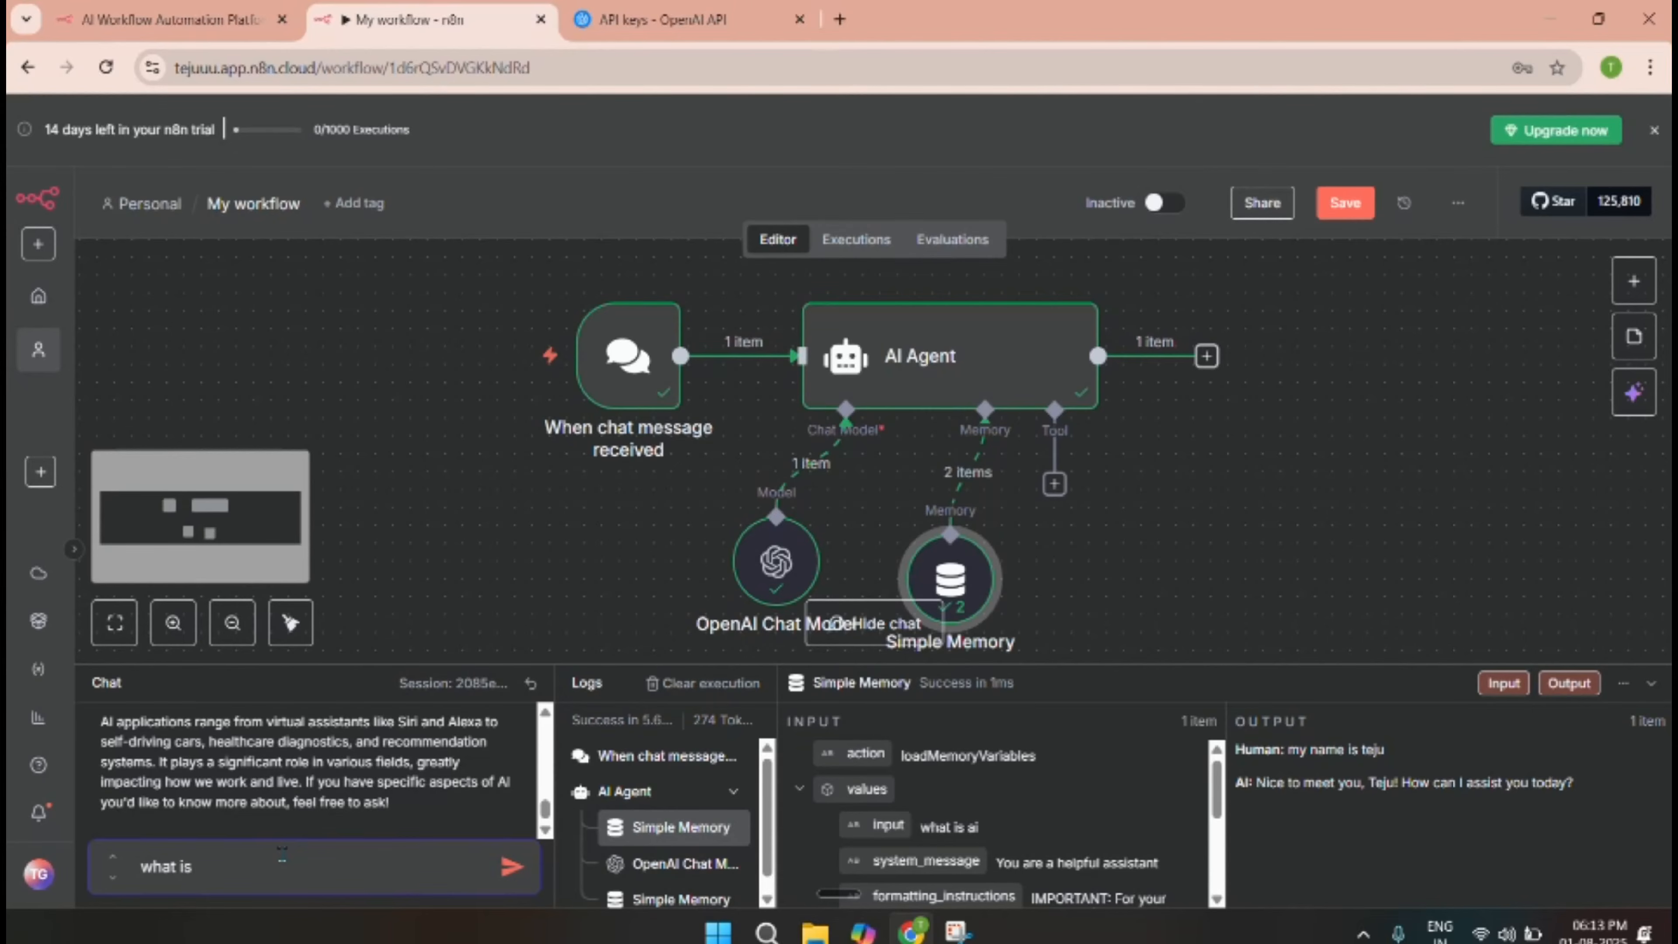
pyautogui.write('my name')
pyautogui.press('Return')
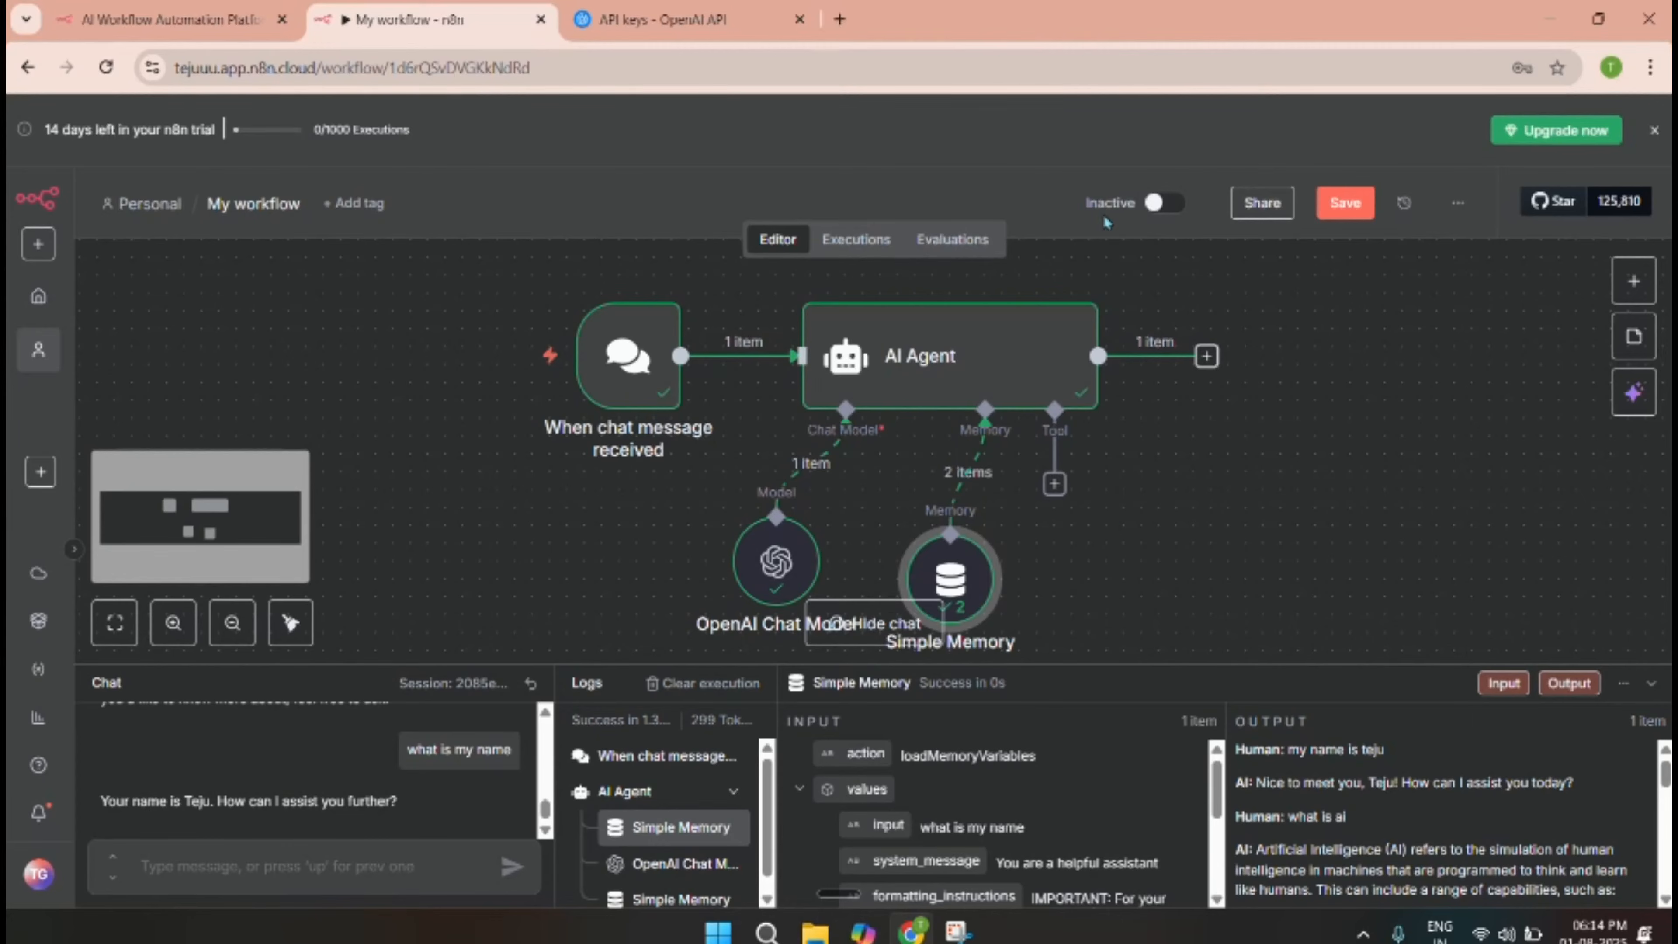
# Activate the workflow and enable Make Chat Publicly Available on the chat trigger.
pyautogui.click(1161, 206)
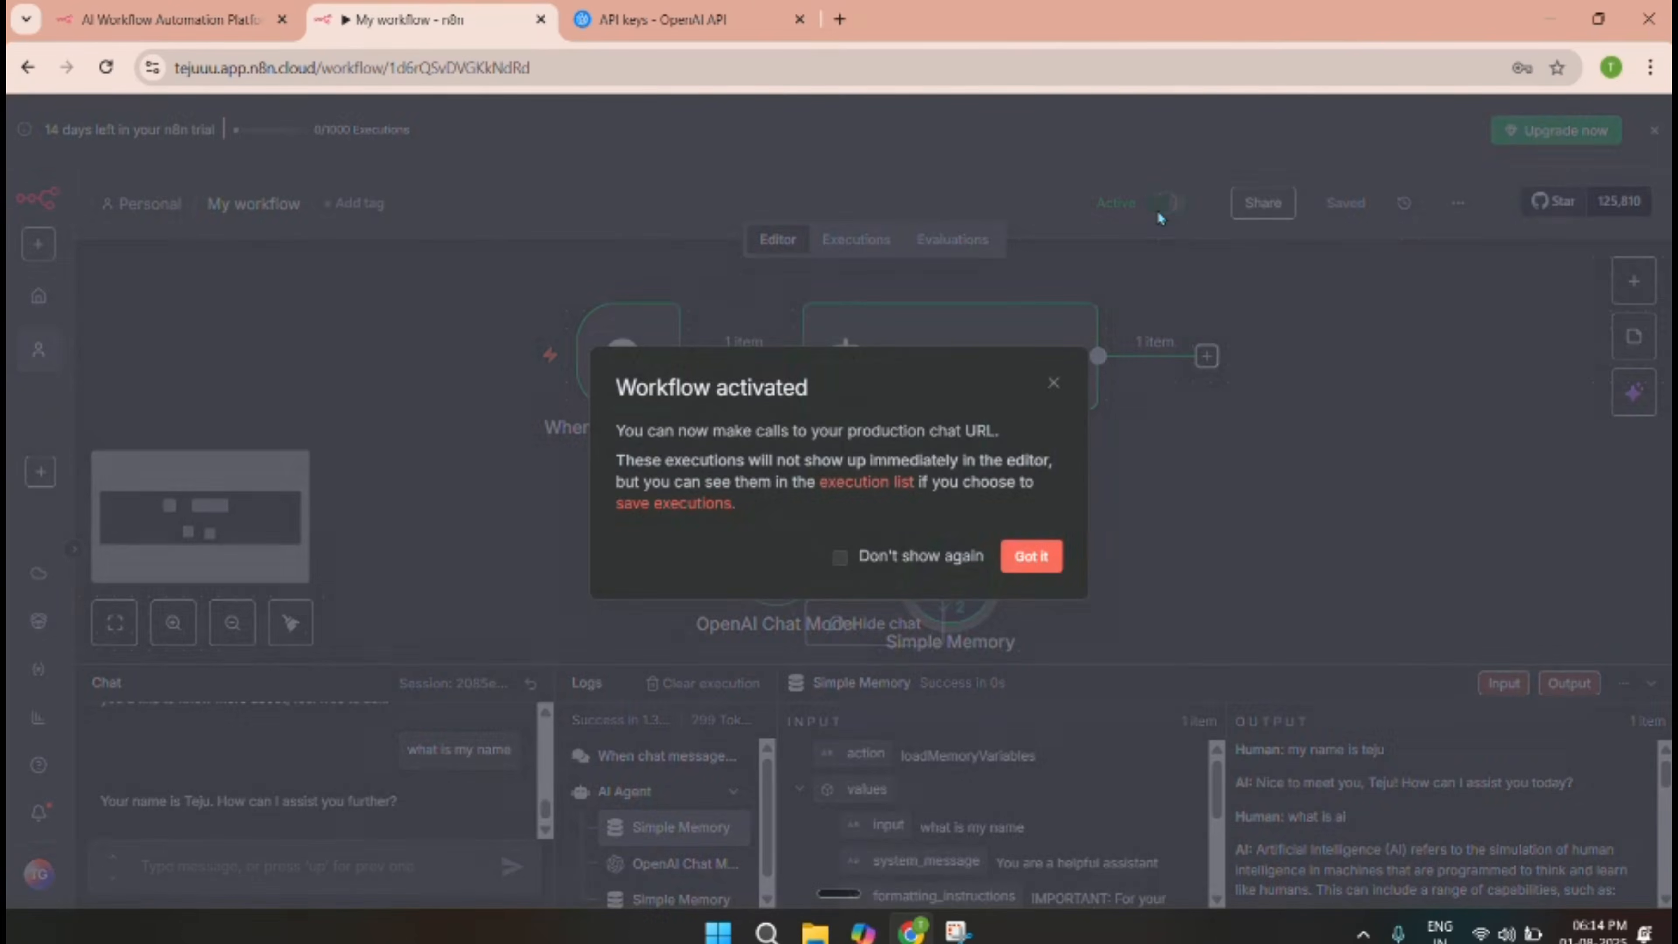
pyautogui.click(1032, 557)
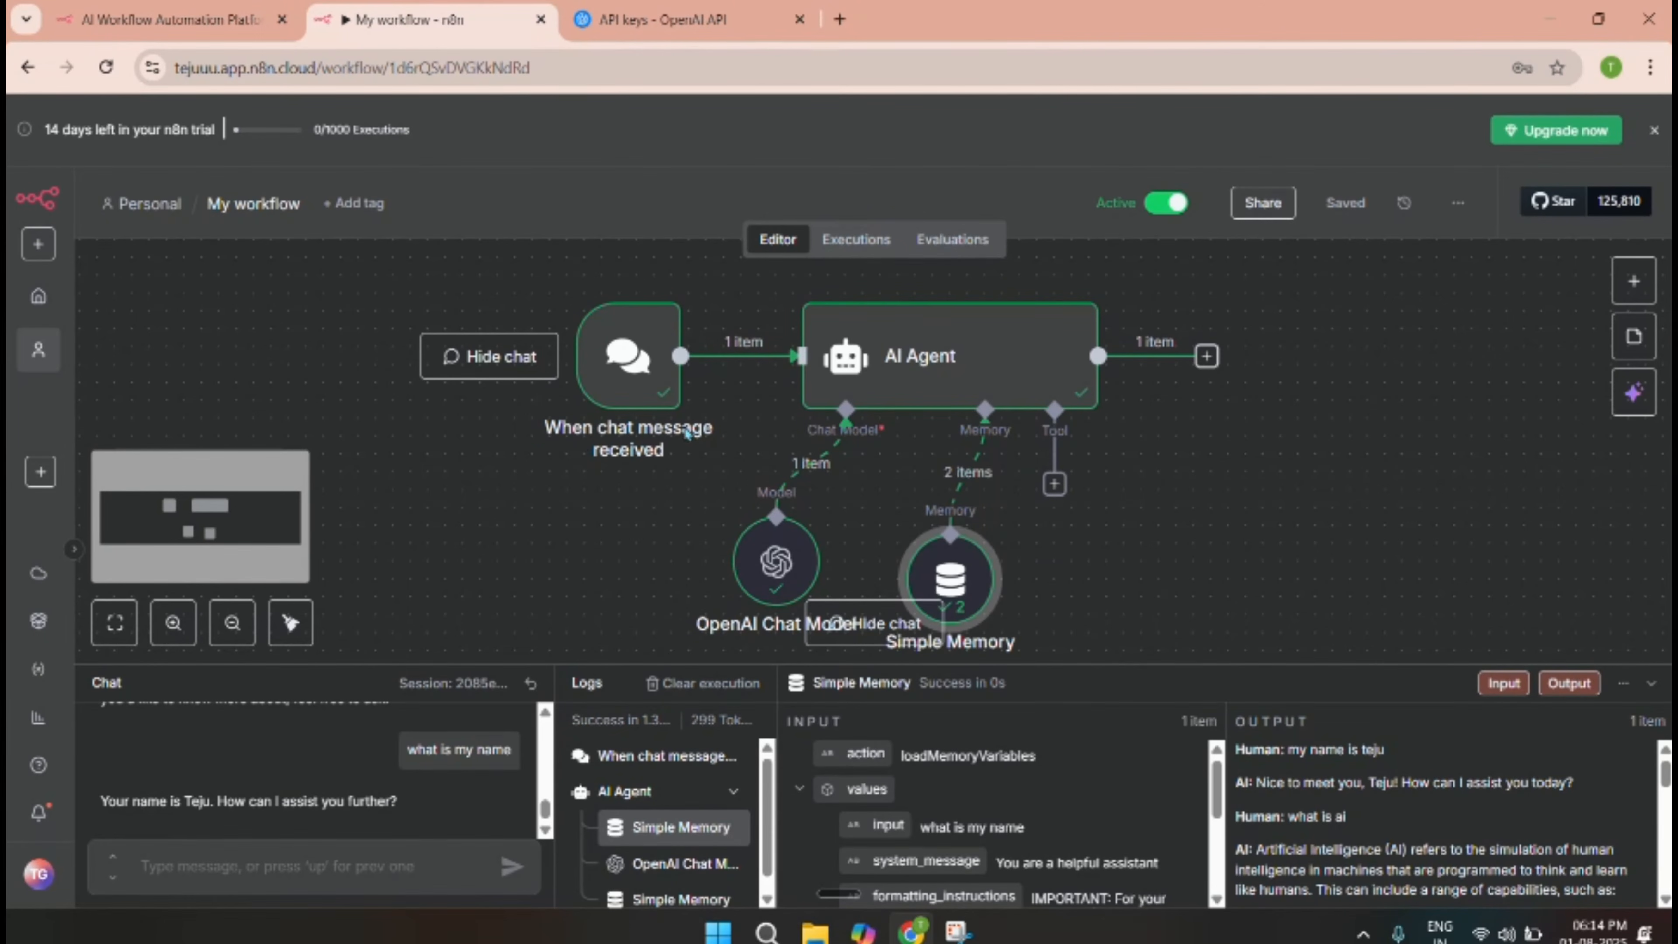
pyautogui.doubleClick(646, 378)
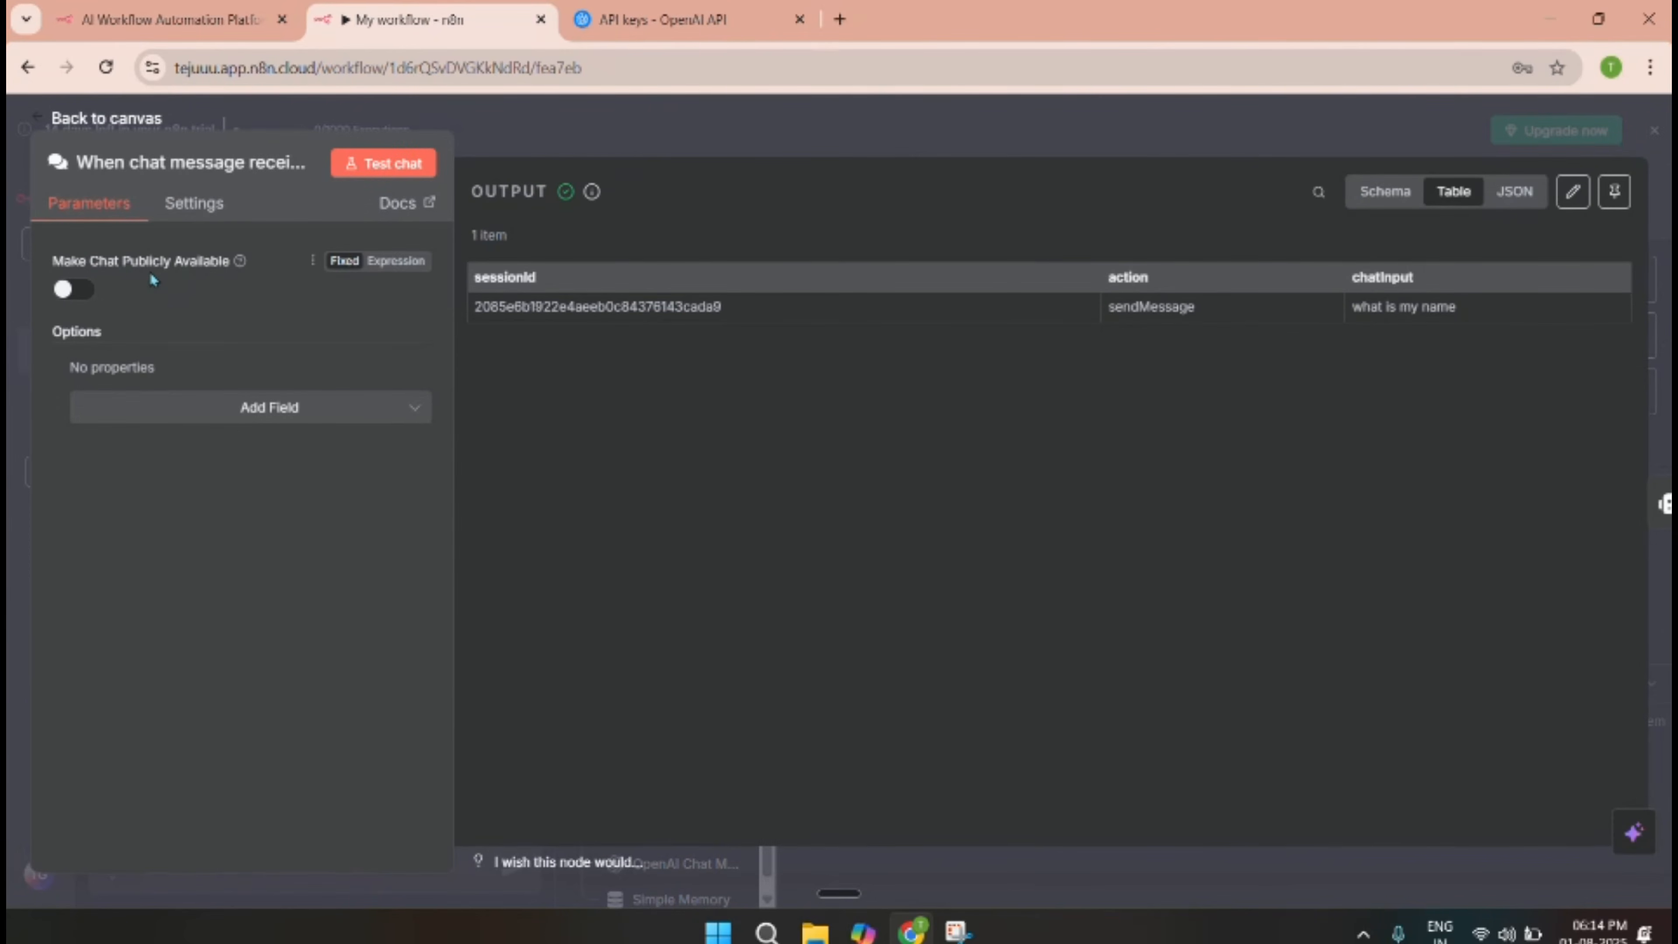
pyautogui.click(70, 292)
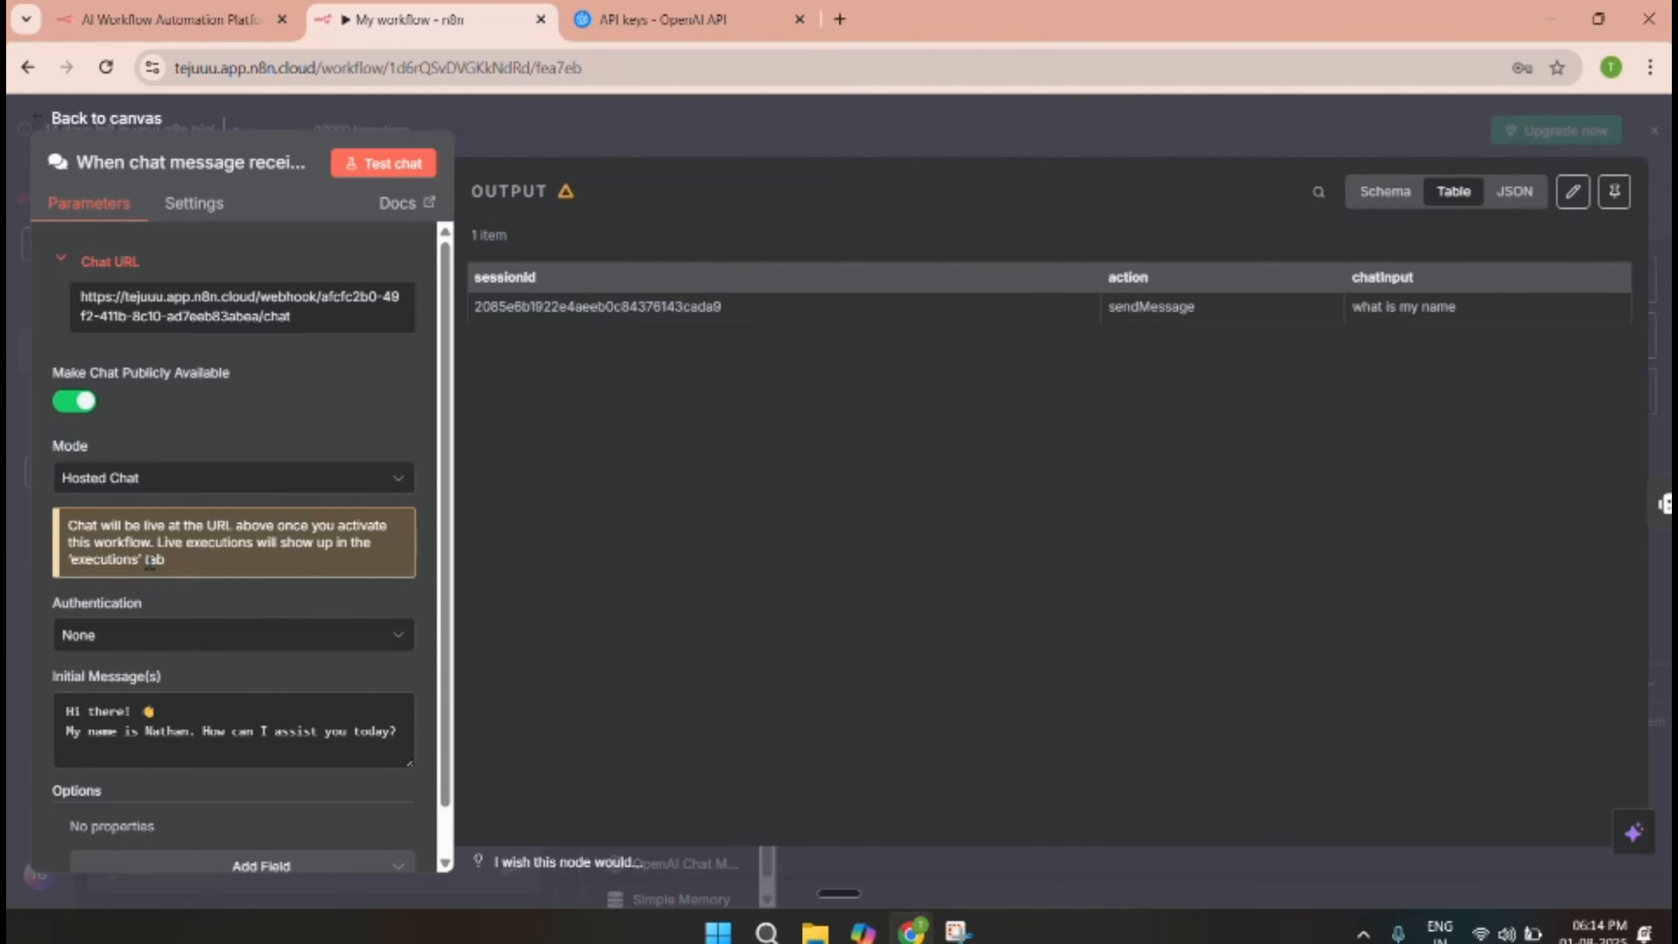
pyautogui.scroll(-1, 132, 495)
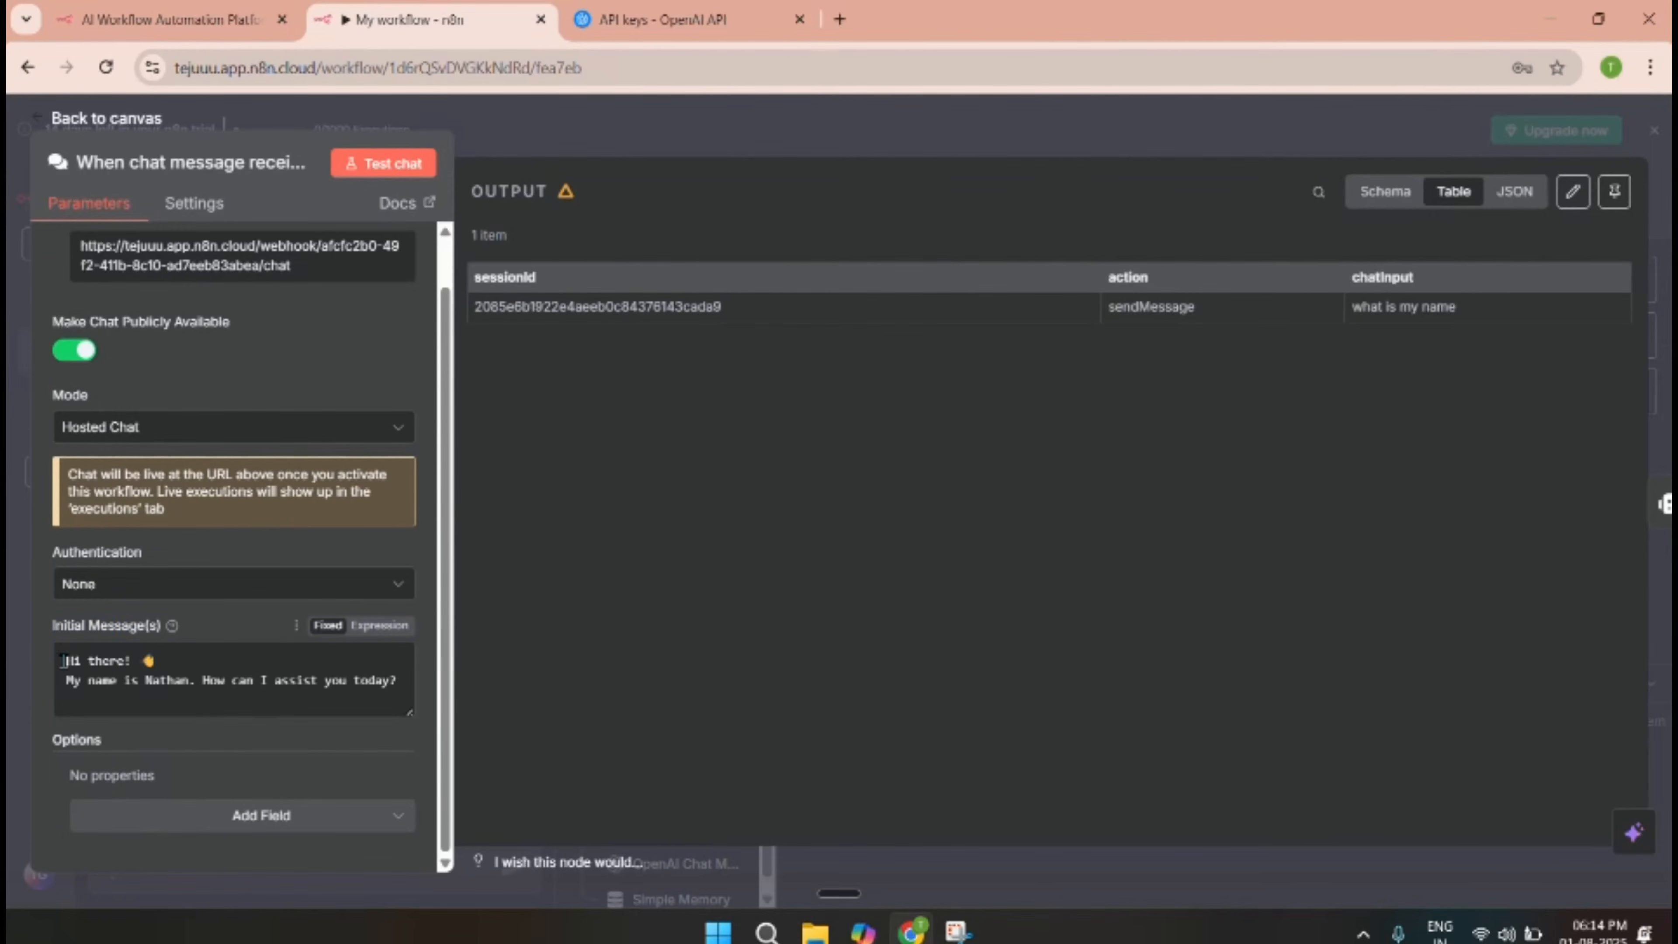
pyautogui.moveTo(66, 659); pyautogui.dragTo(370, 702)
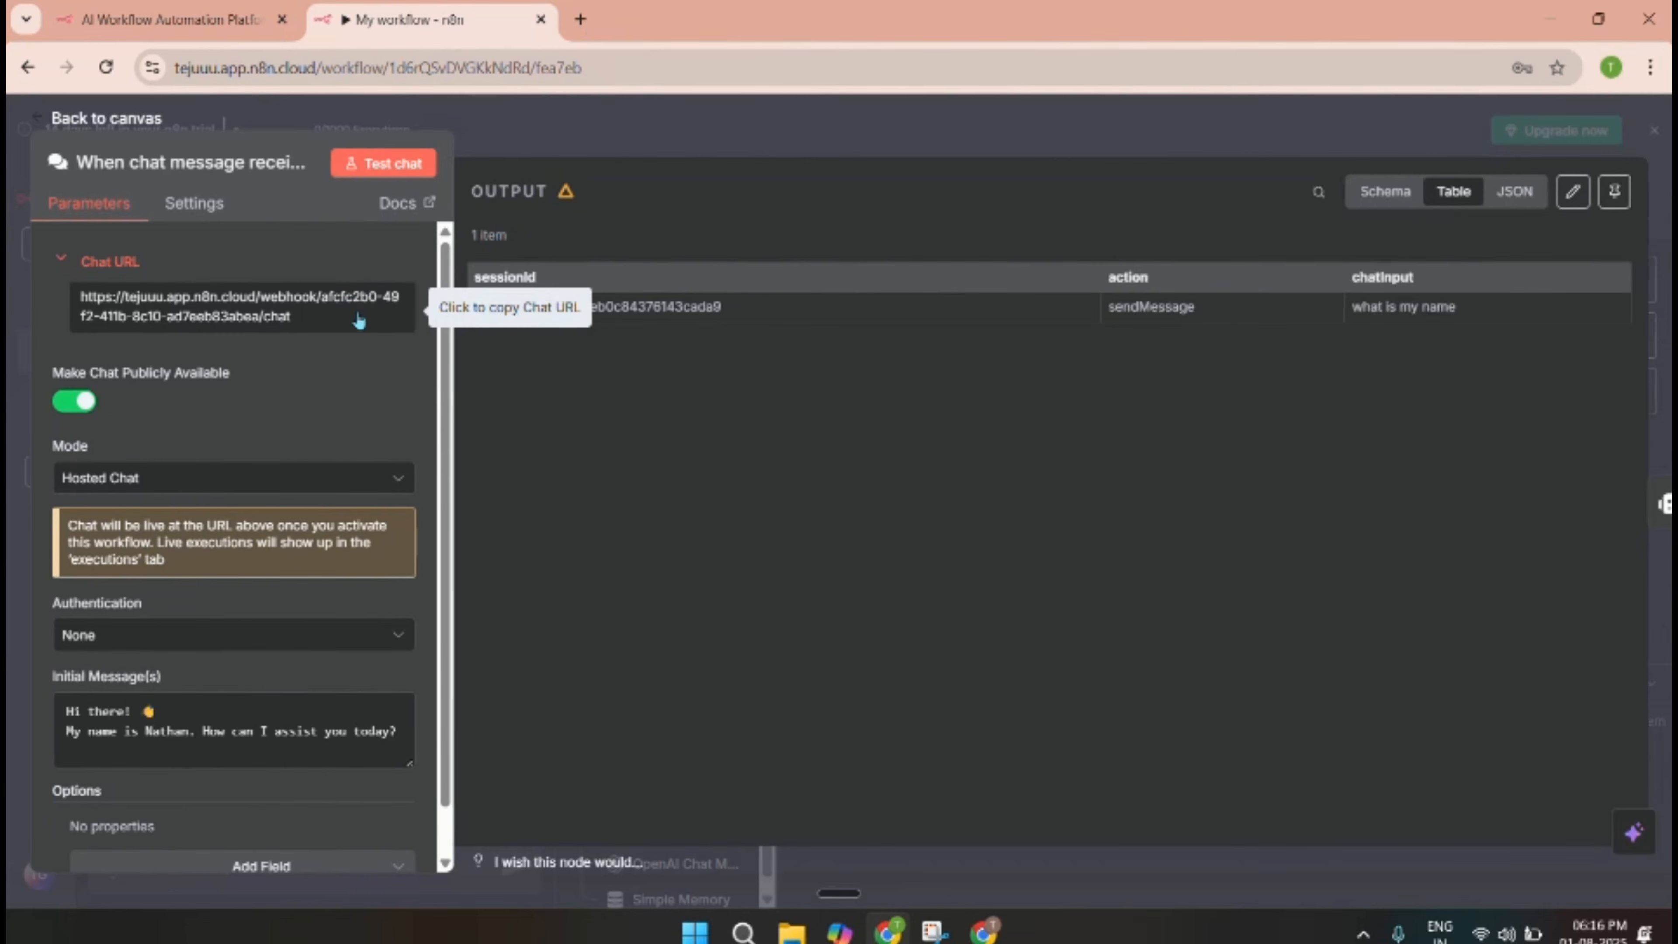
# Load the public chat URL in a new tab and send 'hello' plus the user's name.
pyautogui.click(584, 19)
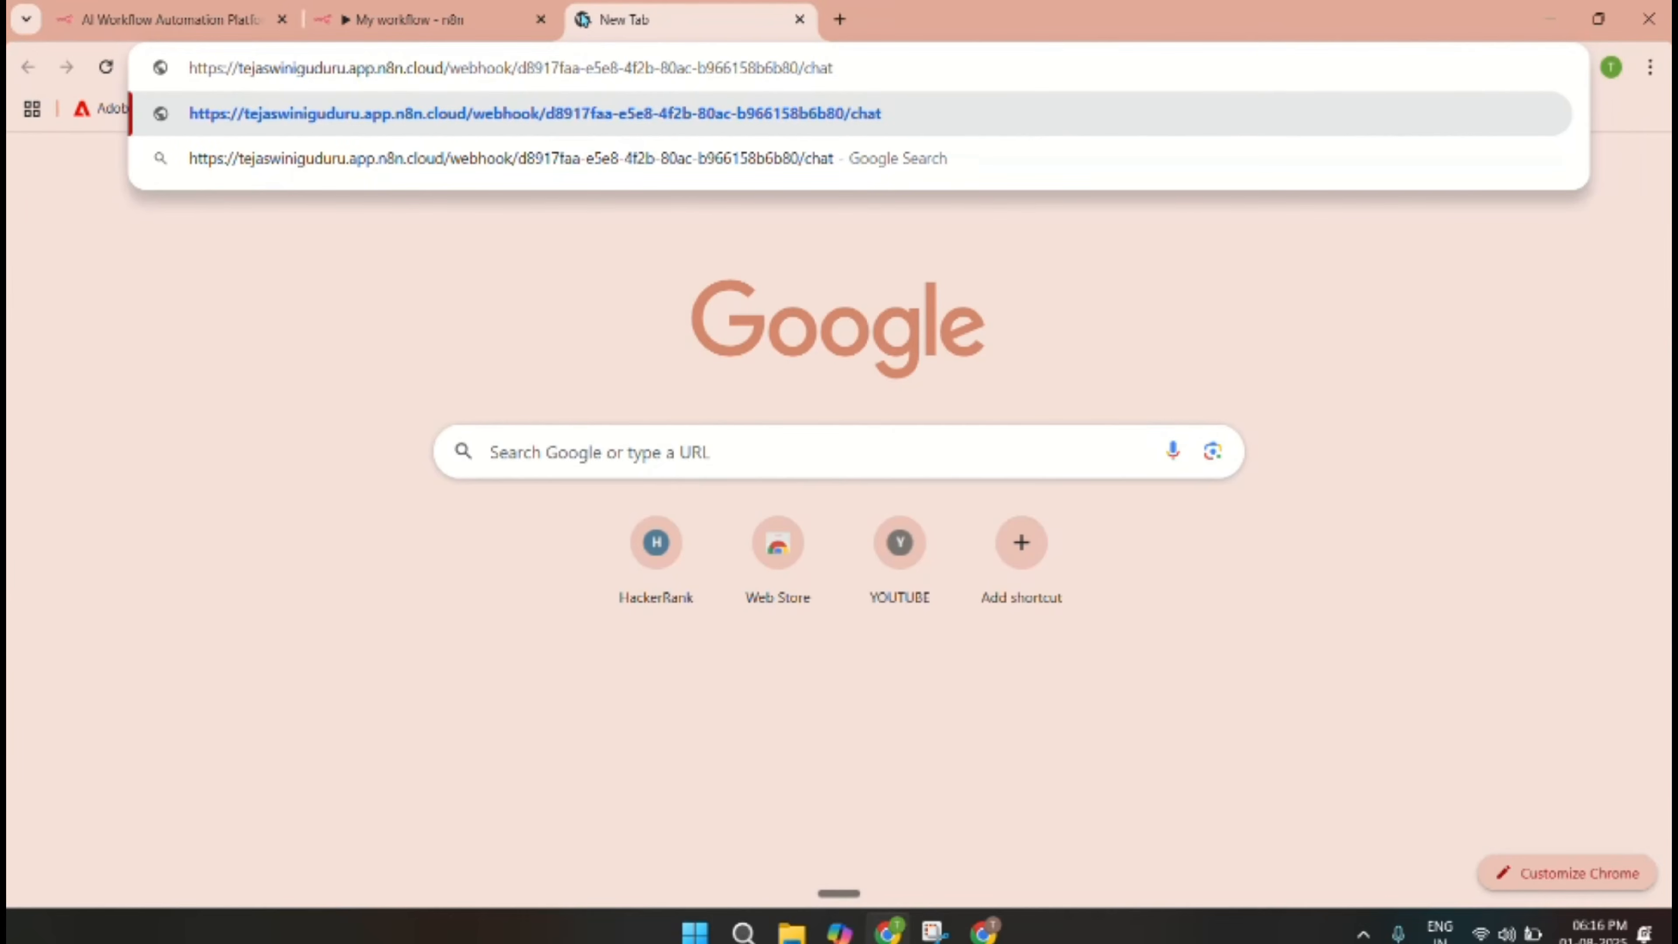
pyautogui.press('Return')
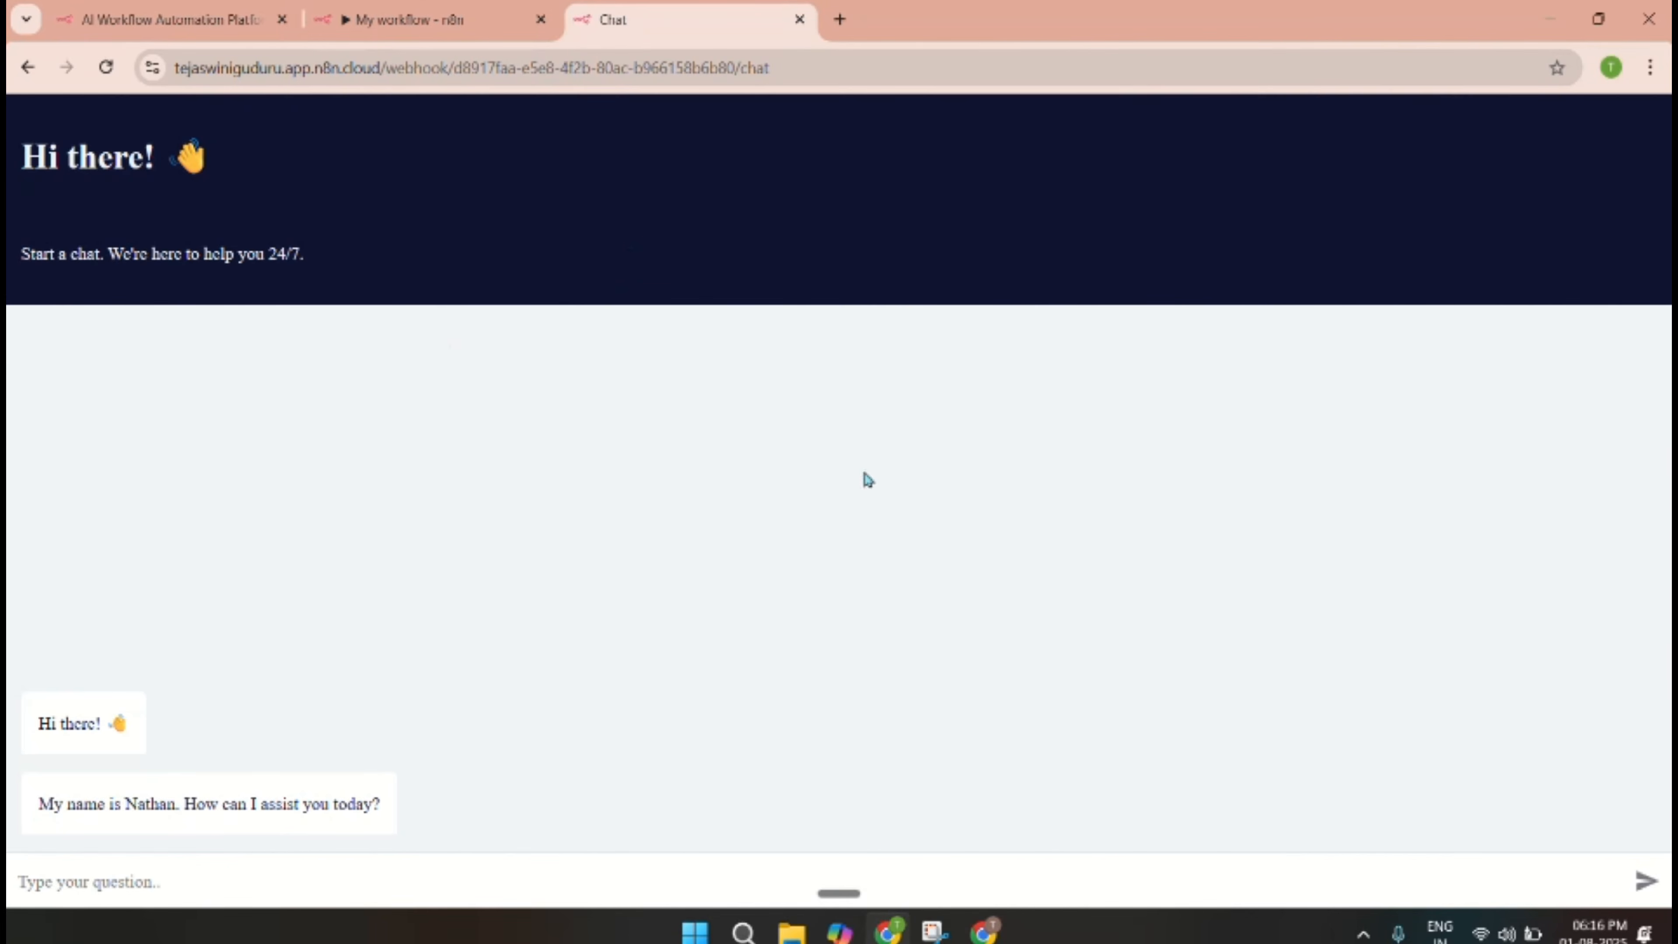
pyautogui.click(151, 890)
pyautogui.write('hello')
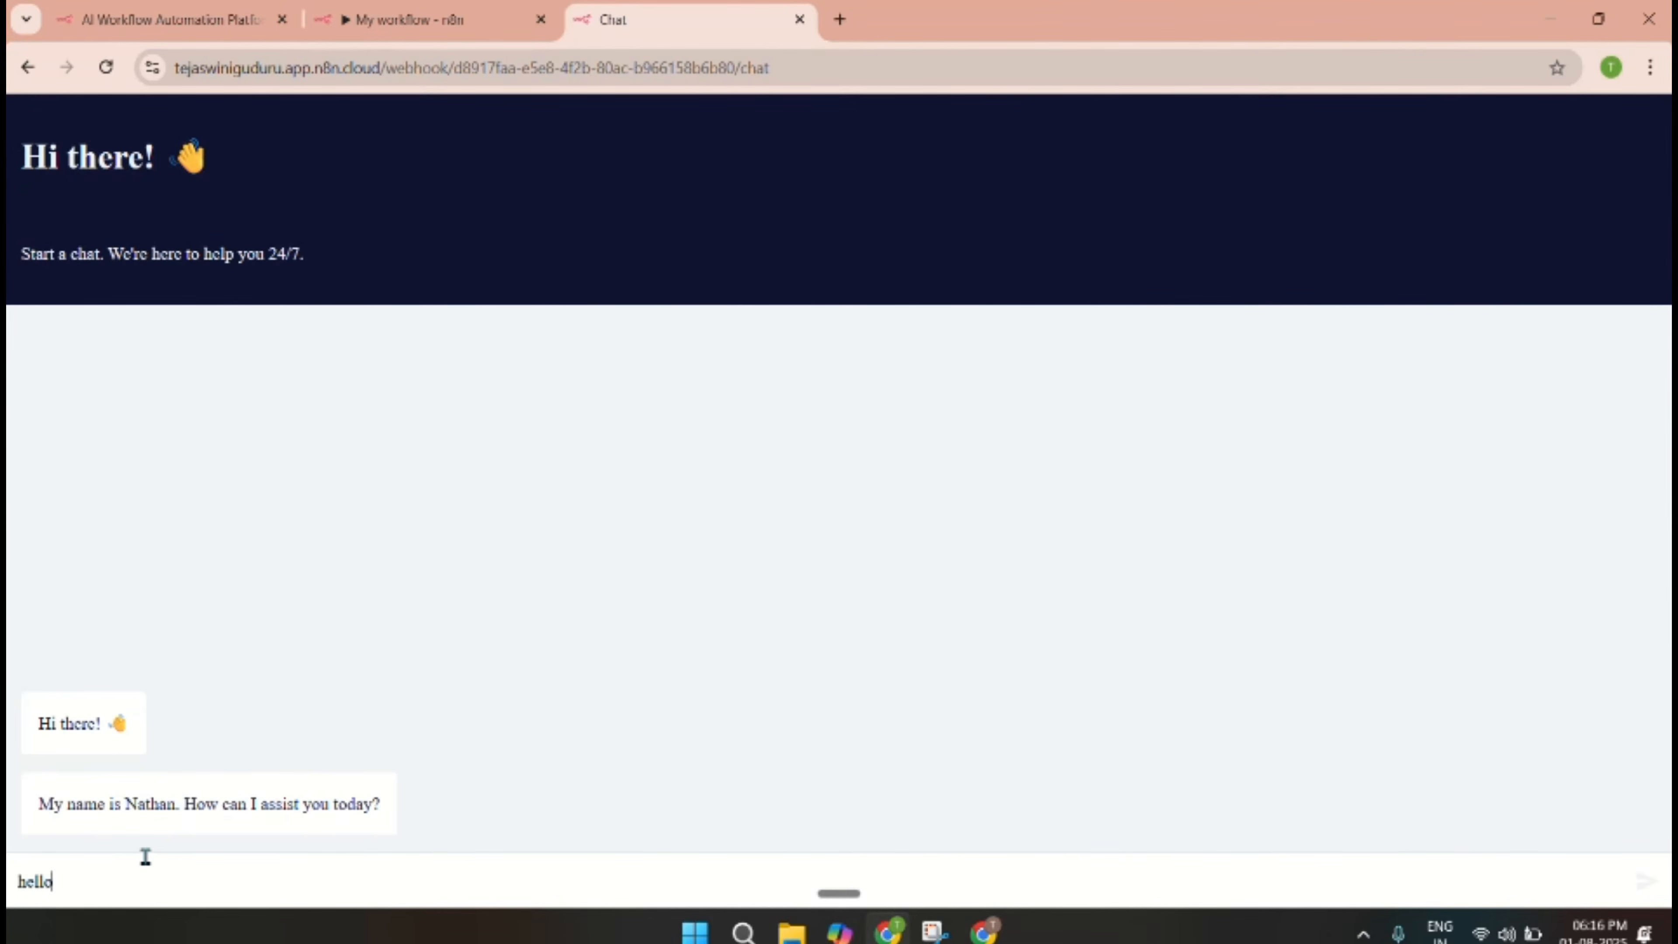
pyautogui.press('Return')
pyautogui.click(180, 899)
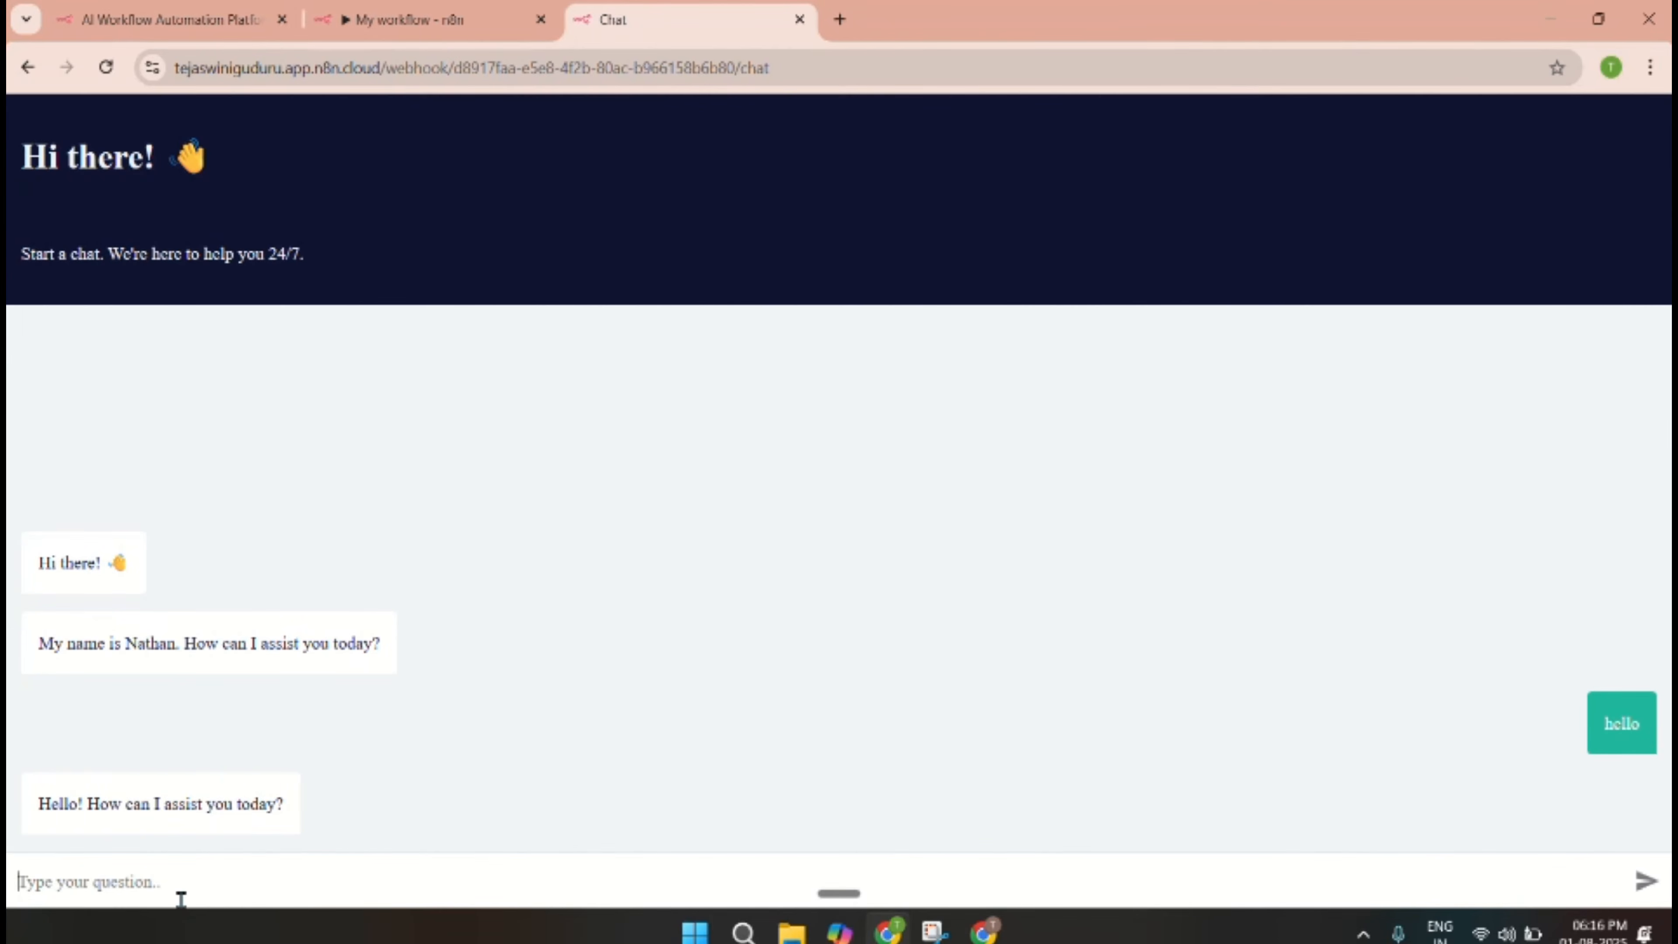
pyautogui.write('my name is teju')
pyautogui.press('Return')
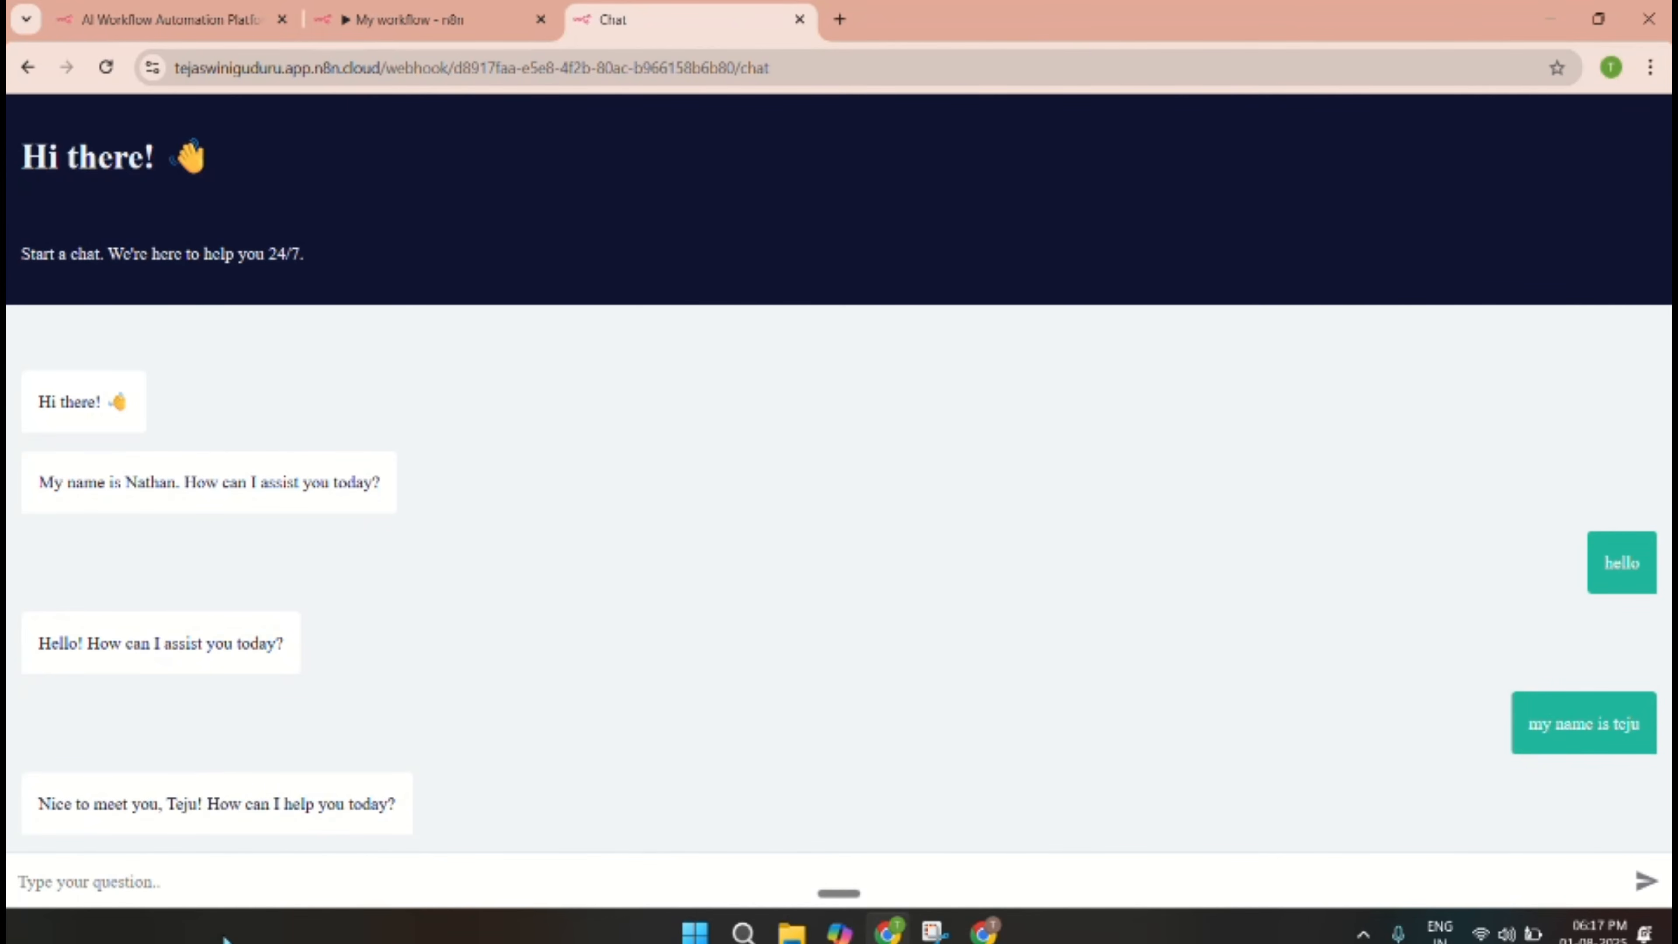
# Request 'addition of two numbers in python' in the hosted chat, review the reply, and return to the editor.
pyautogui.write('wr')
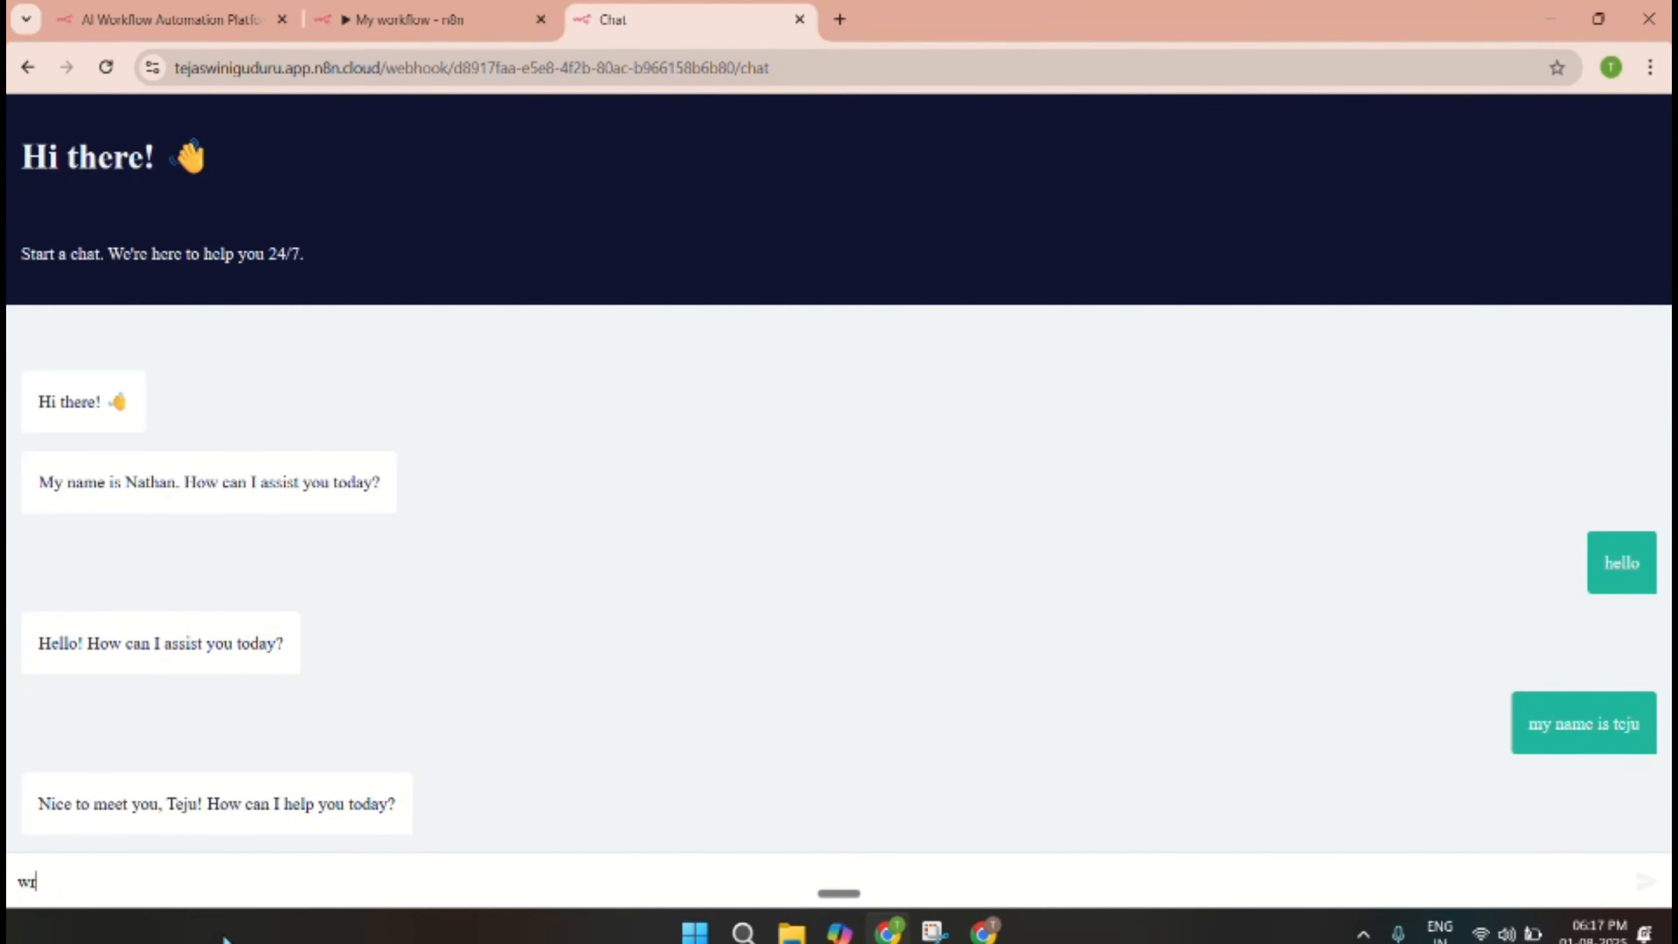
pyautogui.write('ite me a')
pyautogui.press('BackSpace')
pyautogui.write('ddition of two numbe')
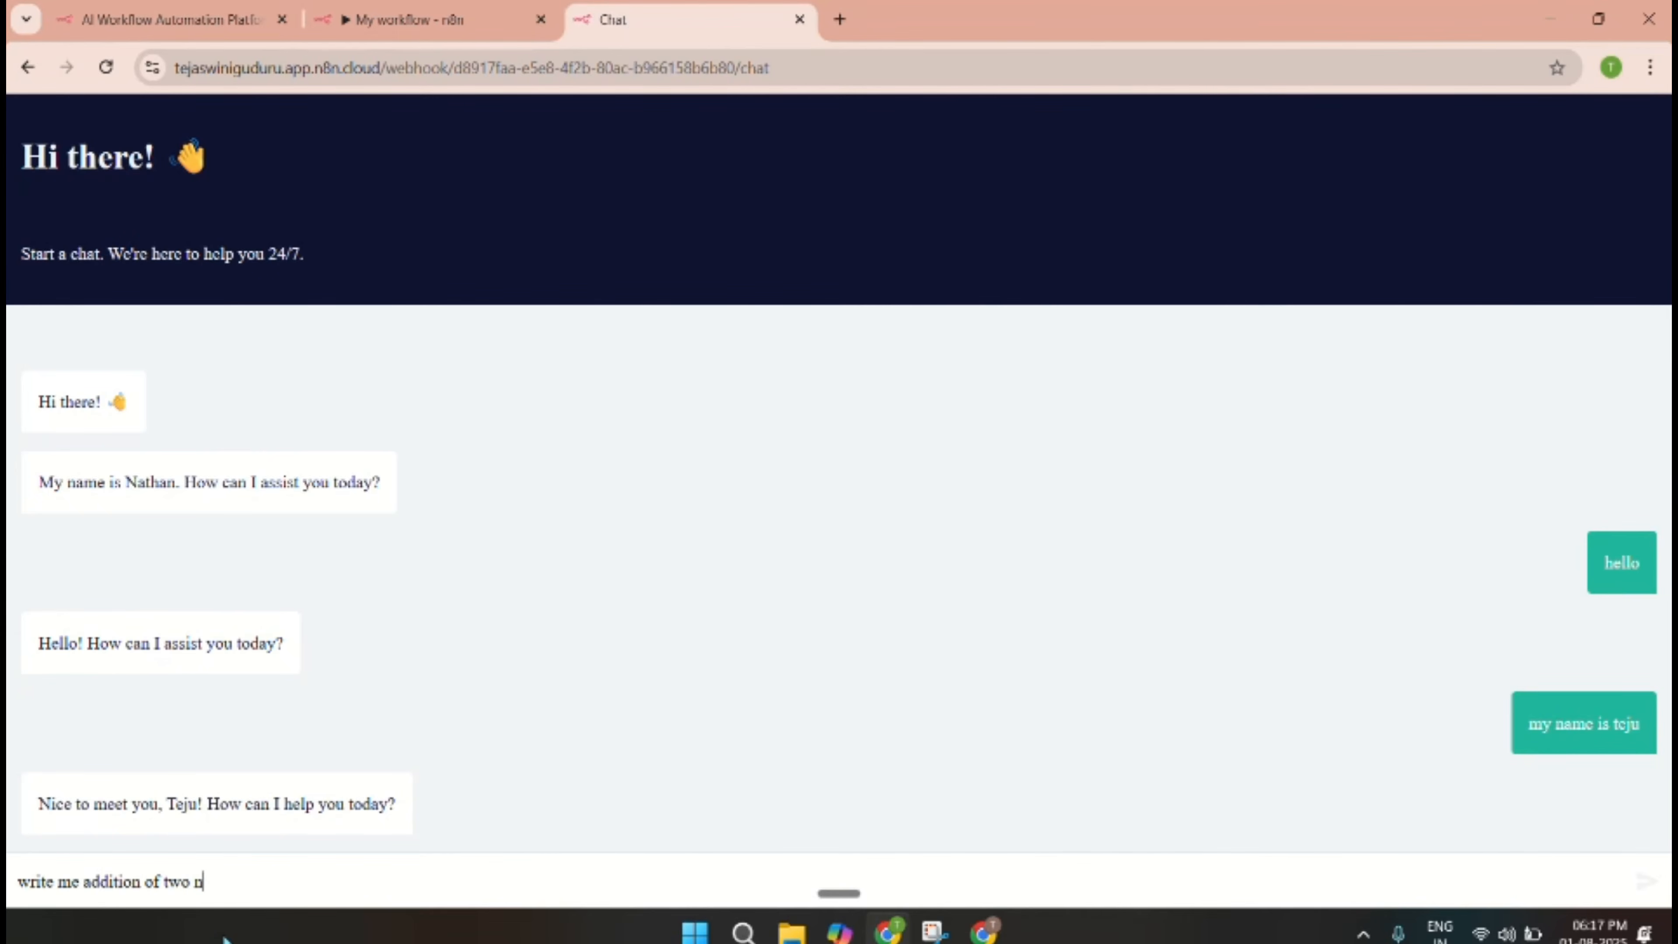
pyautogui.write('rs')
pyautogui.write(' in p')
pyautogui.write('ytho')
pyautogui.write('n')
pyautogui.press('Return')
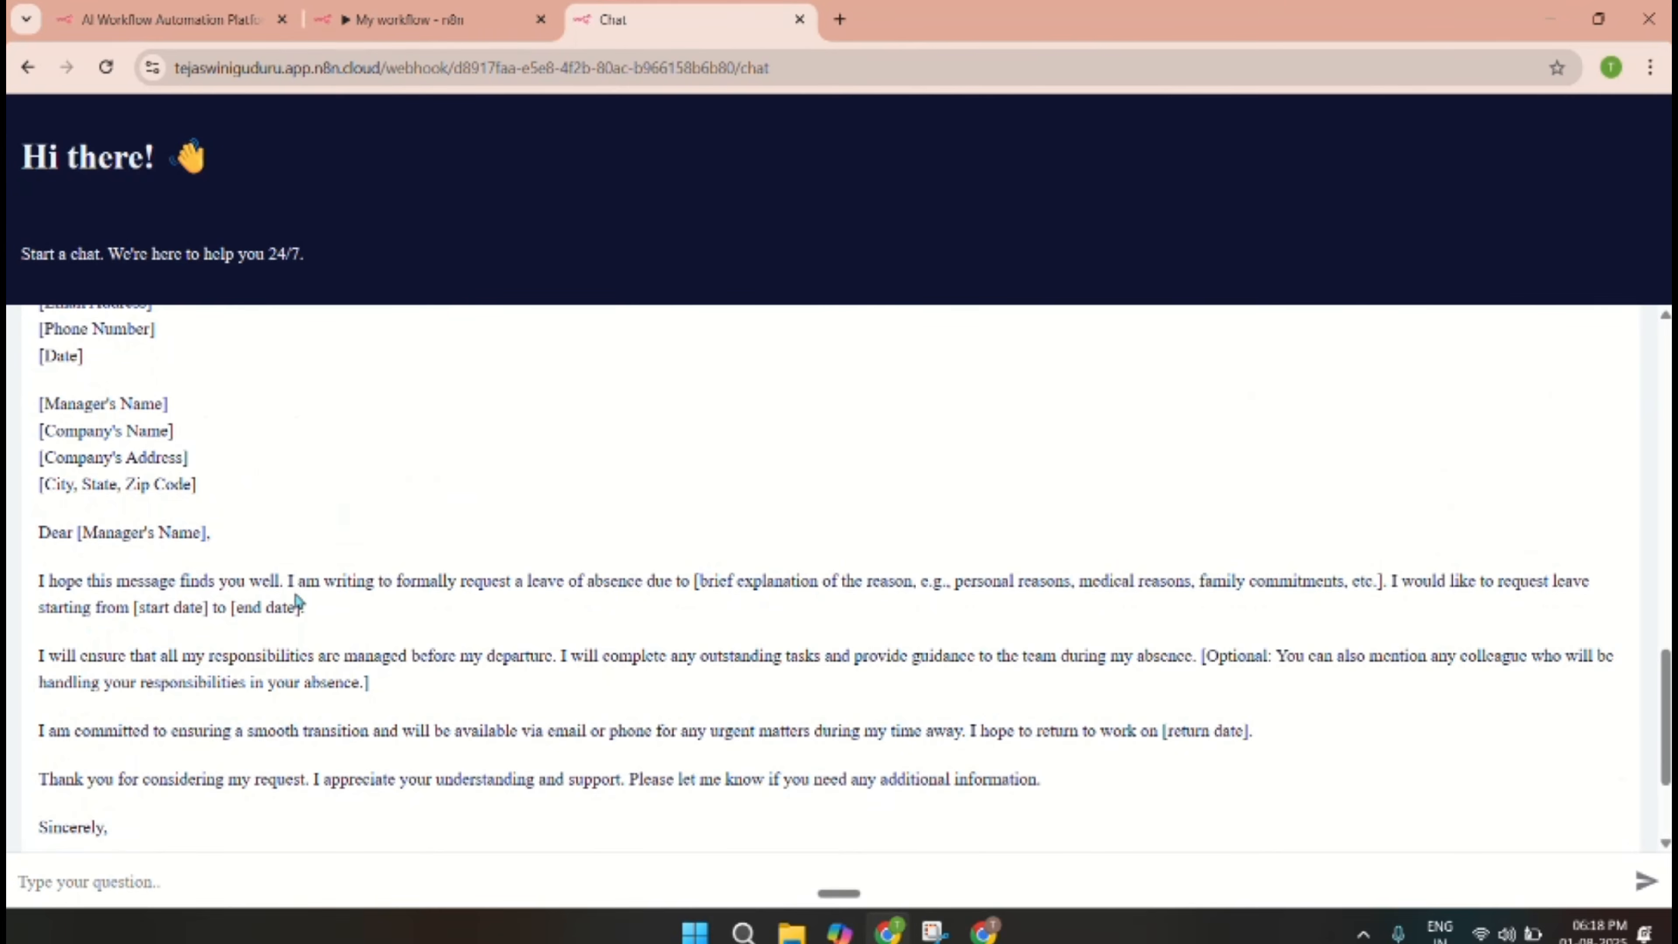
pyautogui.scroll(5, 295, 601)
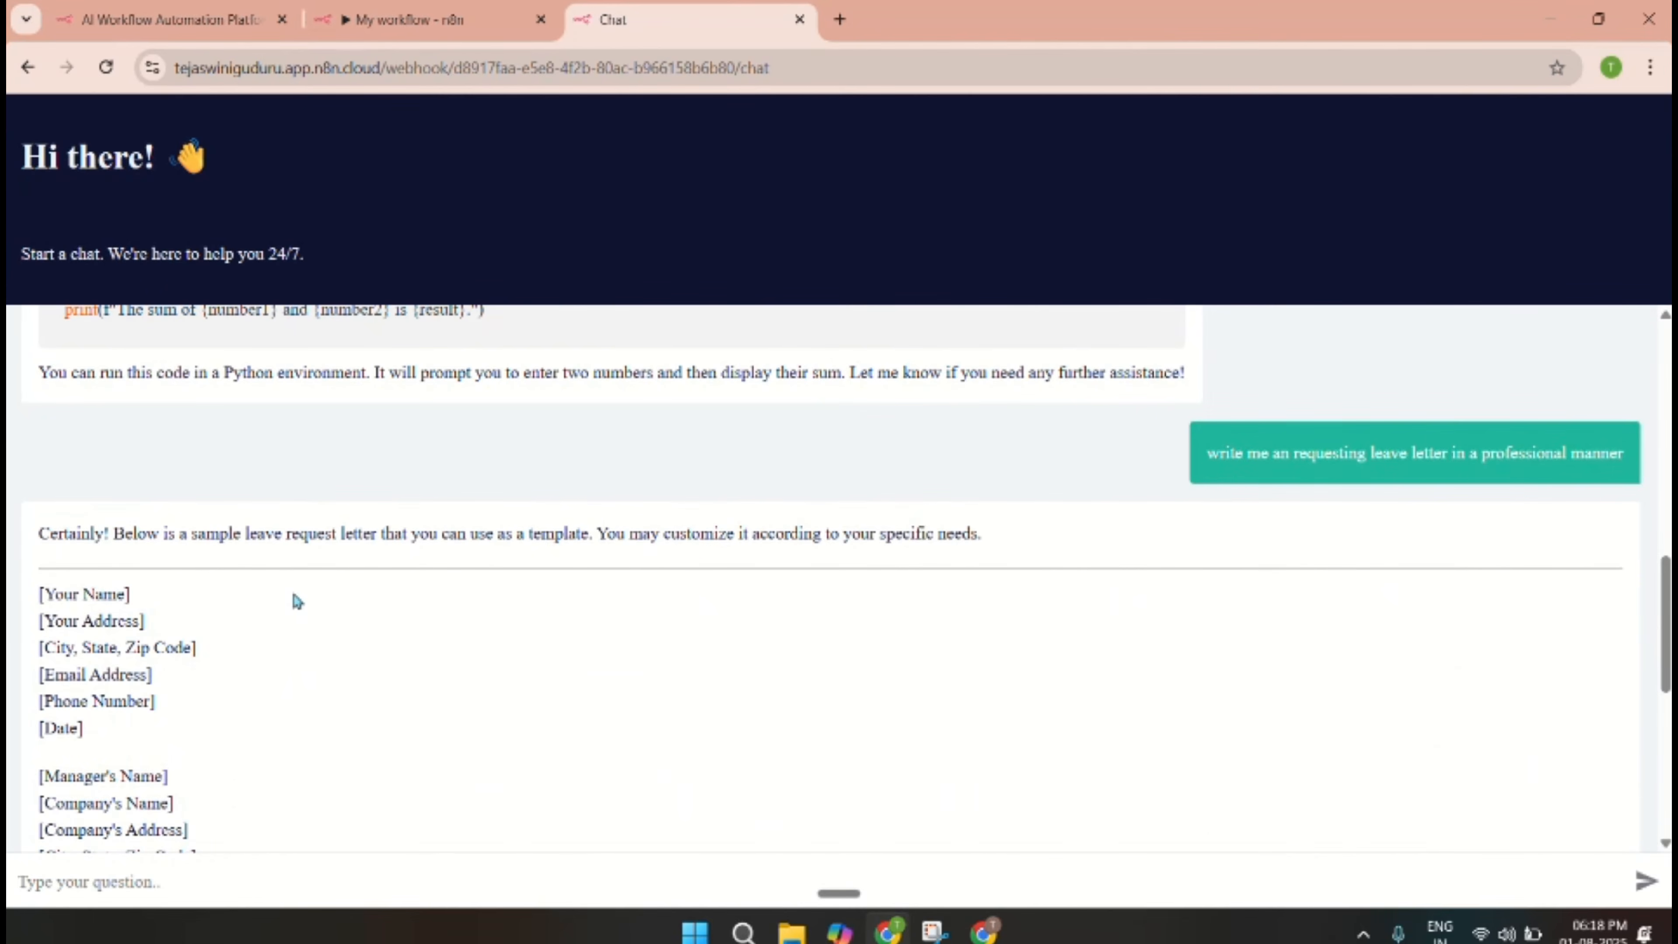
pyautogui.scroll(-8, 296, 601)
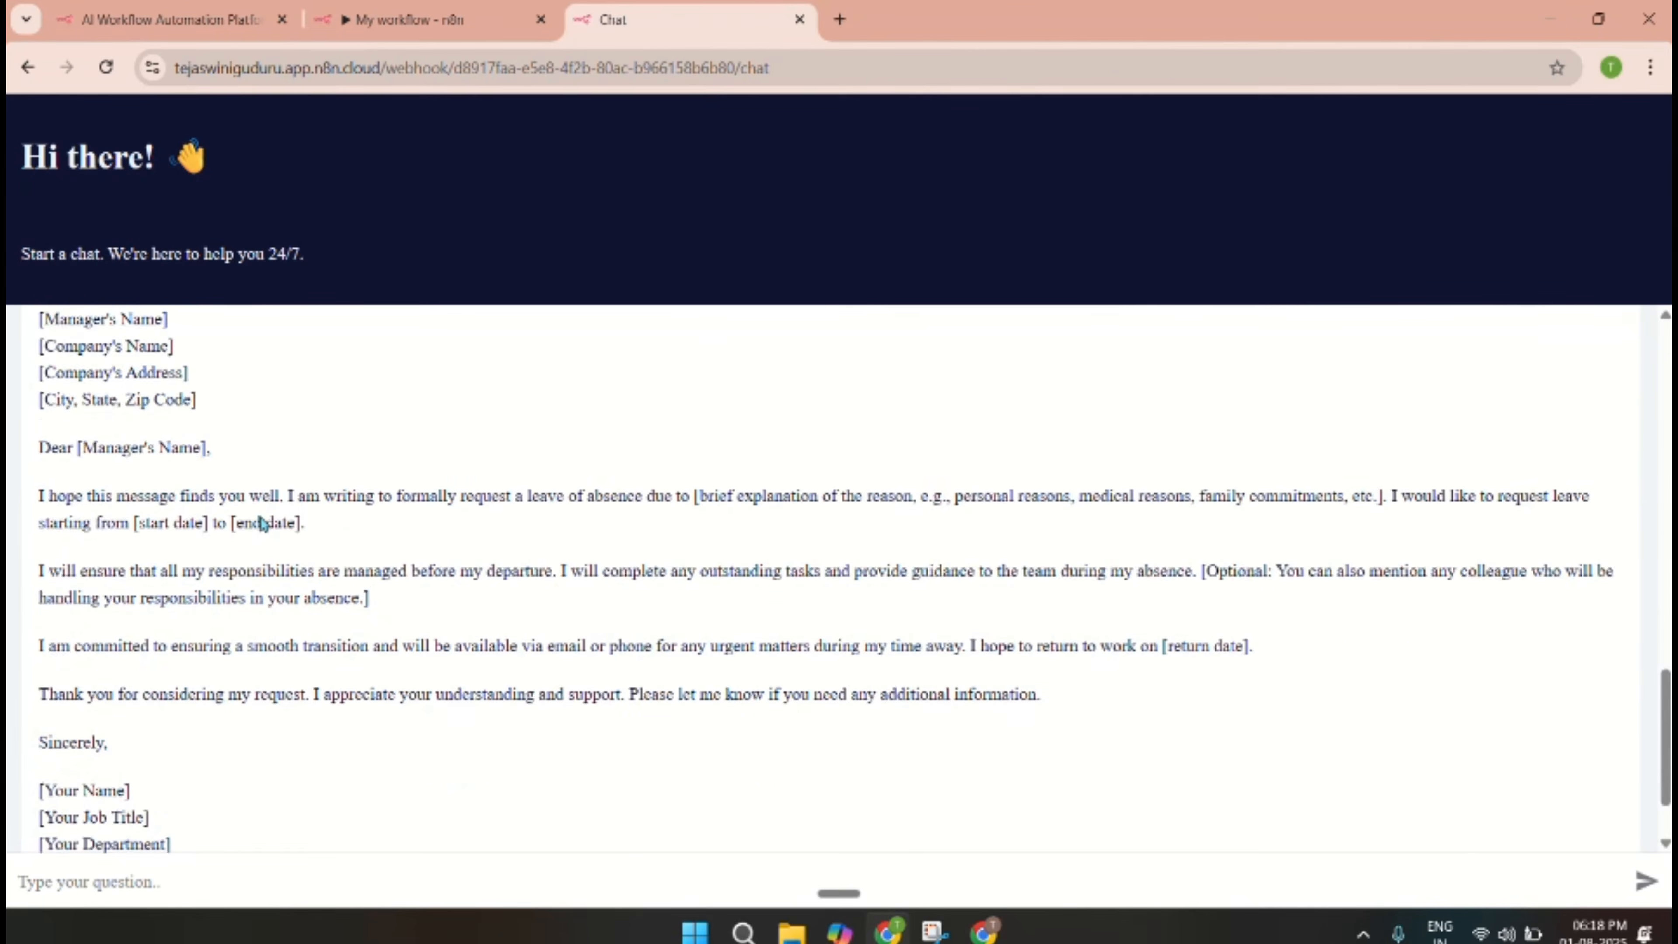
pyautogui.click(423, 19)
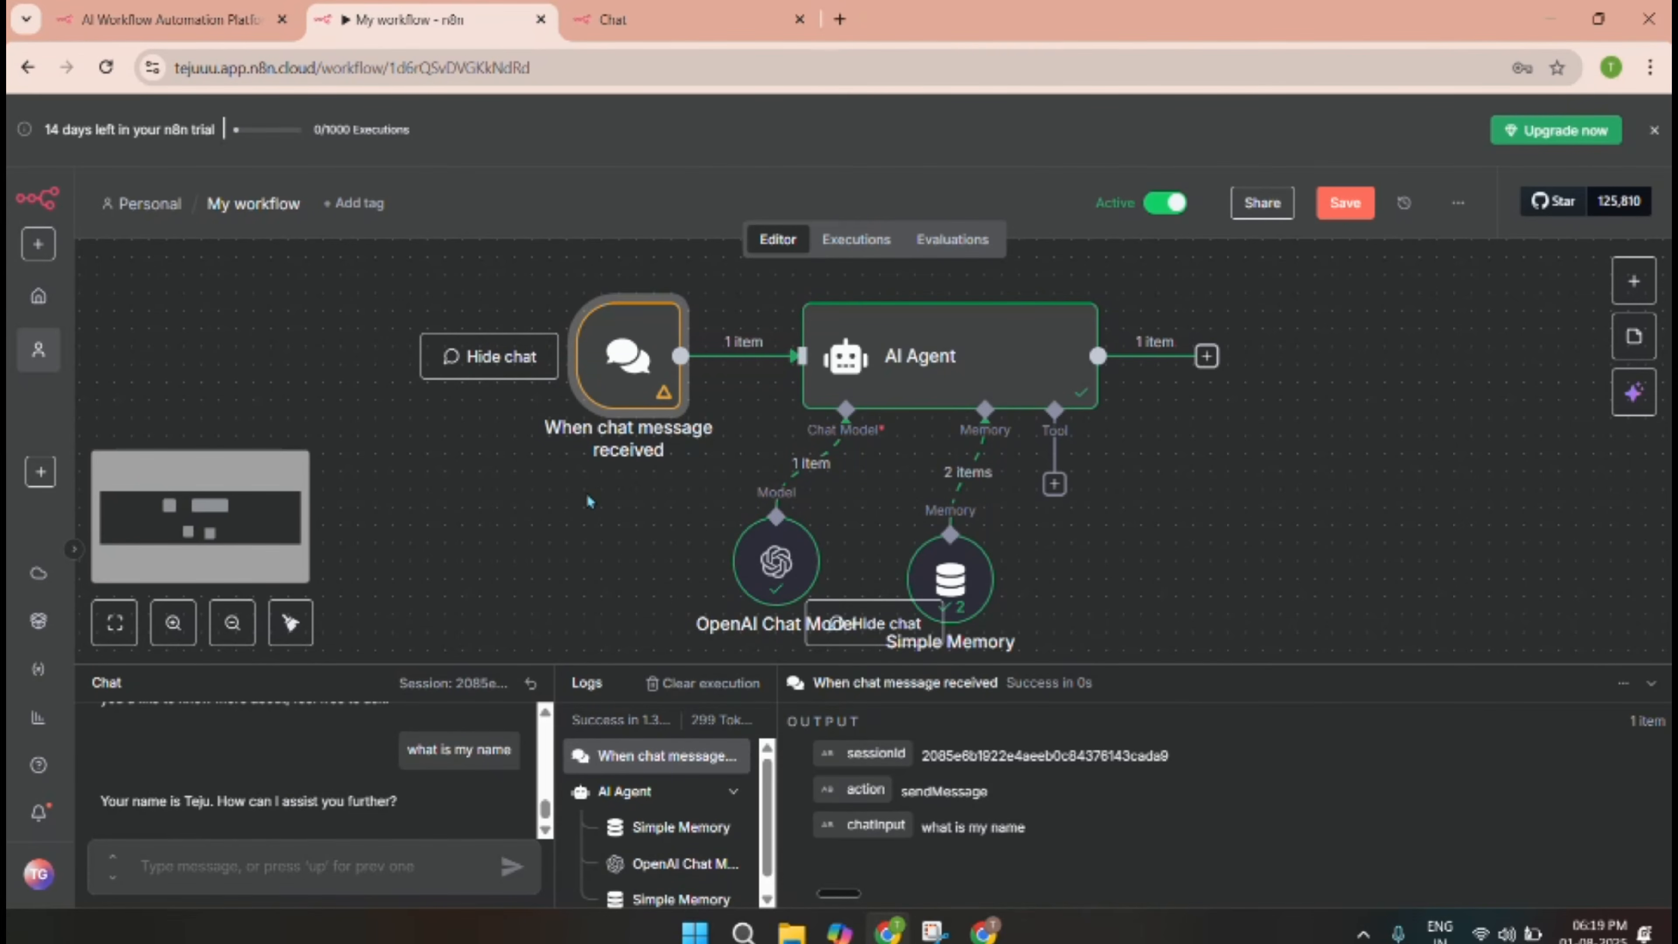